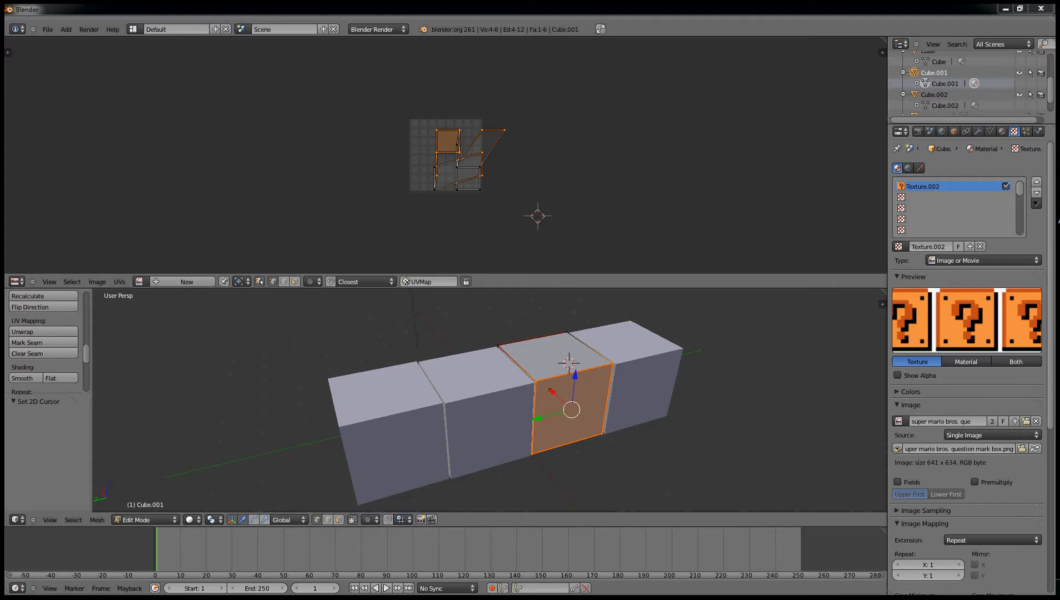
# Look over the question-block and brick texture images in the Pictures library, and close its window
pyautogui.hotkey('alt', 'Tab')
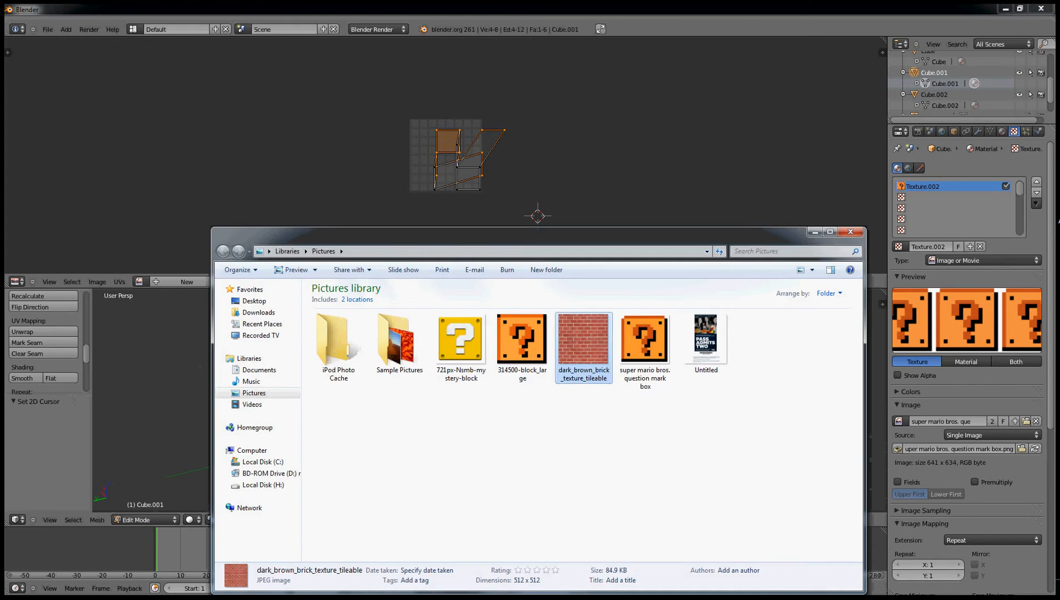
pyautogui.click(523, 345)
pyautogui.moveTo(553, 412); pyautogui.dragTo(460, 342)
pyautogui.moveTo(608, 412); pyautogui.dragTo(532, 322)
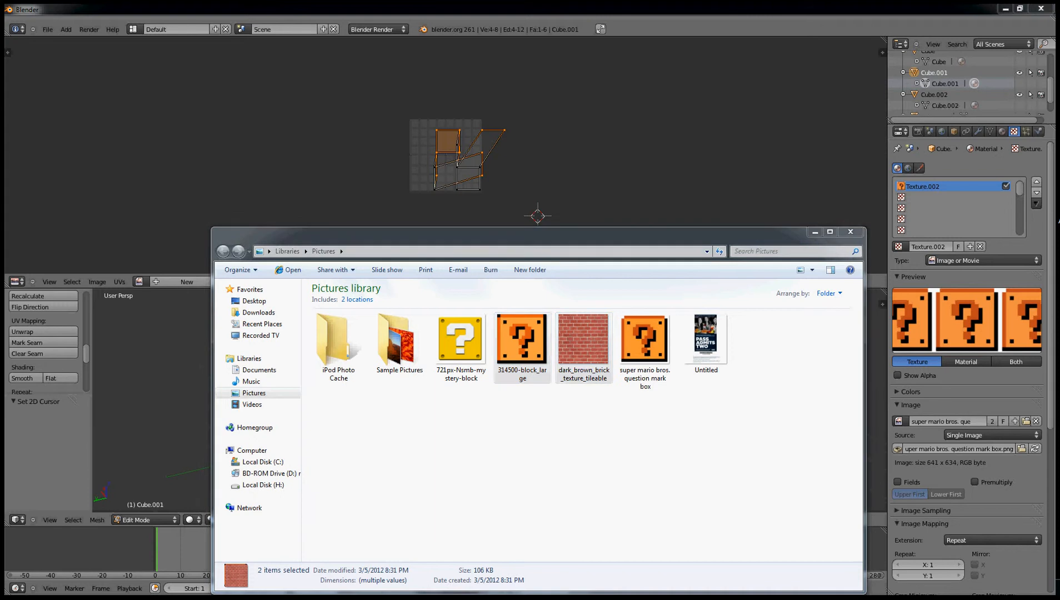
pyautogui.click(851, 232)
# Start a new scene, move the default cube by about X -1.69, Y -2.94, Z 0.72 and deselect it
pyautogui.click(48, 30)
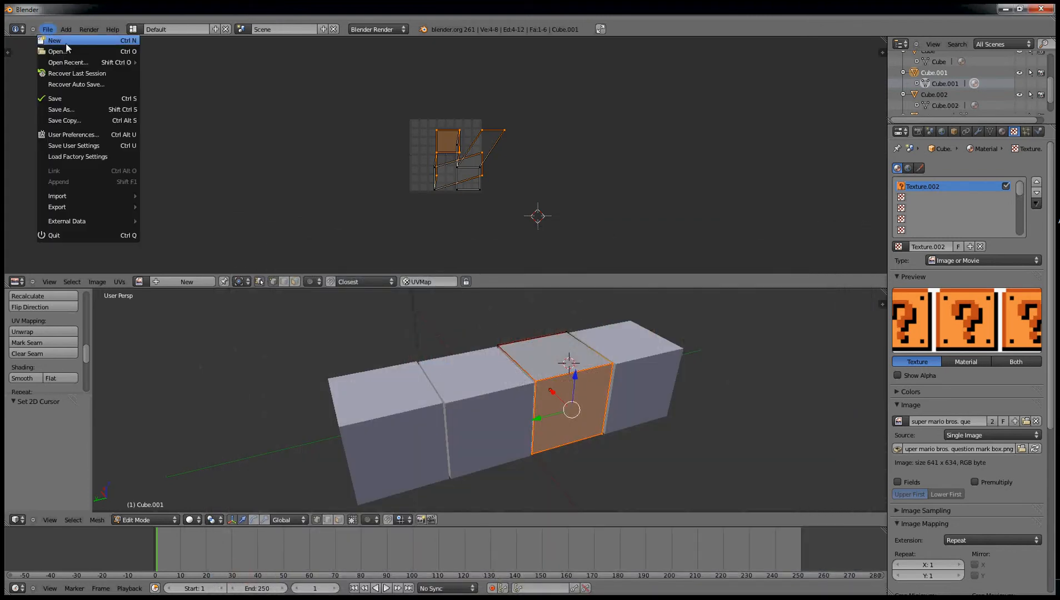
pyautogui.click(65, 42)
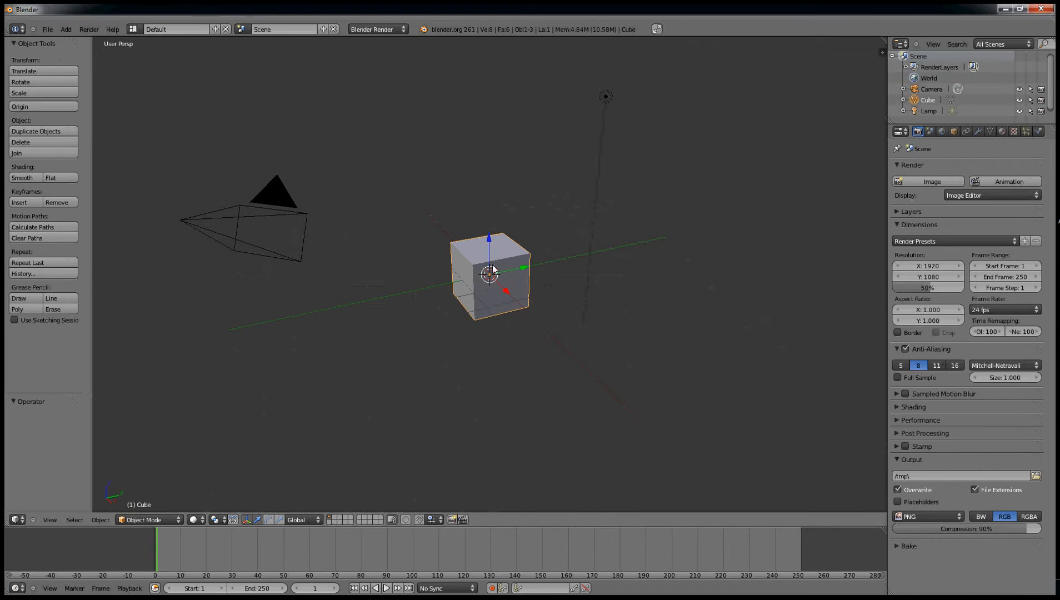
pyautogui.press('g')
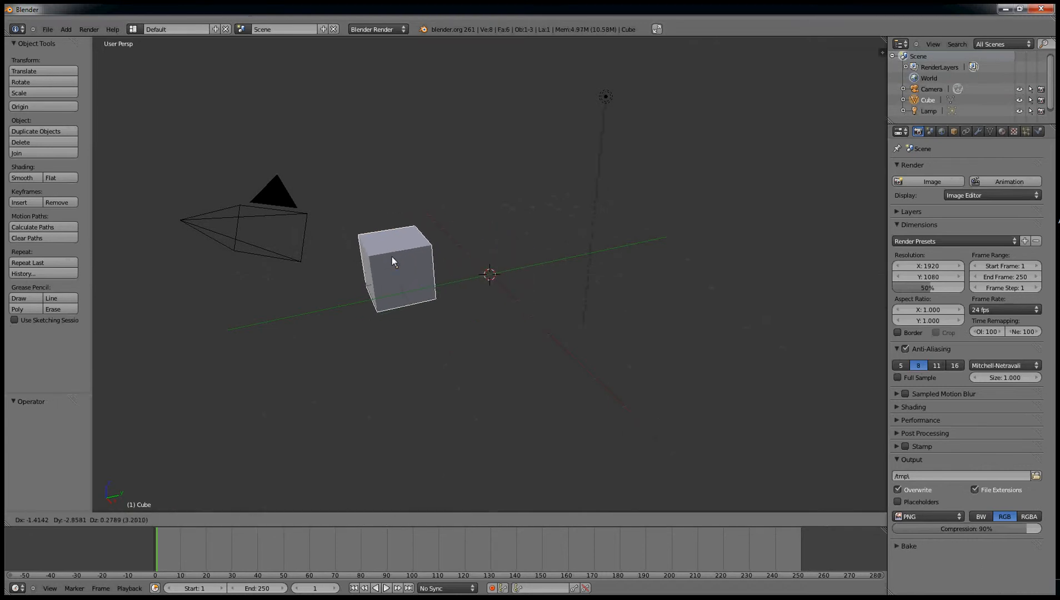
pyautogui.click(387, 251)
pyautogui.rightClick(923, 100)
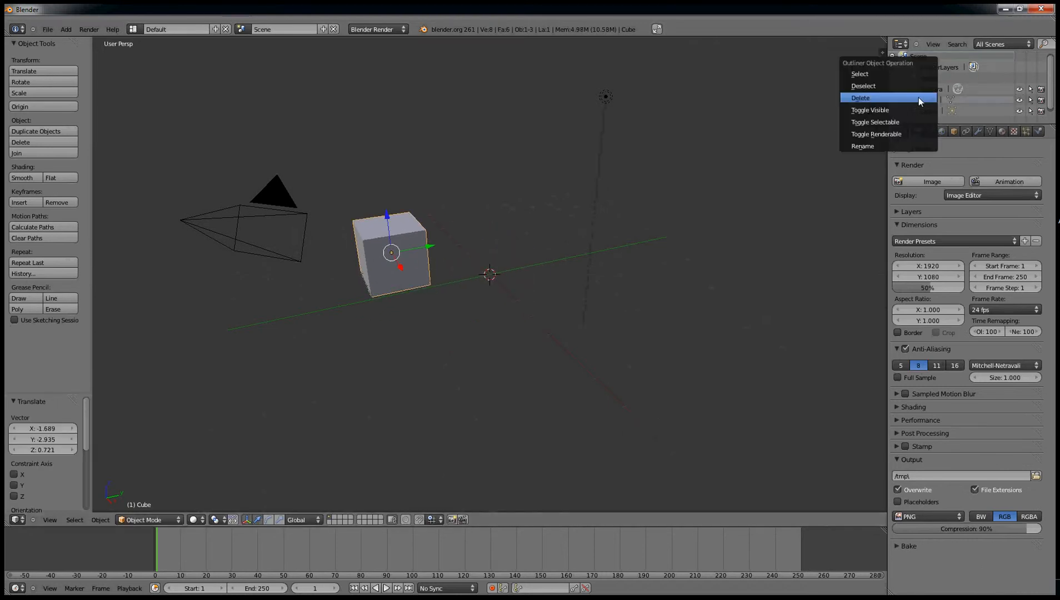
pyautogui.click(863, 86)
# Add a second cube mesh and move it up beside the first cube
pyautogui.click(47, 29)
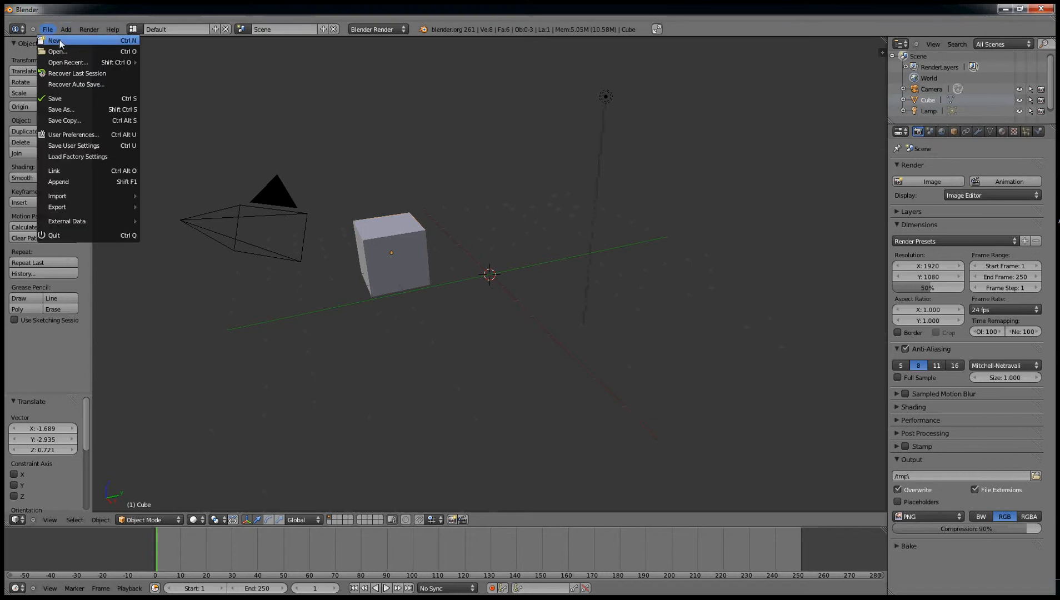
pyautogui.click(66, 31)
pyautogui.moveTo(88, 40)
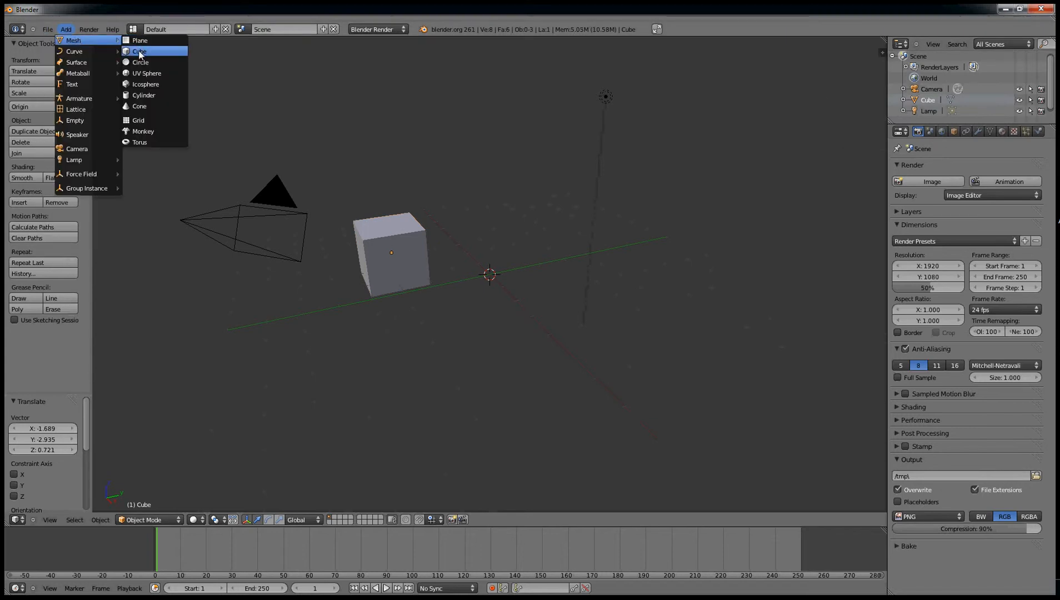
pyautogui.click(139, 52)
pyautogui.press('g')
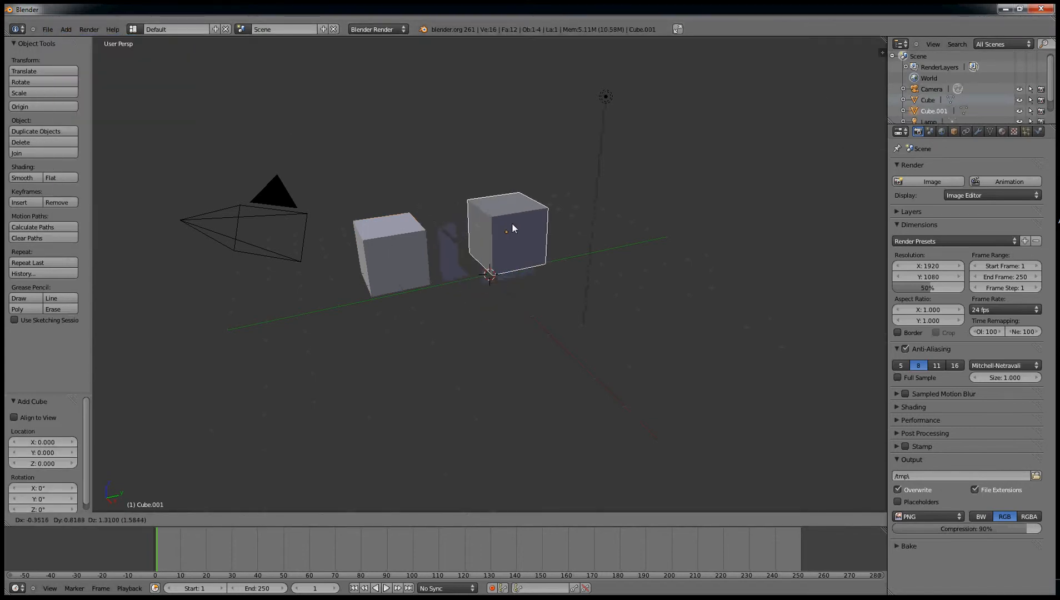
pyautogui.click(466, 234)
# Nudge the second cube against the first by about X 0.17, Y 0.02, Z -0.15 and deselect it
pyautogui.moveTo(466, 234); pyautogui.dragTo(551, 200, button='middle')
pyautogui.click(484, 233)
pyautogui.press('g')
pyautogui.click(469, 232)
pyautogui.rightClick(966, 89)
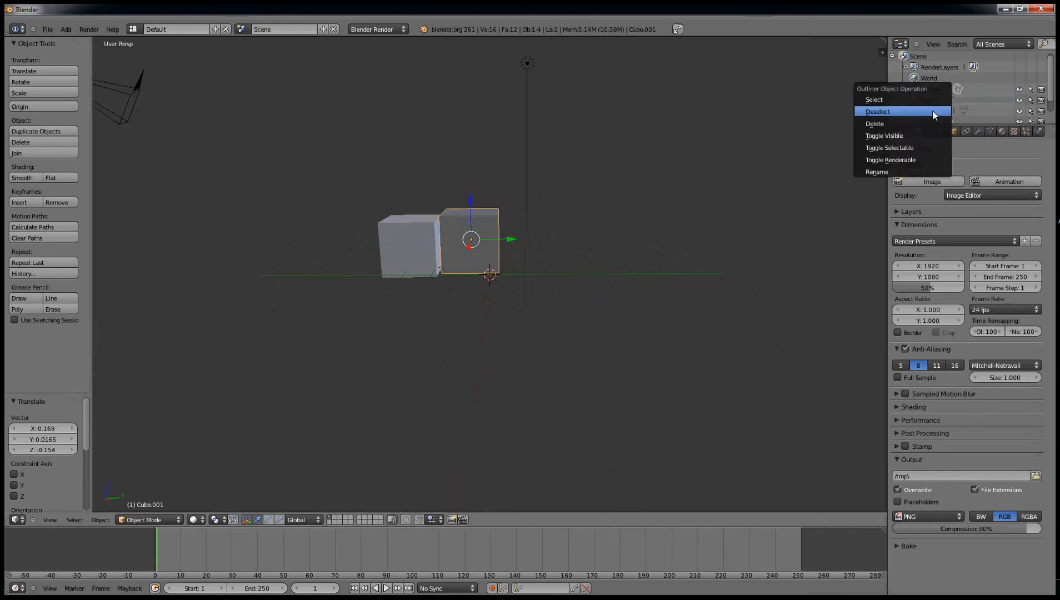
pyautogui.click(926, 110)
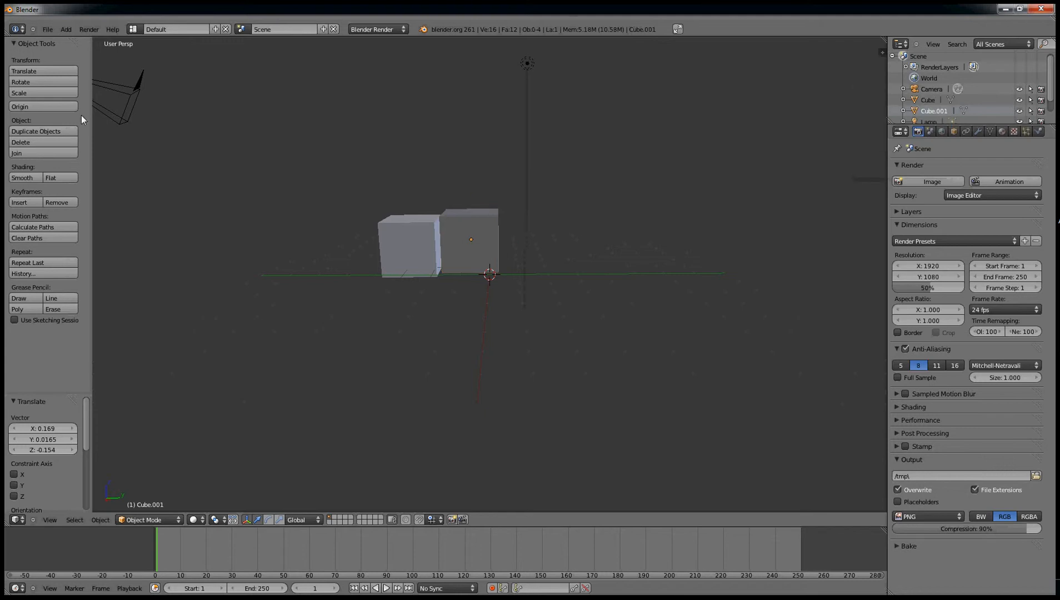
# Add a third cube mesh and move it by about X -0.38, Y 1.56, Z 1.20 to sit beside the second cube
pyautogui.click(65, 32)
pyautogui.moveTo(83, 43)
pyautogui.click(145, 49)
pyautogui.press('g')
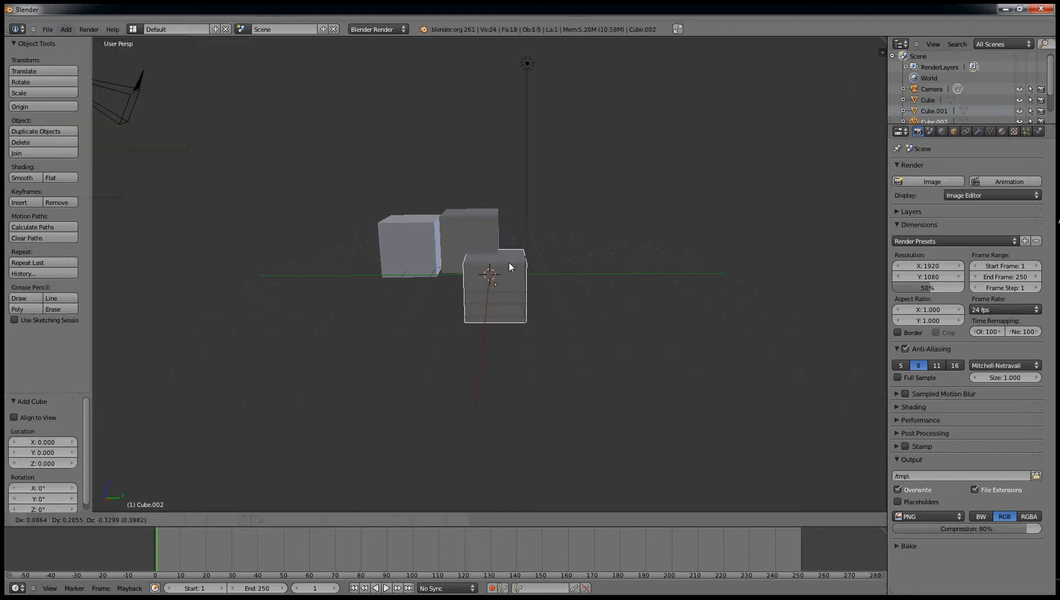
pyautogui.click(539, 227)
# Shift the third cube about 1 unit along negative X so it continues the row, and deselect it
pyautogui.moveTo(538, 226); pyautogui.dragTo(517, 302, button='middle')
pyautogui.press('g')
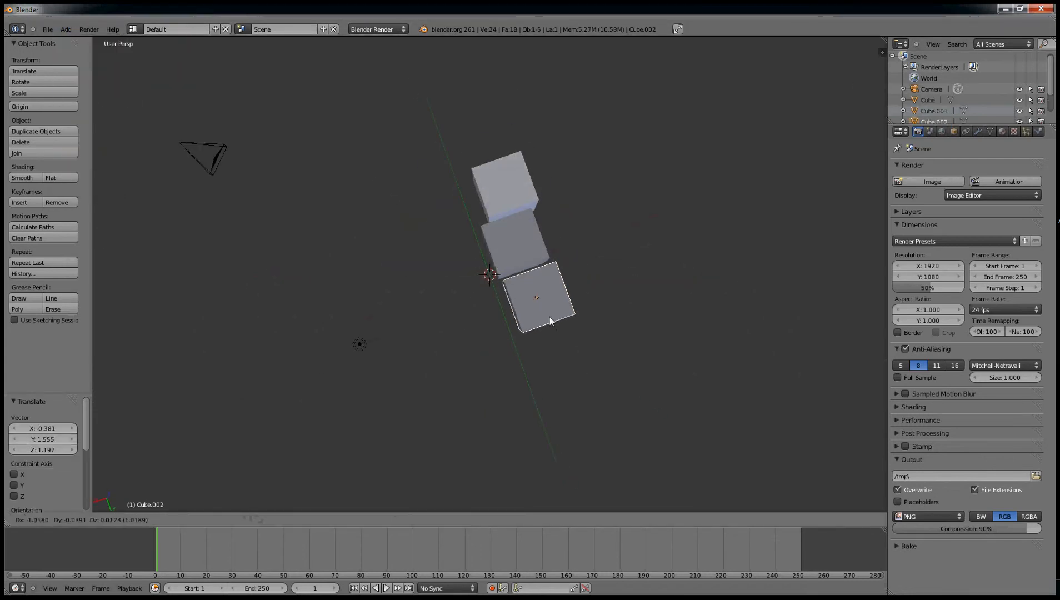
pyautogui.click(550, 321)
pyautogui.moveTo(636, 315); pyautogui.dragTo(666, 236, button='middle')
pyautogui.press('a')
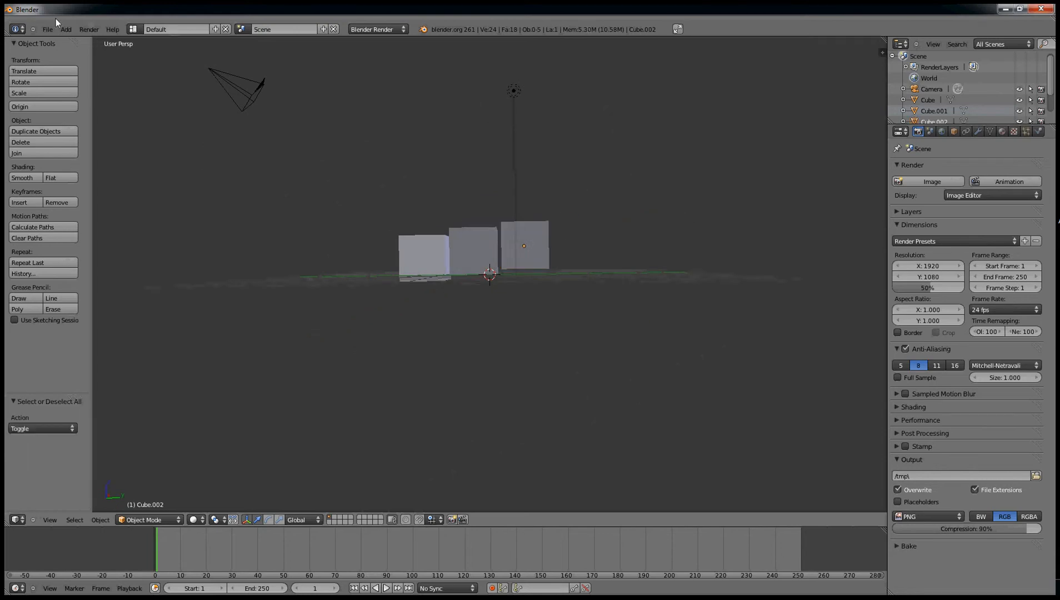
# Add a fourth cube mesh and move it up clear of the other cubes
pyautogui.click(65, 29)
pyautogui.moveTo(83, 42)
pyautogui.click(146, 49)
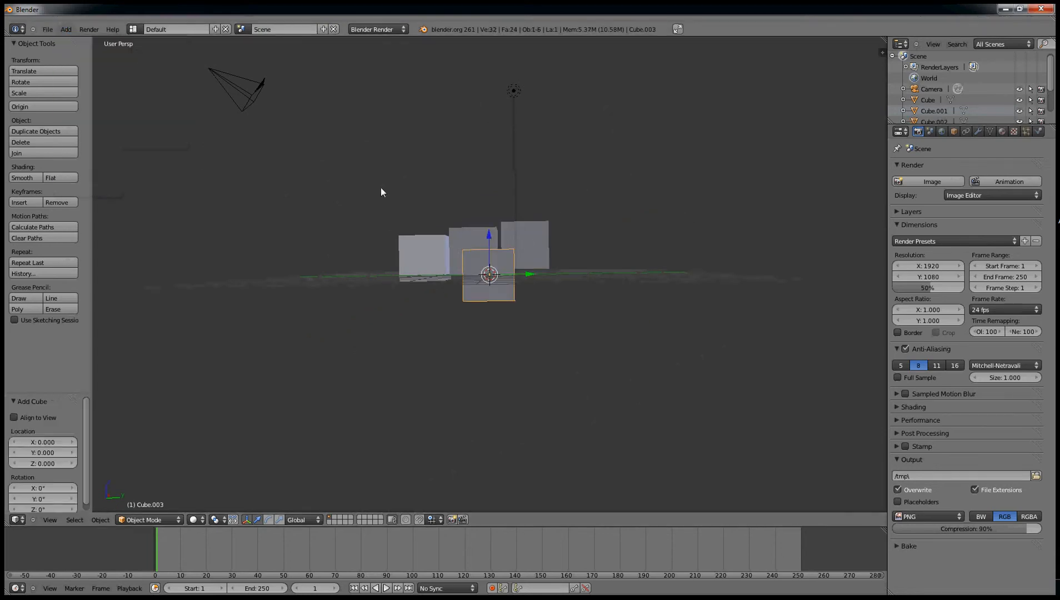
pyautogui.press('g')
pyautogui.click(488, 158)
# Reposition the fourth cube at the end of the row beyond the third cube, finishing with a shift of about X 0.30, Z -0.61
pyautogui.moveTo(488, 159); pyautogui.dragTo(537, 259, button='middle')
pyautogui.press('g')
pyautogui.click(564, 335)
pyautogui.moveTo(564, 331); pyautogui.dragTo(612, 256, button='middle')
pyautogui.press('g')
pyautogui.click(606, 276)
# Align the second cube in height and spacing with the first cube as seen from the right side
pyautogui.scroll(-1, 605, 276)
pyautogui.press('KP_1')
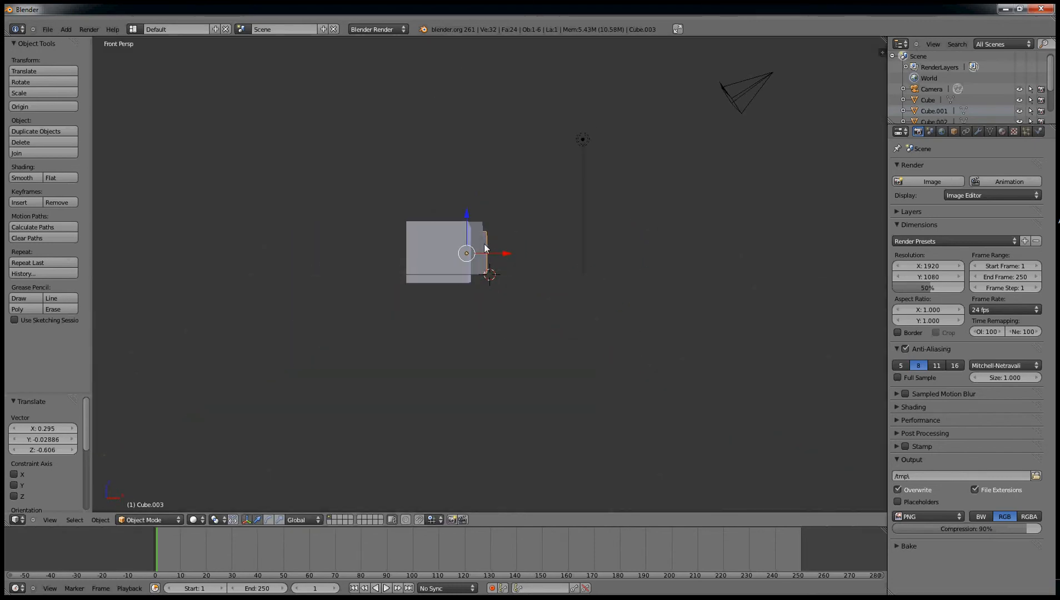
pyautogui.press('KP_3')
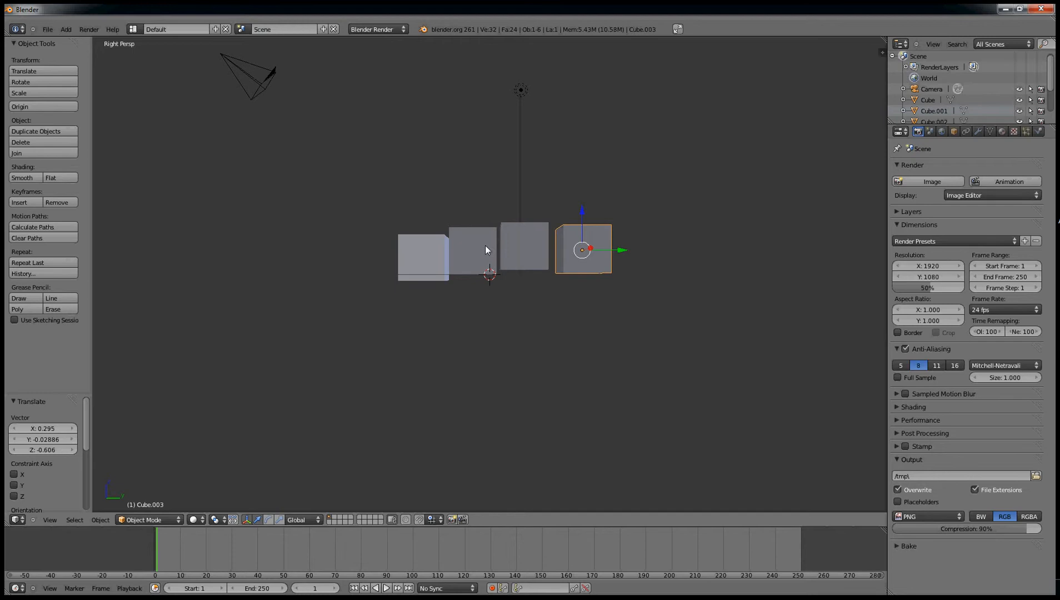
pyautogui.press('g')
pyautogui.click(471, 255)
pyautogui.rightClick(473, 255)
pyautogui.press('g')
pyautogui.click(478, 250)
# Lower the third cube and the fourth cube to the height of the row, the fourth by about 0.19
pyautogui.rightClick(528, 249)
pyautogui.press('g')
pyautogui.click(526, 266)
pyautogui.rightClick(574, 253)
pyautogui.press('g')
pyautogui.click(572, 257)
# From the orthographic top view, shift the first, third and fourth cubes in line with the second to form a straight, closely spaced row
pyautogui.press('KP_5')
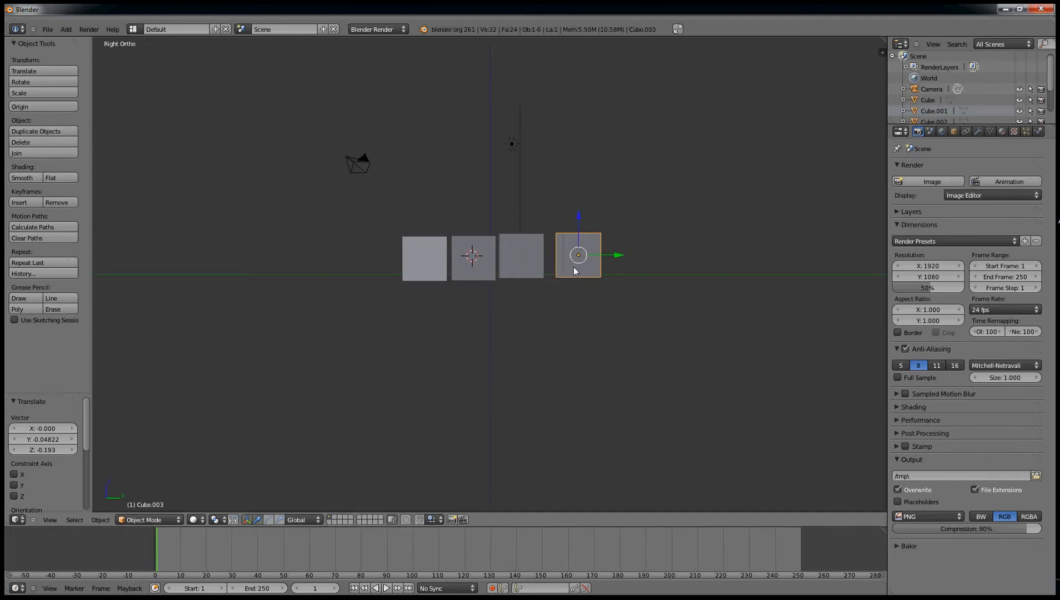
pyautogui.press('KP_7')
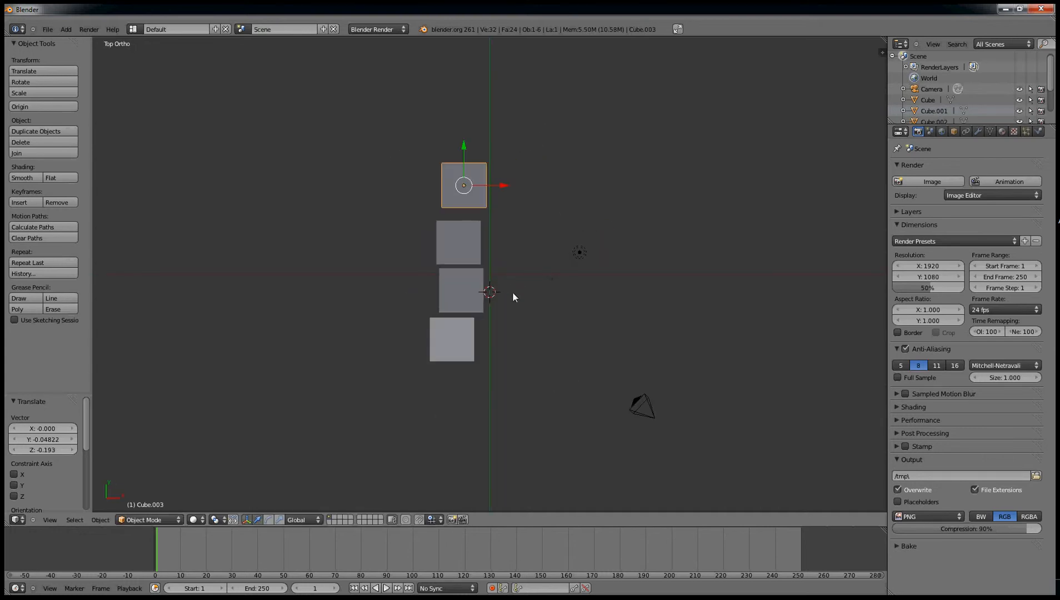
pyautogui.rightClick(463, 337)
pyautogui.press('g')
pyautogui.click(466, 338)
pyautogui.rightClick(479, 259)
pyautogui.press('g')
pyautogui.click(481, 259)
pyautogui.rightClick(470, 200)
pyautogui.press('g')
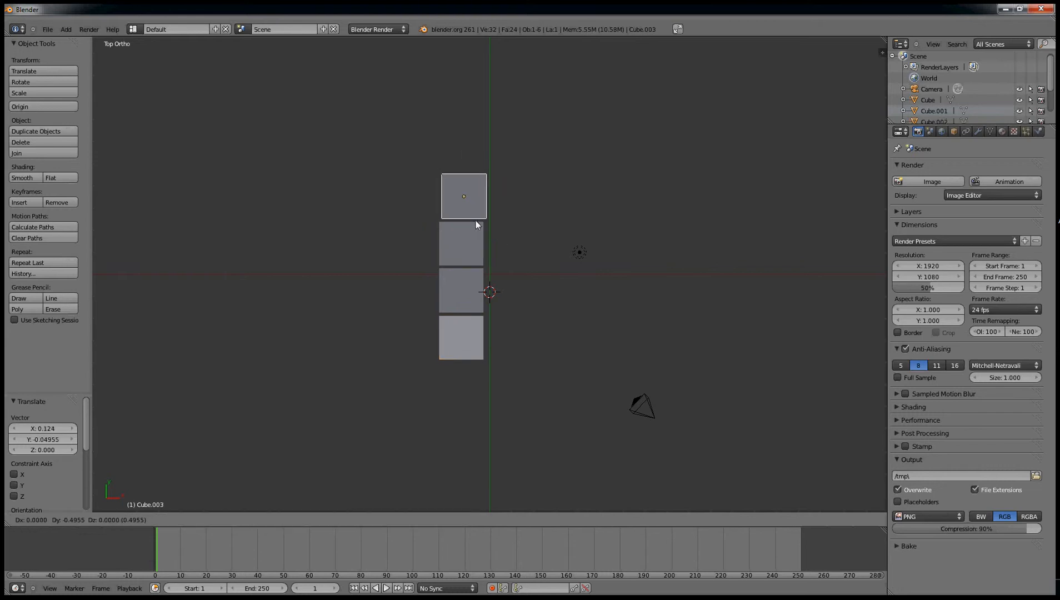
pyautogui.click(474, 221)
# Enter Edit Mode on the fourth cube at the end of the row and give it a new material
pyautogui.moveTo(614, 296); pyautogui.dragTo(520, 149, button='middle')
pyautogui.scroll(4, 511, 203)
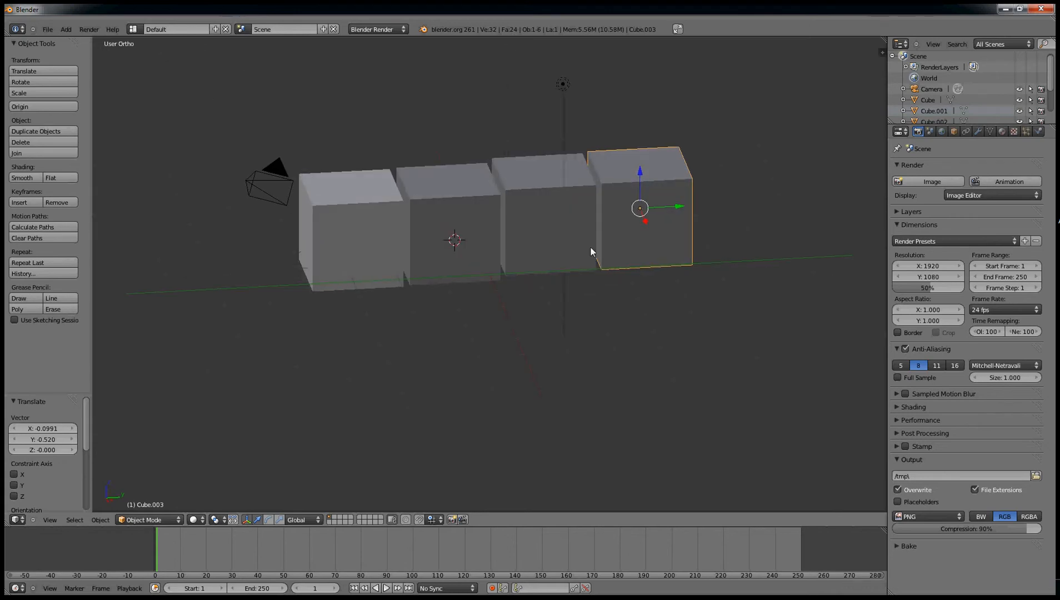
pyautogui.moveTo(728, 196); pyautogui.dragTo(630, 227, button='middle')
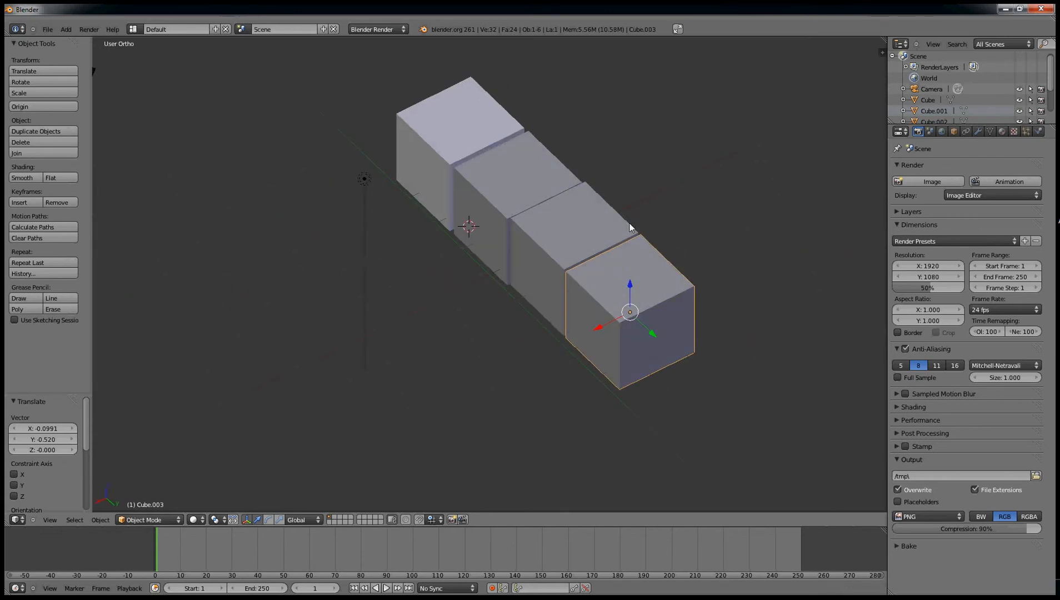
pyautogui.moveTo(791, 298); pyautogui.dragTo(792, 192, button='middle')
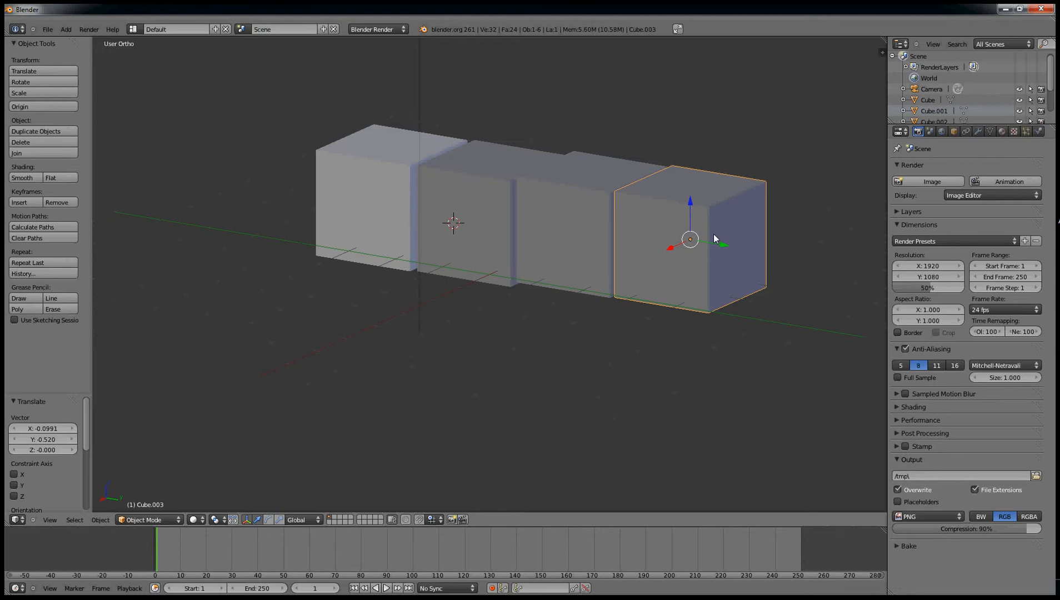
pyautogui.press('a')
pyautogui.press('a')
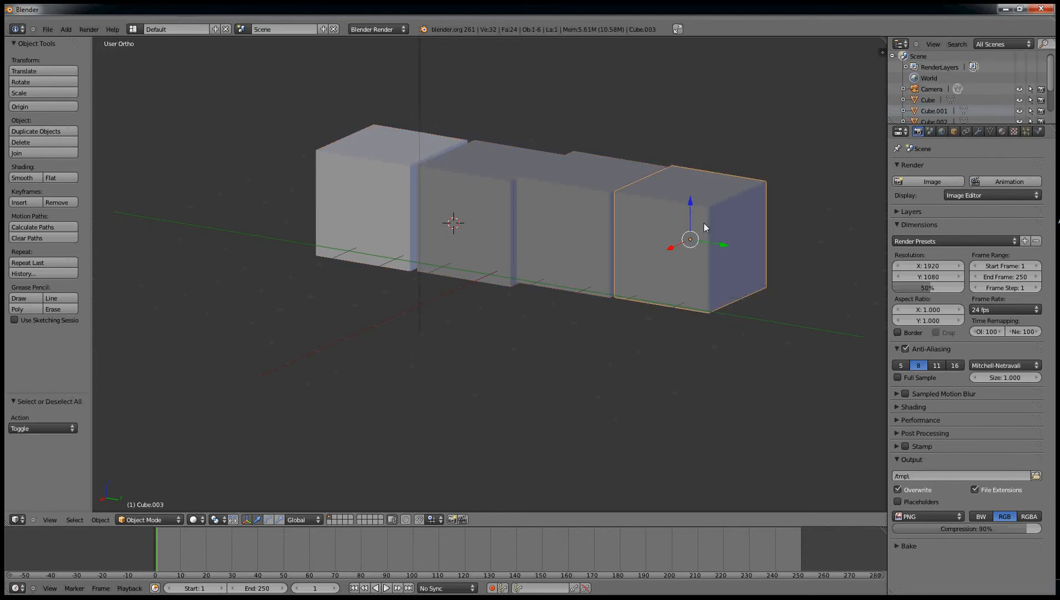
pyautogui.press('Tab')
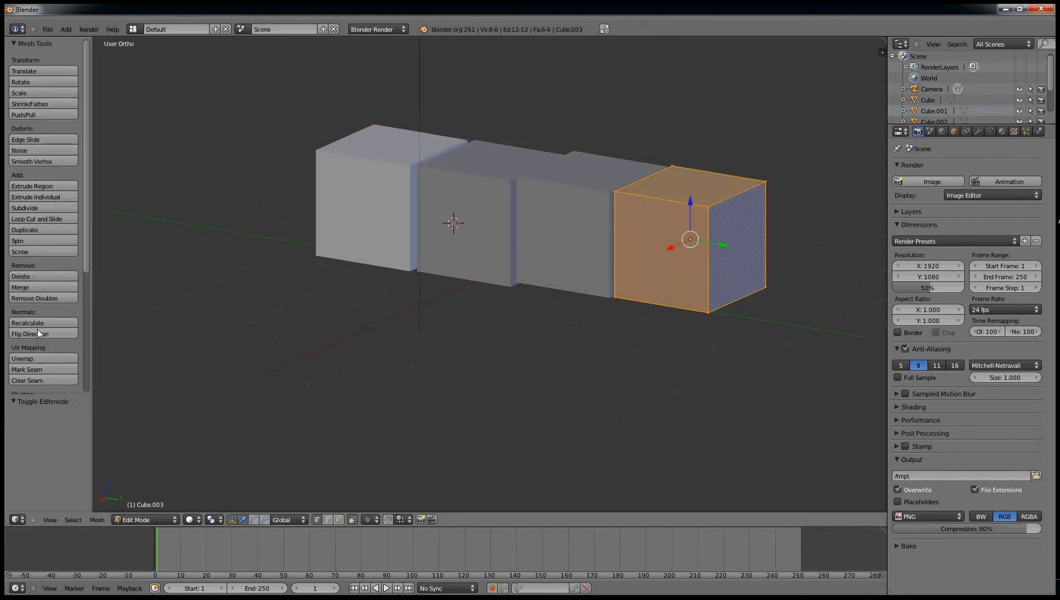
pyautogui.click(1003, 132)
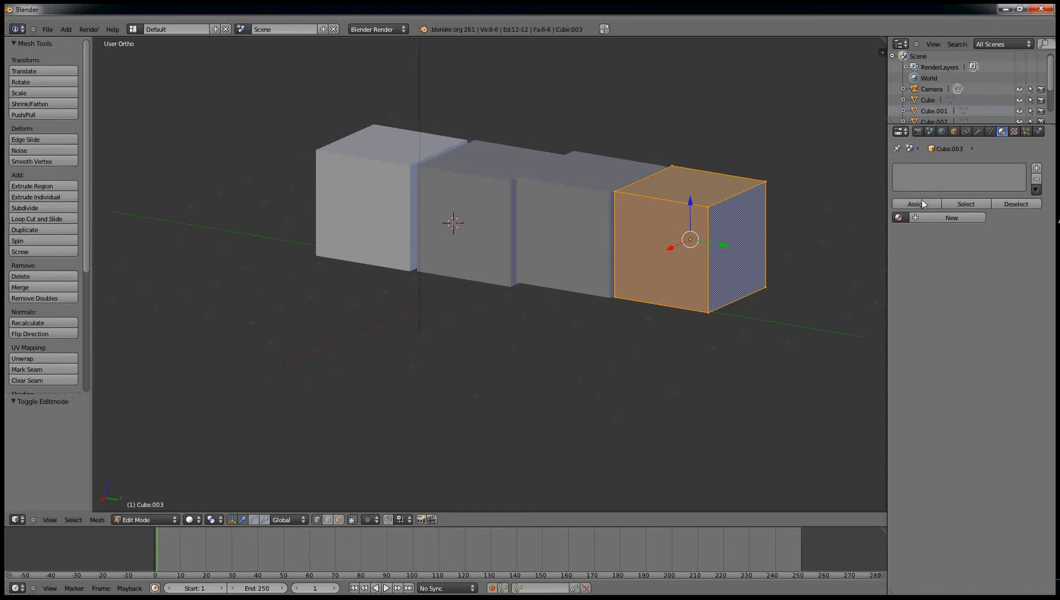
pyautogui.click(941, 219)
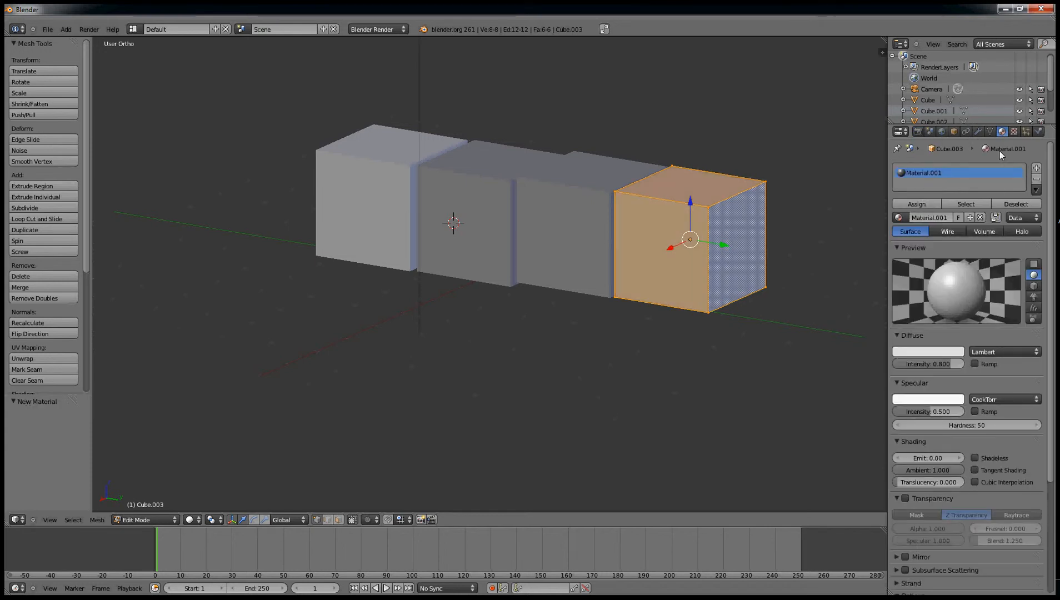
# Add a new texture to the fourth cube's material and set its type to Image or Movie
pyautogui.click(1013, 132)
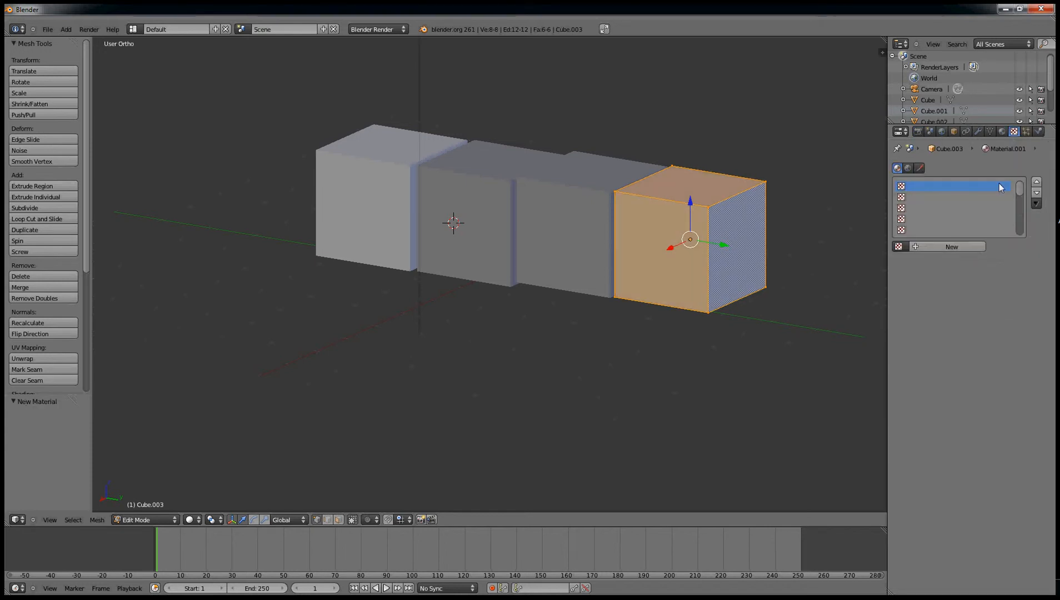
pyautogui.click(944, 247)
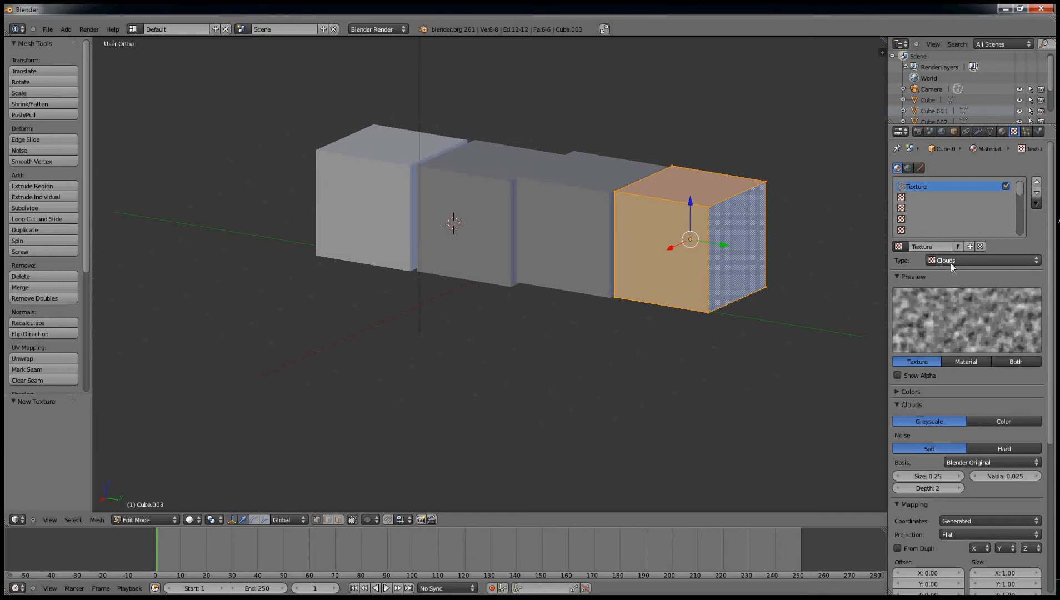
pyautogui.click(970, 263)
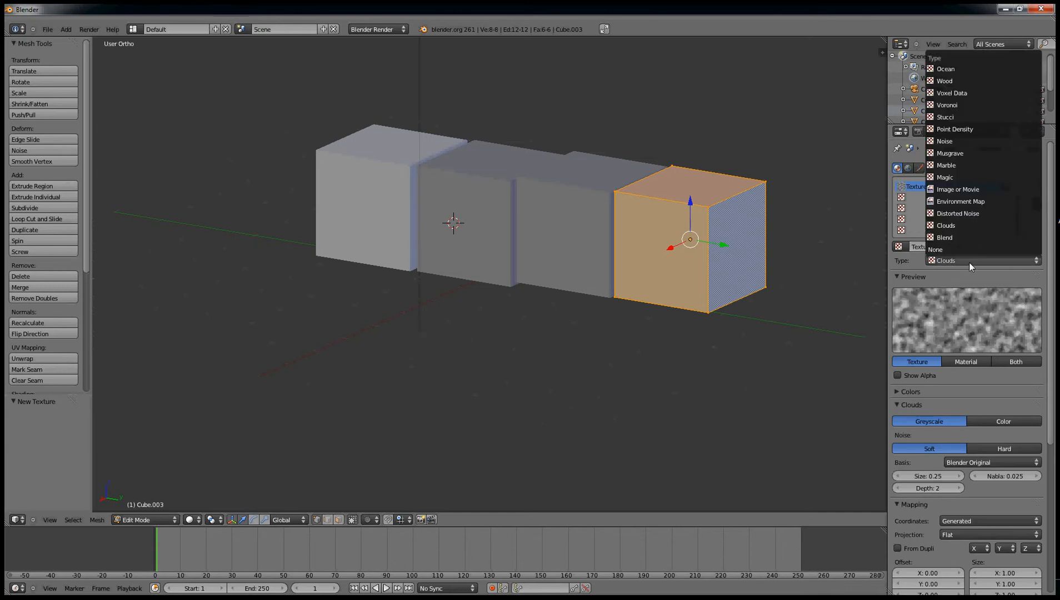
pyautogui.click(964, 190)
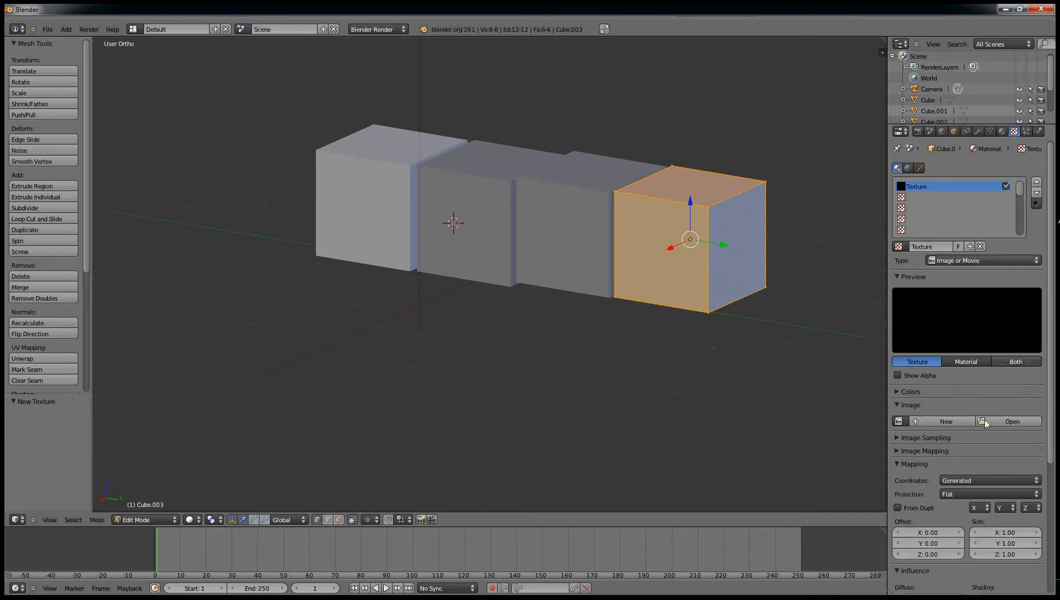
# Load 721px-Nsmb-mystery-block.jpg from the user's Pictures folder as the texture image
pyautogui.click(1024, 422)
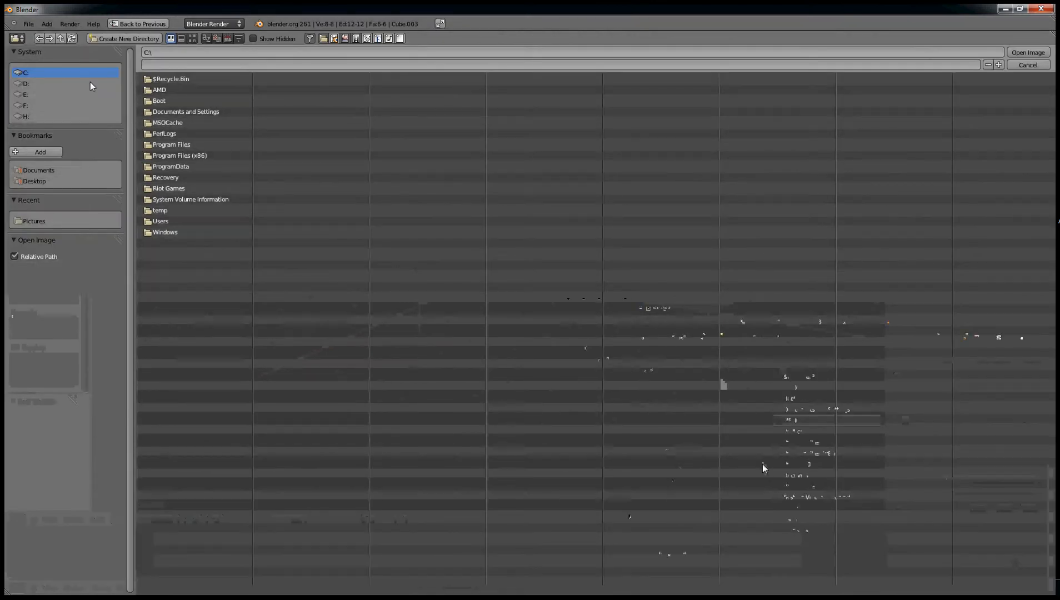
pyautogui.click(166, 221)
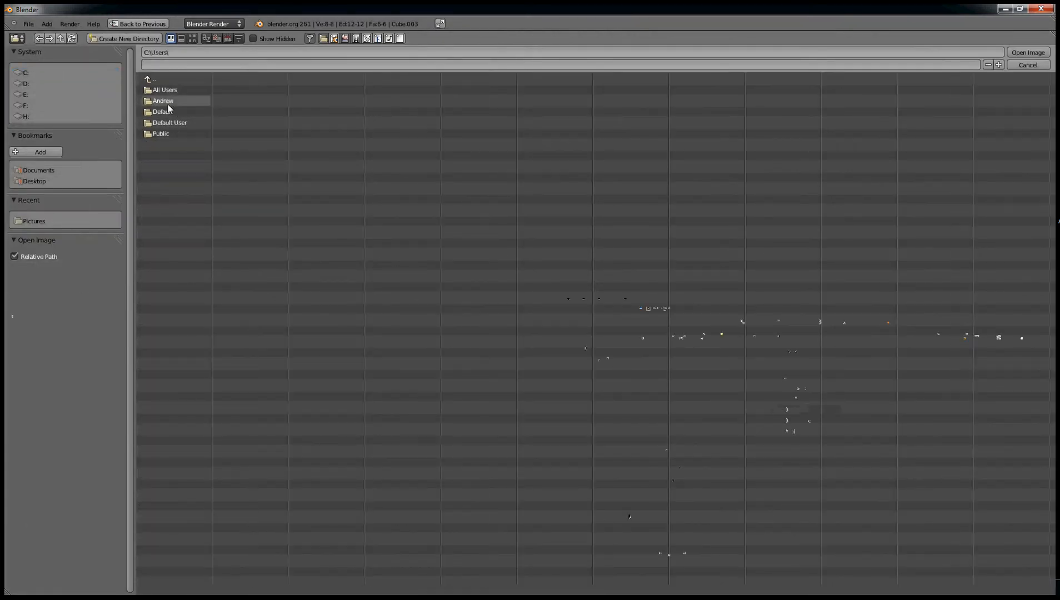
pyautogui.click(169, 102)
pyautogui.click(186, 232)
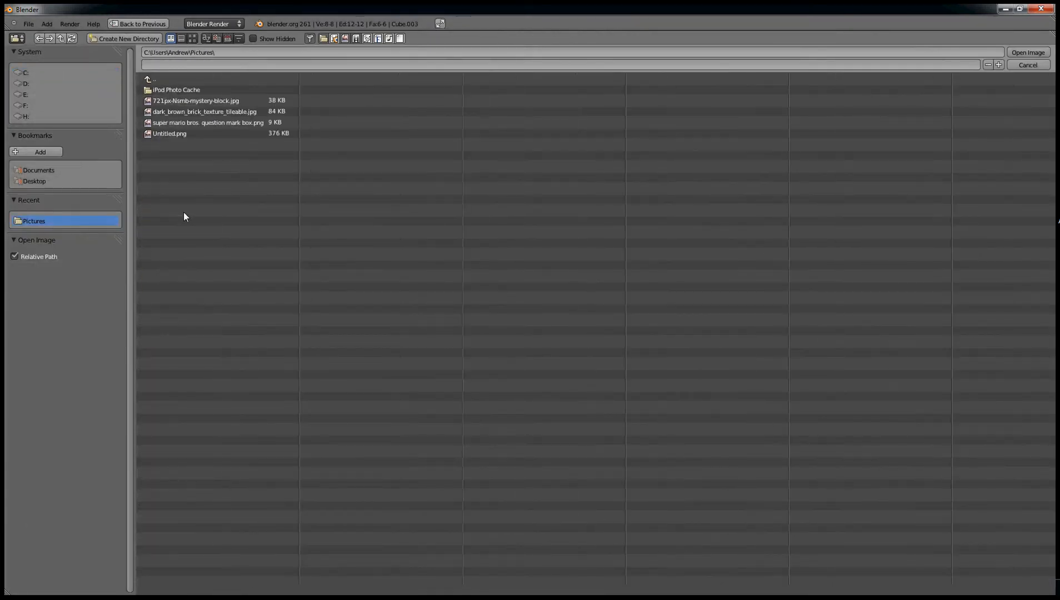
pyautogui.doubleClick(210, 100)
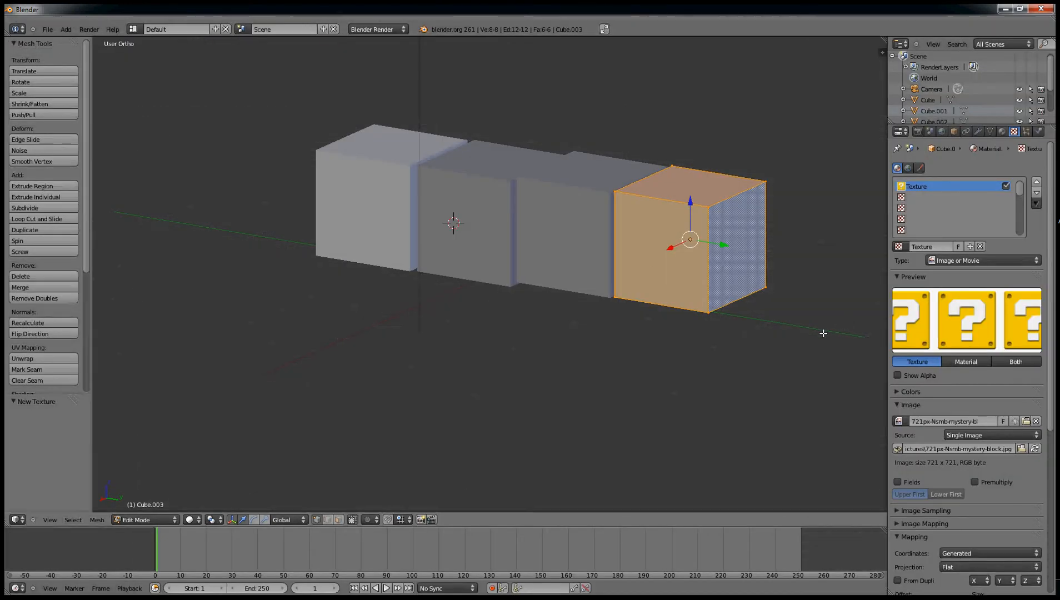
# Replace the fourth cube's texture image with dark_brown_brick_texture_tileable.jpg from the Pictures folder
pyautogui.click(1023, 449)
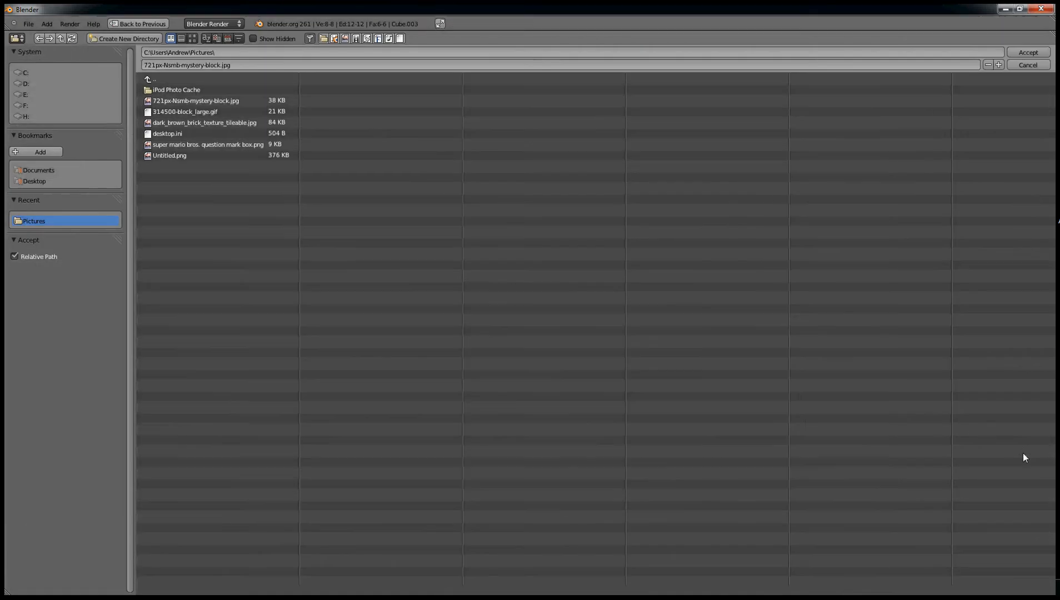
pyautogui.click(204, 125)
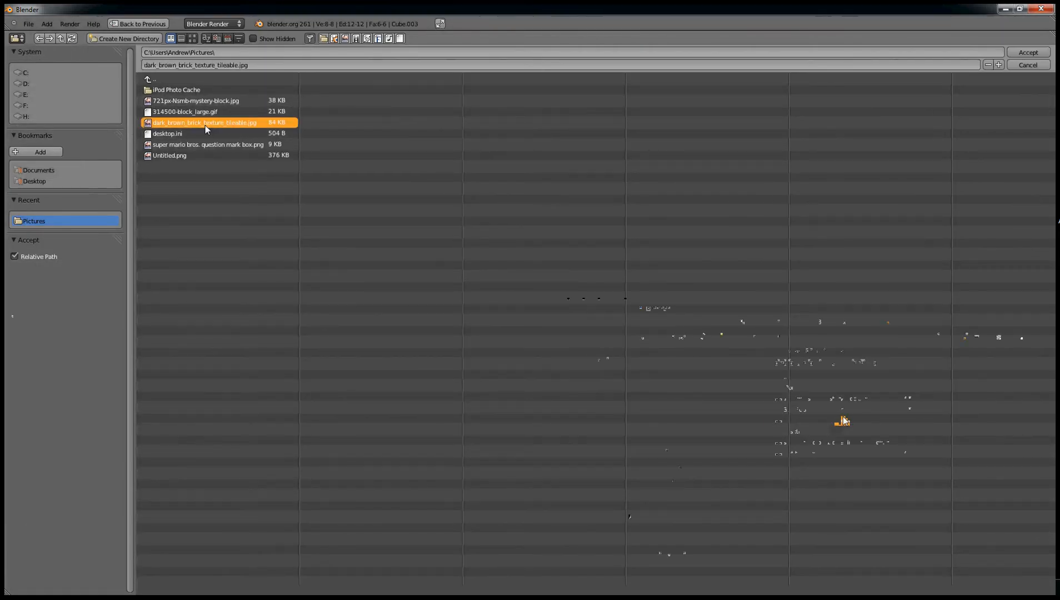
pyautogui.doubleClick(225, 123)
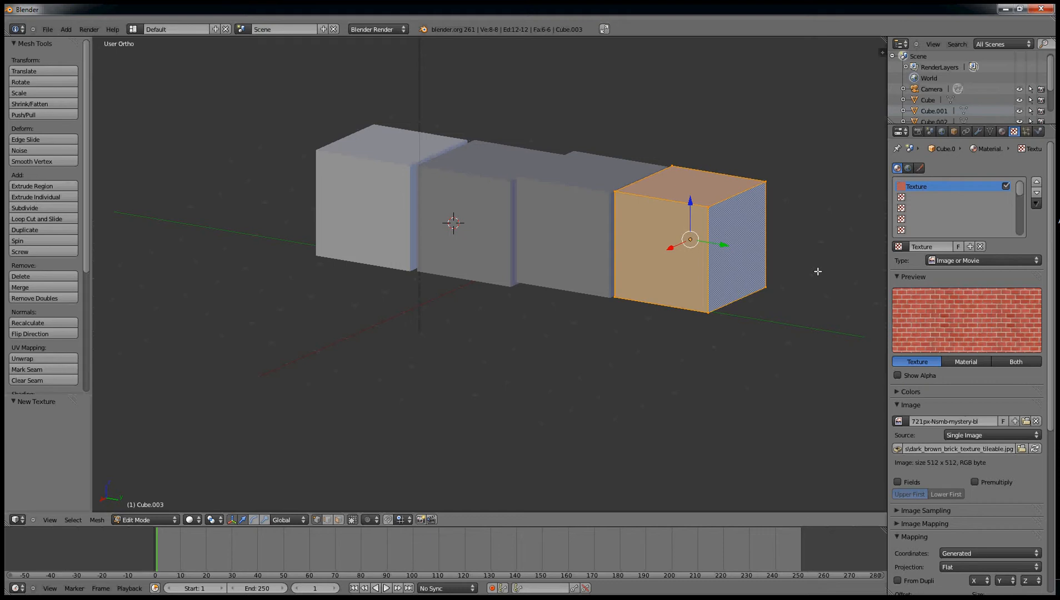
# Check the row of cubes through the camera and render the scene to inspect the brick texture on the fourth cube
pyautogui.scroll(-5, 973, 355)
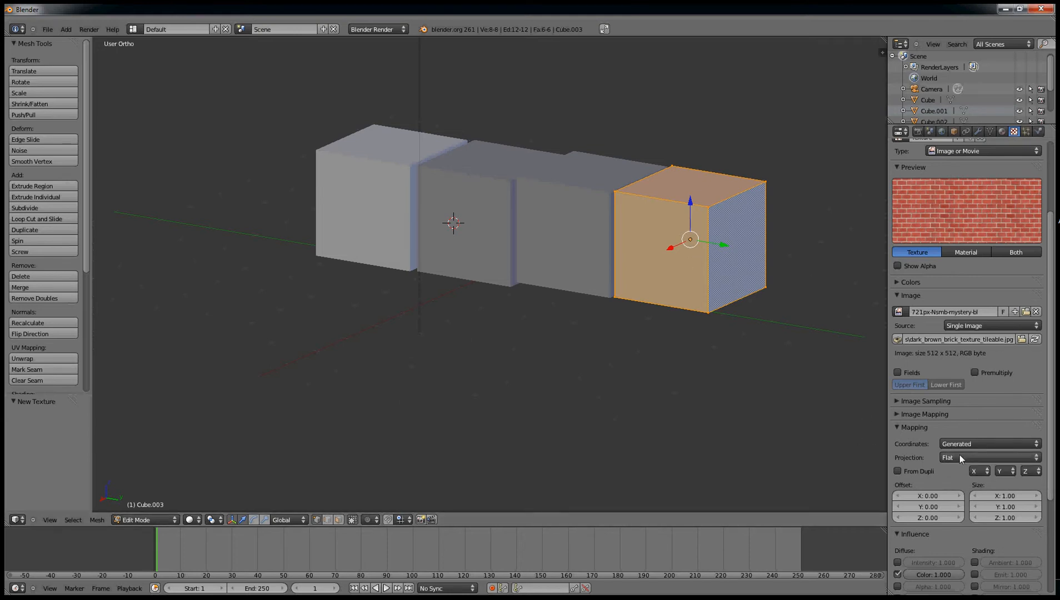
pyautogui.press('KP_0')
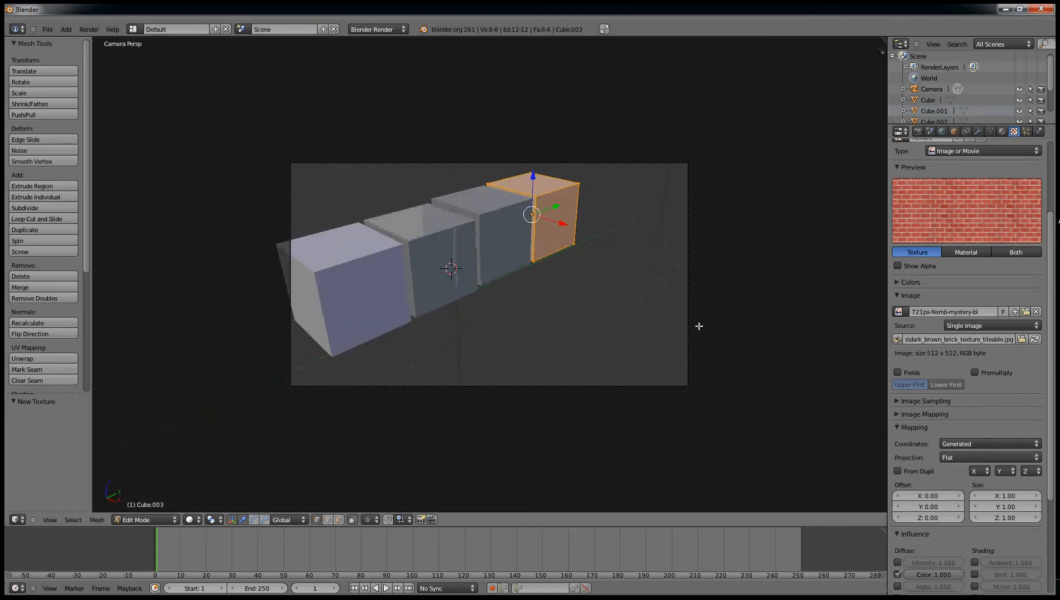
pyautogui.press('KP_0')
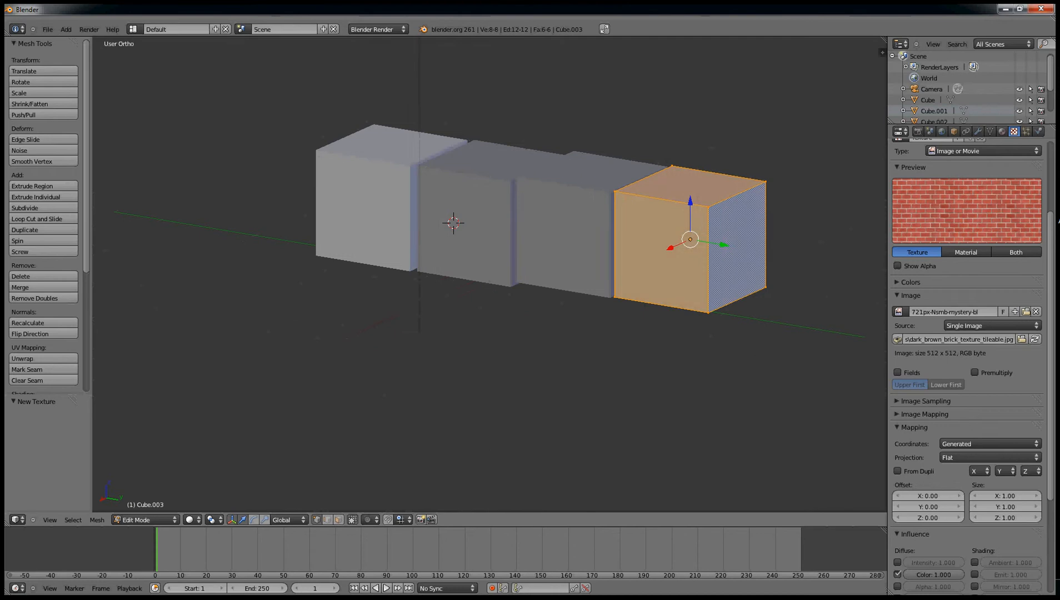
pyautogui.press('F12')
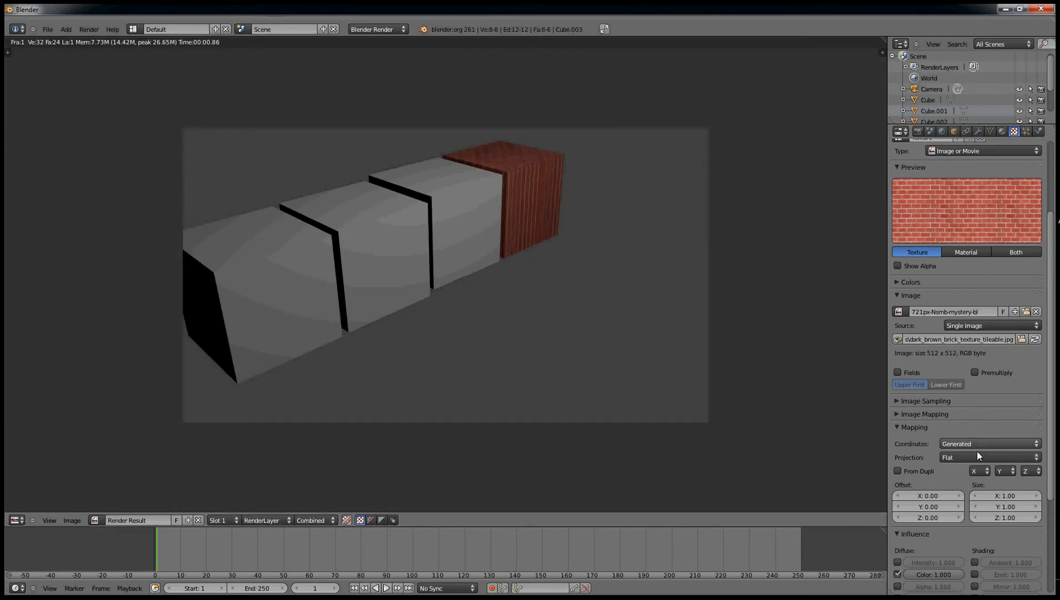
# Set the brick texture's mapping projection to Cube, close the render result and restore the 3D View
pyautogui.click(948, 460)
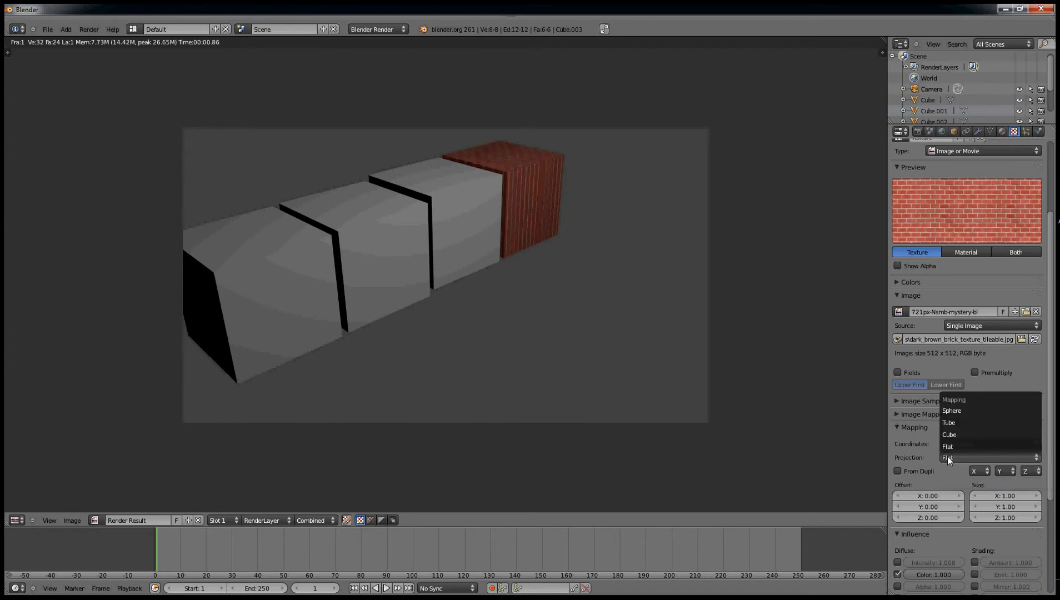
pyautogui.click(967, 433)
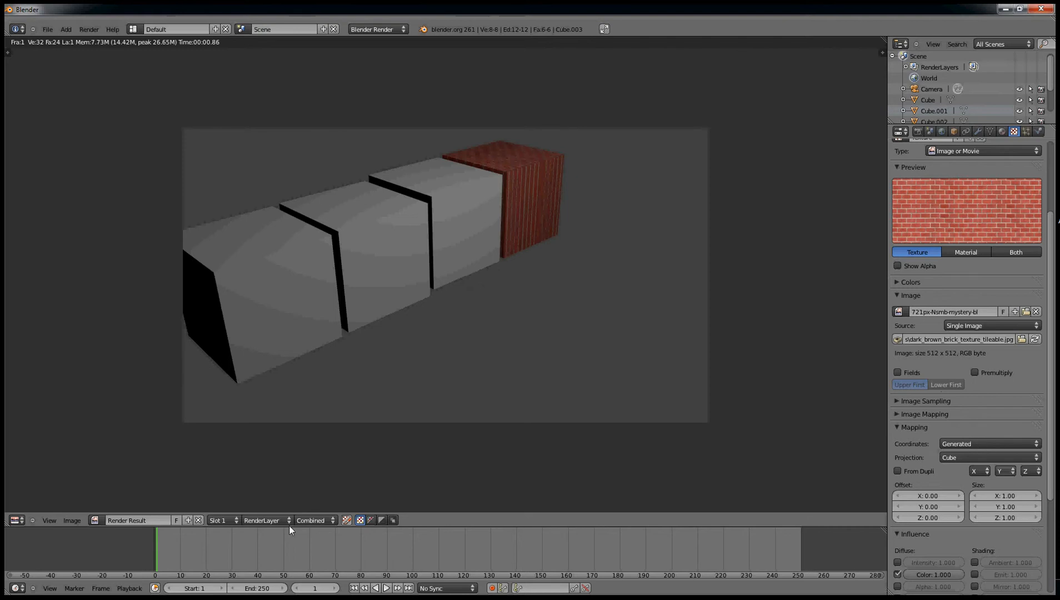
pyautogui.click(199, 520)
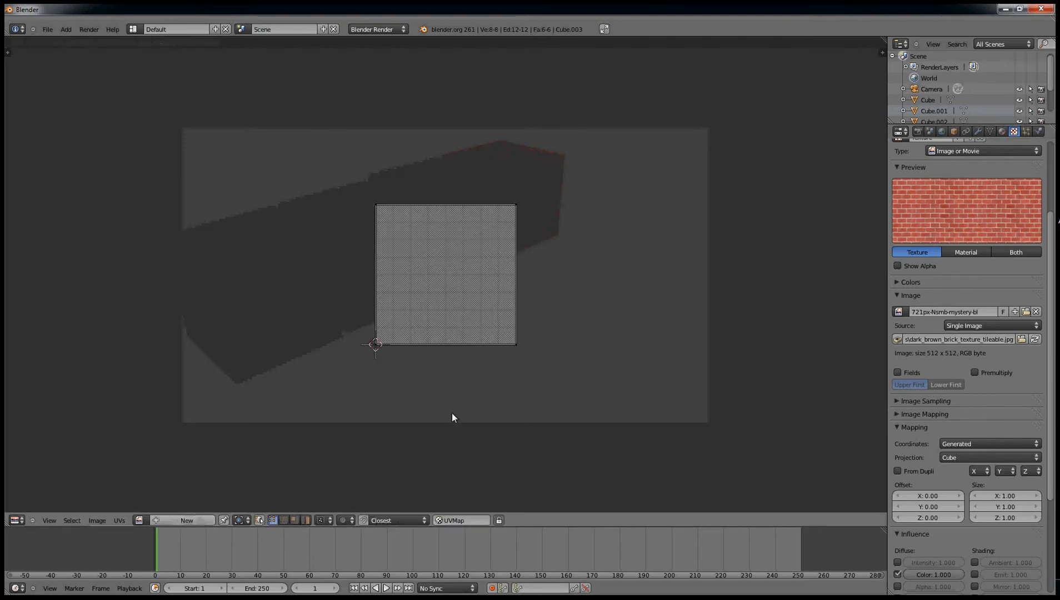
pyautogui.click(15, 520)
pyautogui.click(25, 508)
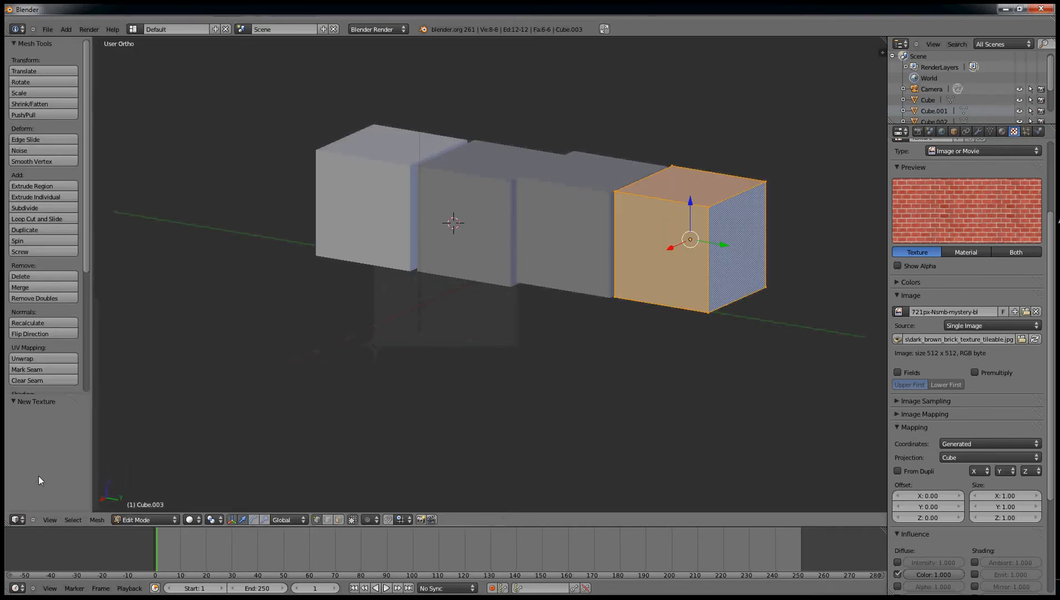
# Render the scene again to check the cube-projected bricks, and return to the 3D View
pyautogui.press('F12')
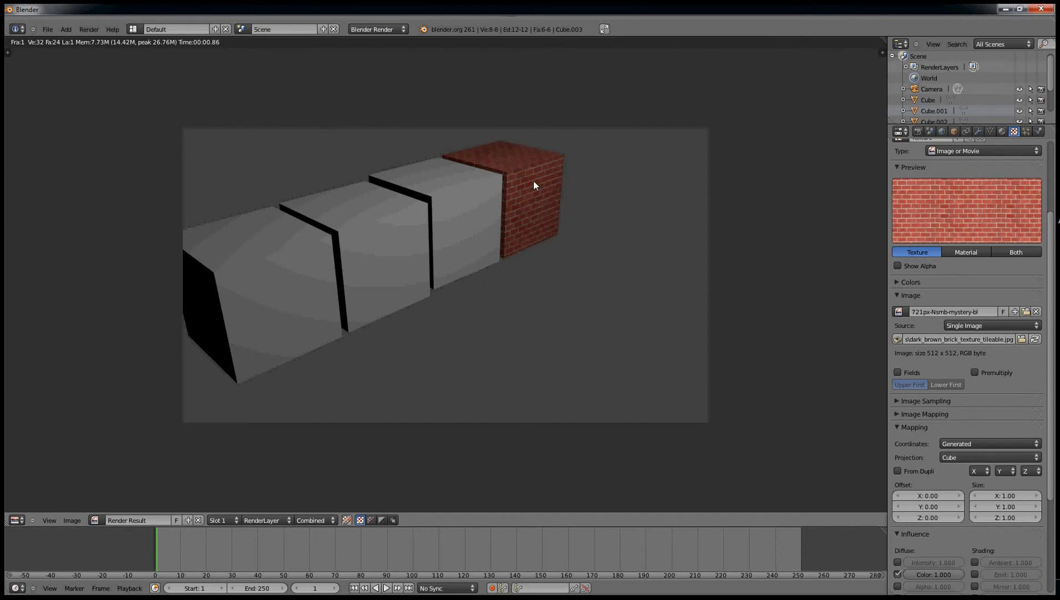
pyautogui.click(199, 520)
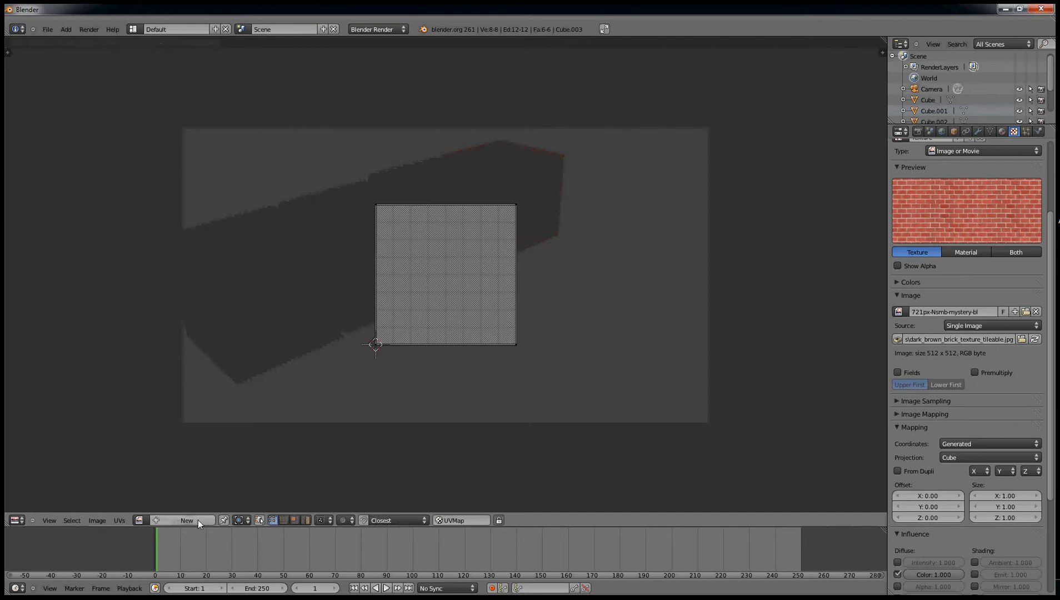
pyautogui.click(15, 520)
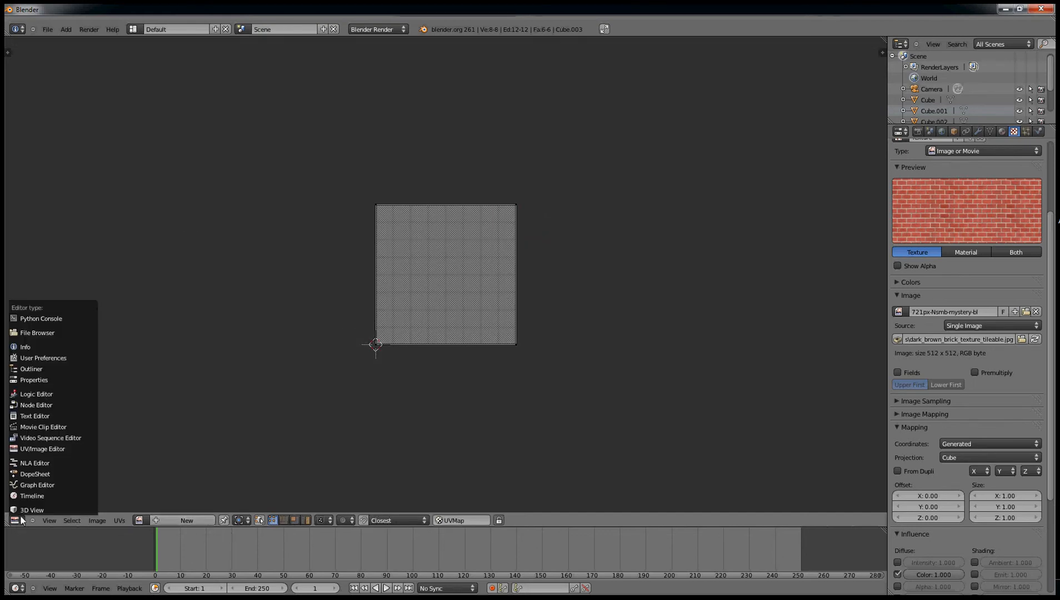
pyautogui.click(34, 508)
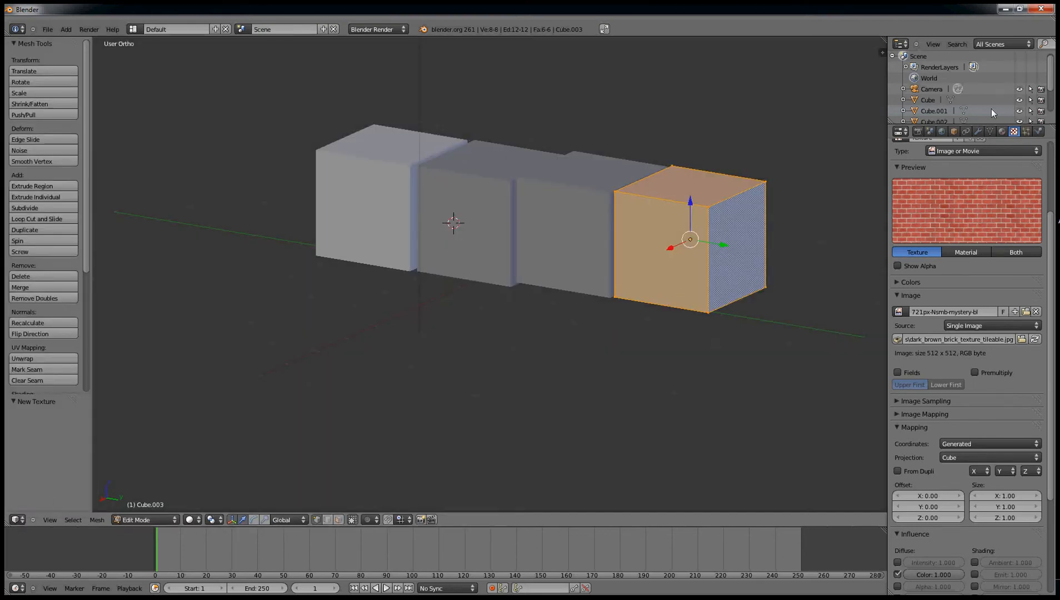
# Select the third cube, Cube.002, in Object Mode, give it a new material and show its texture slots
pyautogui.scroll(-1, 945, 98)
pyautogui.click(933, 90)
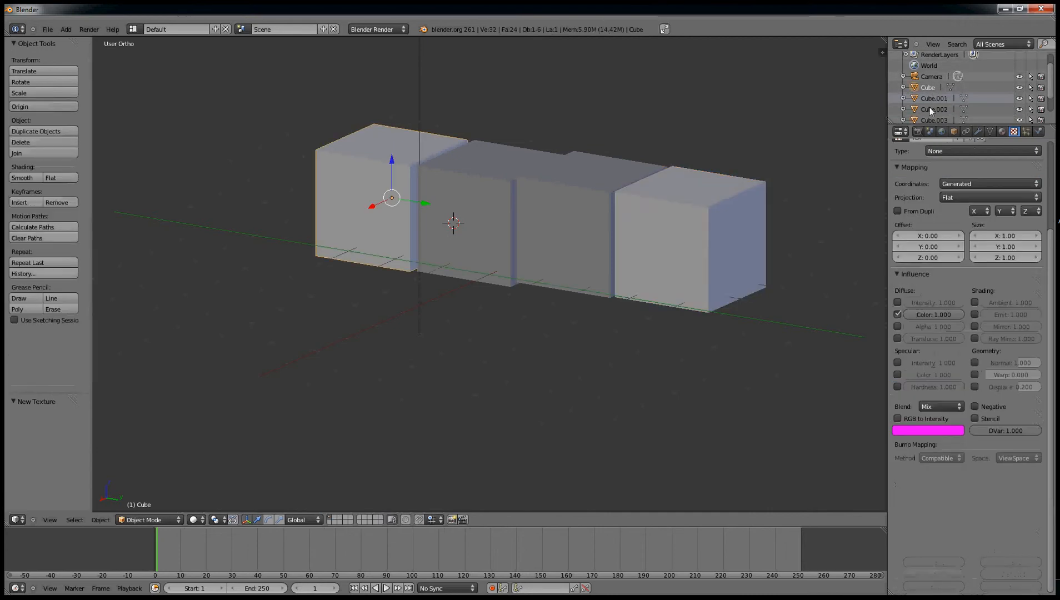
pyautogui.click(933, 109)
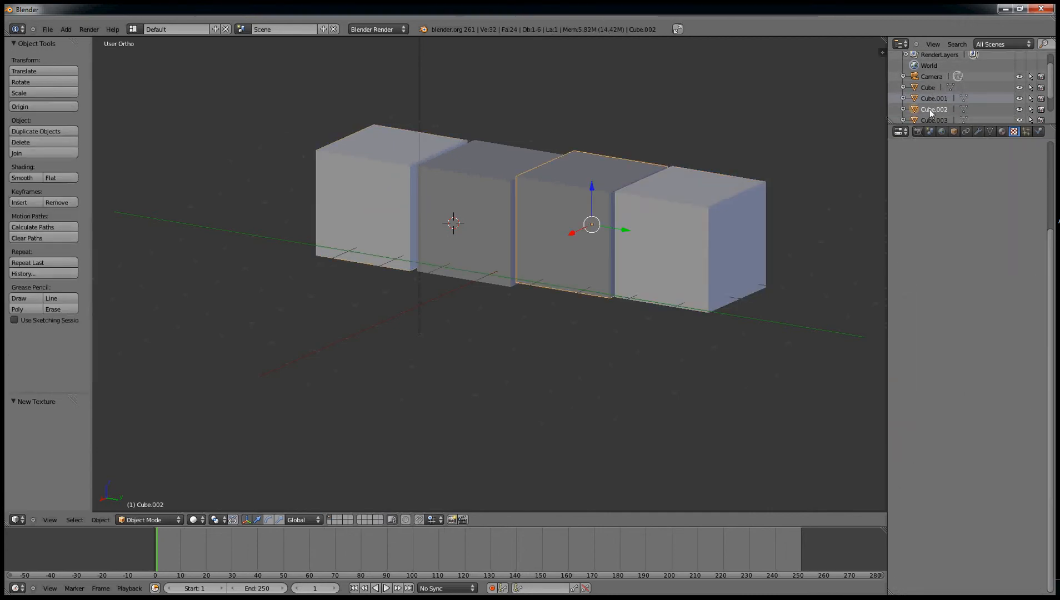
pyautogui.click(1002, 131)
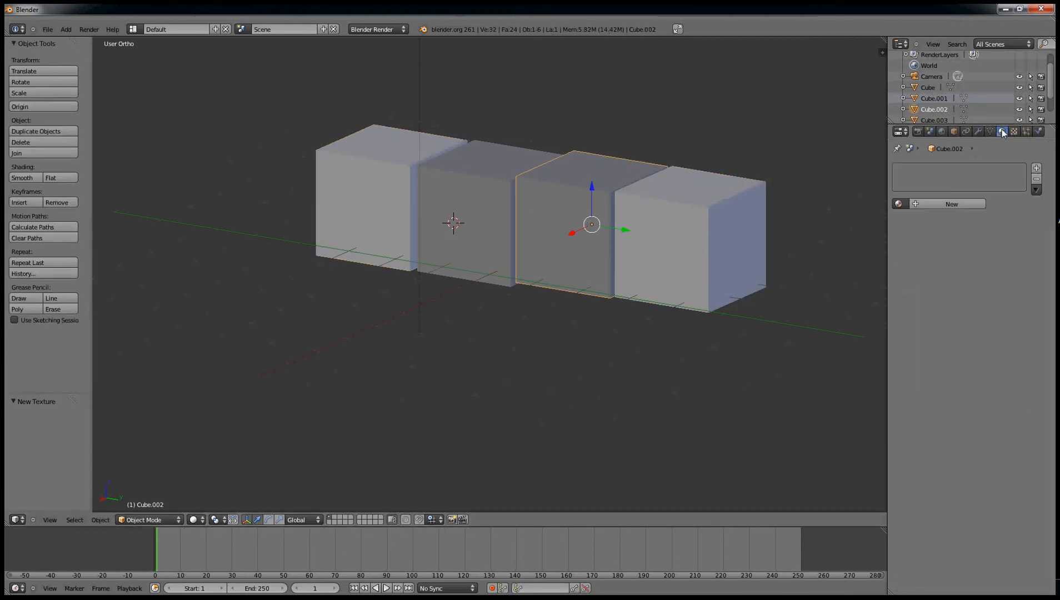
pyautogui.click(922, 204)
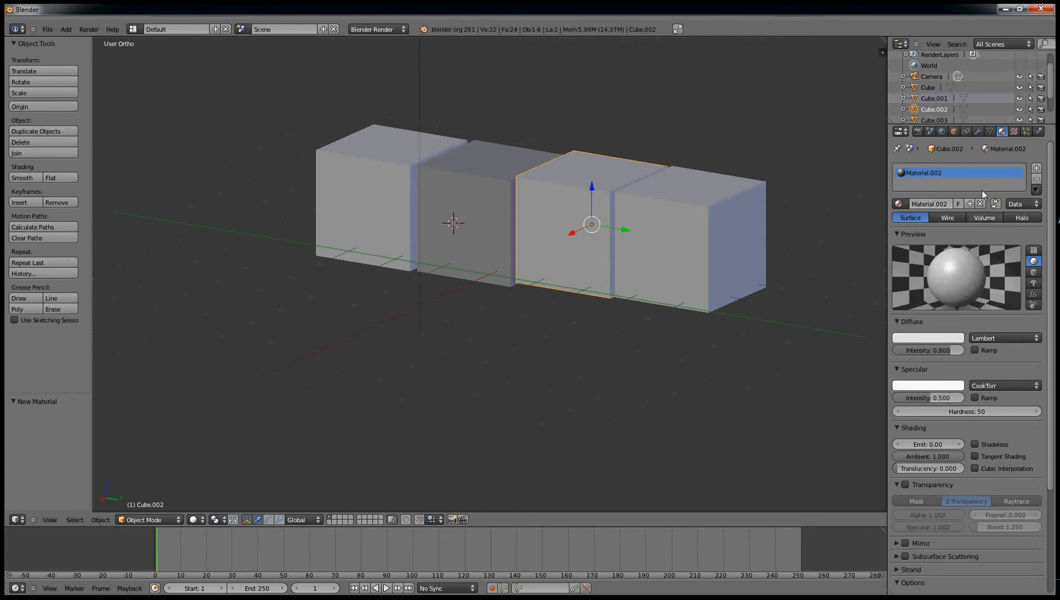
pyautogui.click(1015, 132)
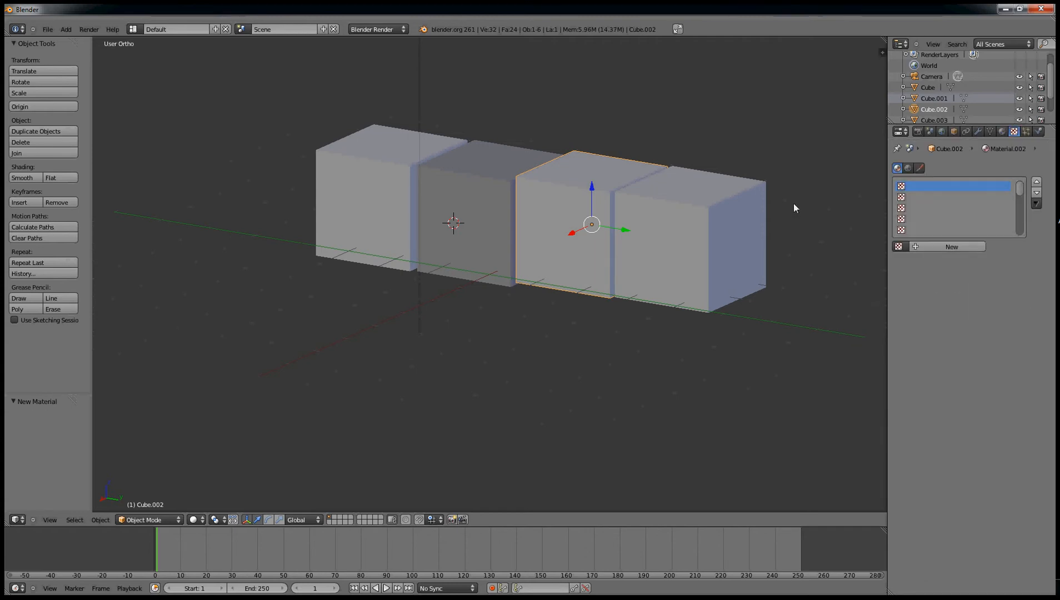
# Unwrap the third cube in Edit Mode with Smart UV Project, using an angle limit of 66 and zero island margin
pyautogui.click(585, 188)
pyautogui.press('Tab')
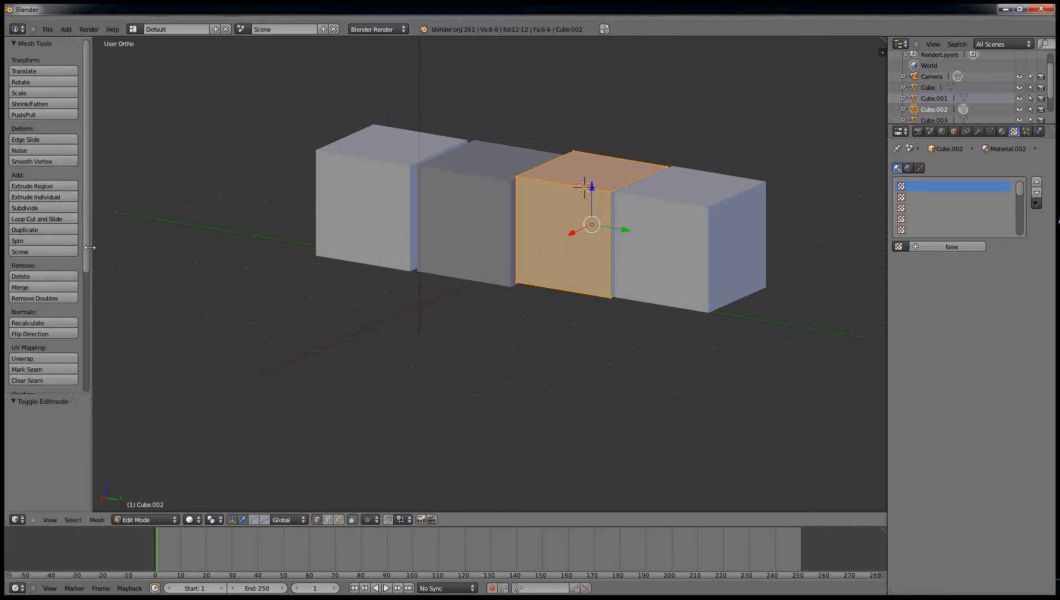
pyautogui.scroll(-2, 77, 260)
pyautogui.scroll(-3, 67, 278)
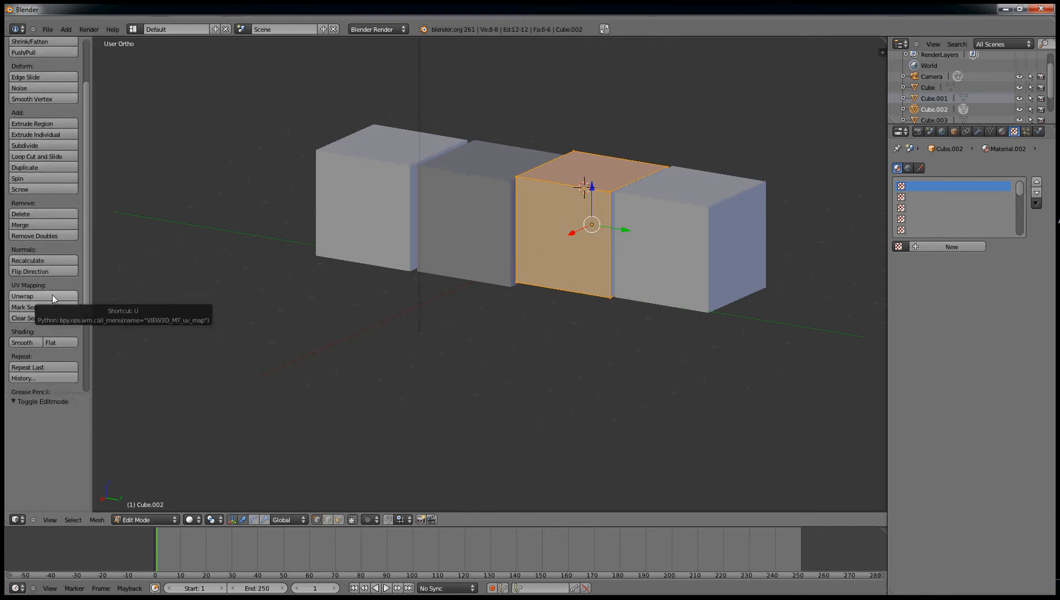
pyautogui.click(53, 296)
pyautogui.click(67, 296)
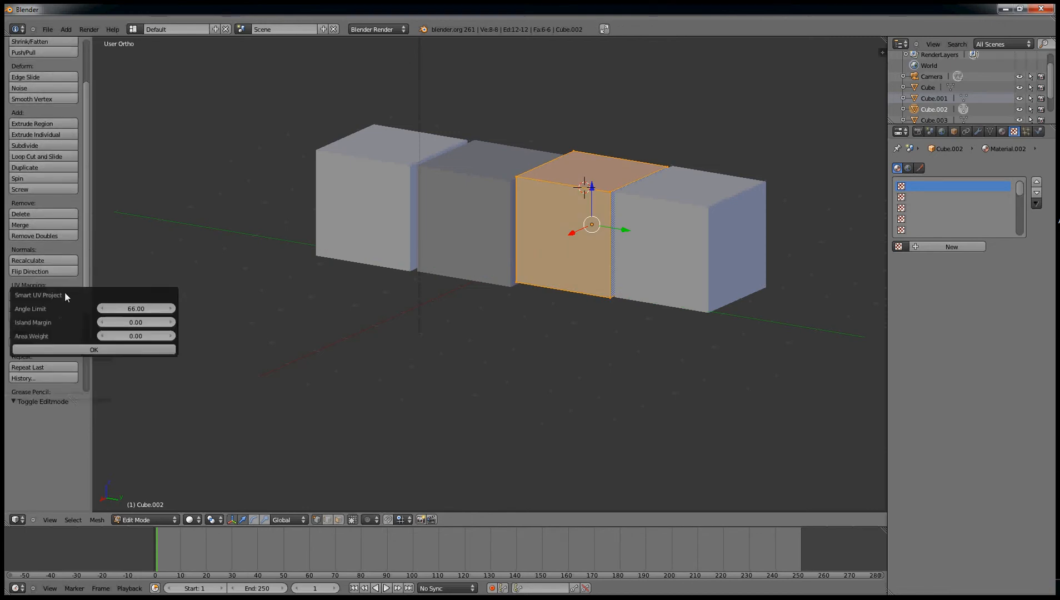
pyautogui.click(73, 348)
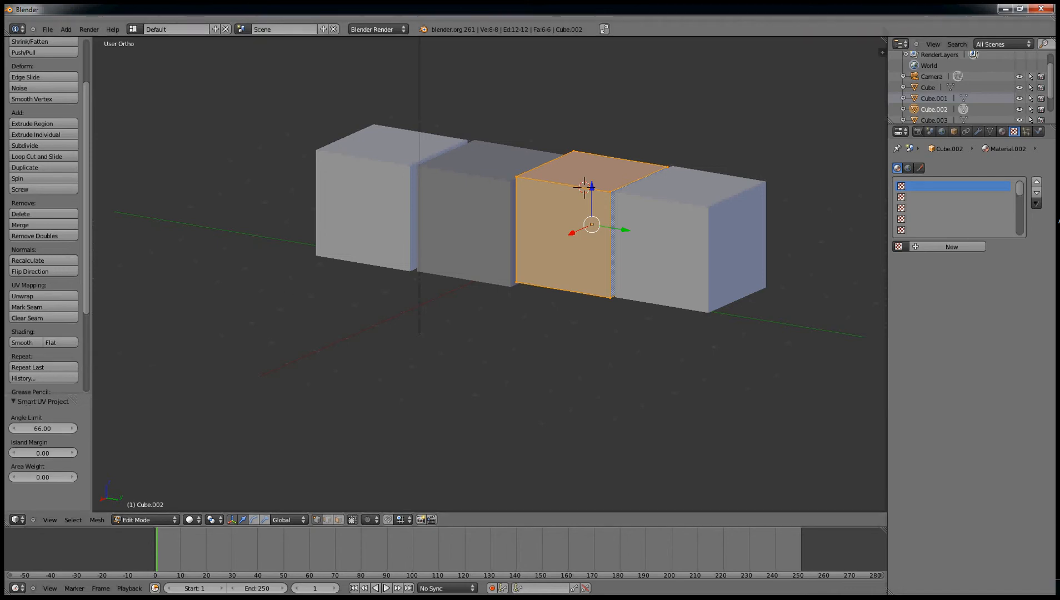
# Split the 3D View into two side-by-side areas and switch the second one to the UV/Image Editor
pyautogui.moveTo(882, 52); pyautogui.dragTo(409, 136)
pyautogui.click(537, 520)
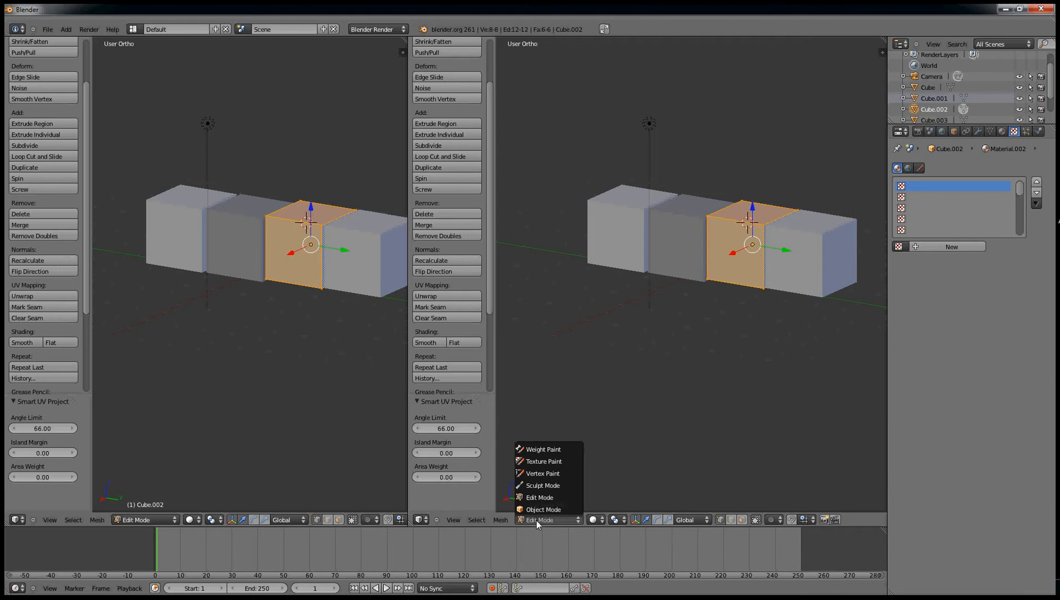
pyautogui.click(422, 519)
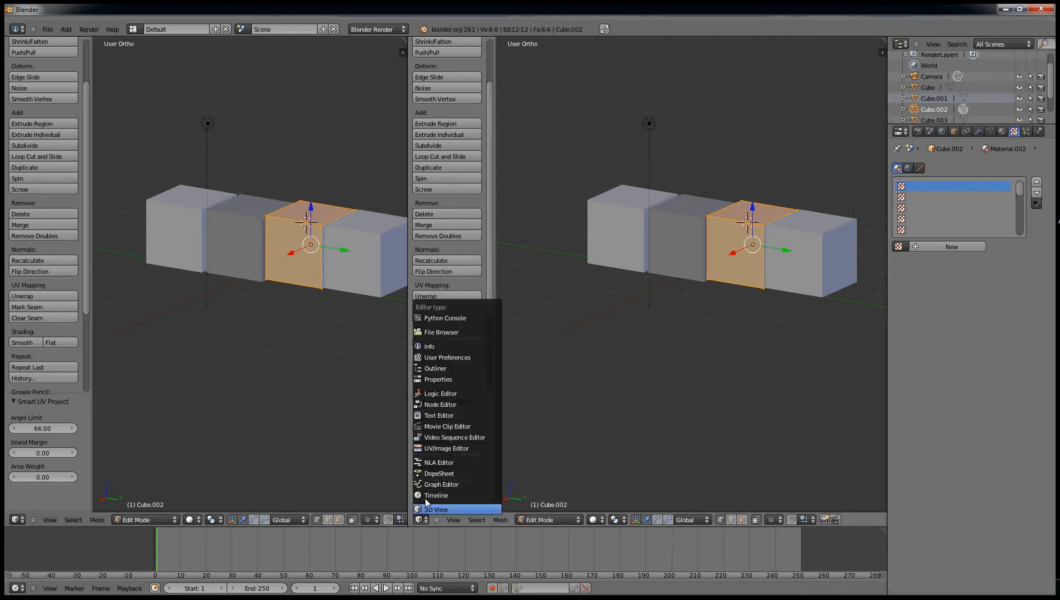
pyautogui.click(437, 448)
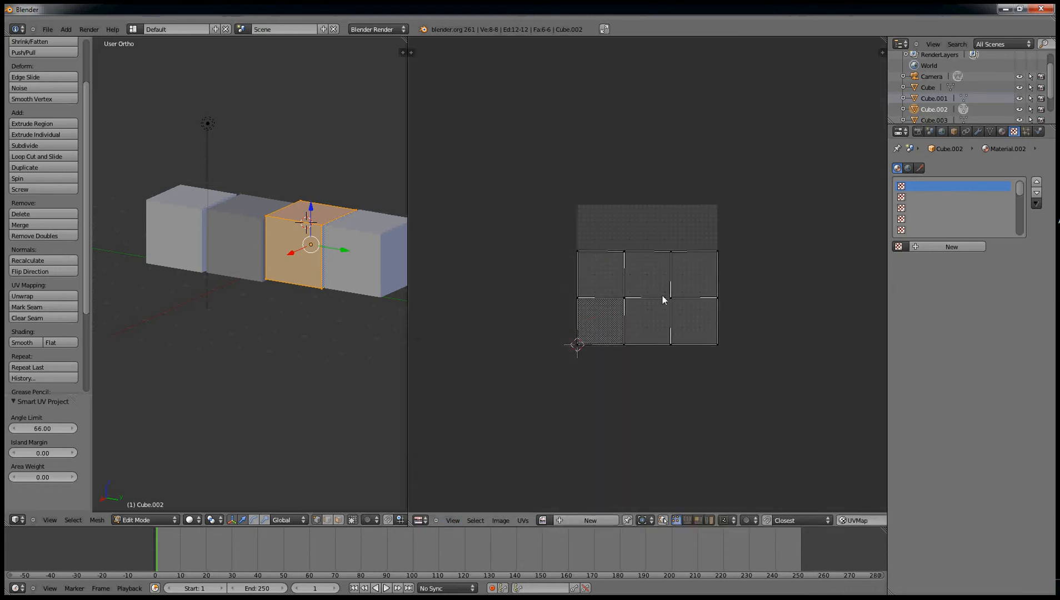
pyautogui.click(545, 521)
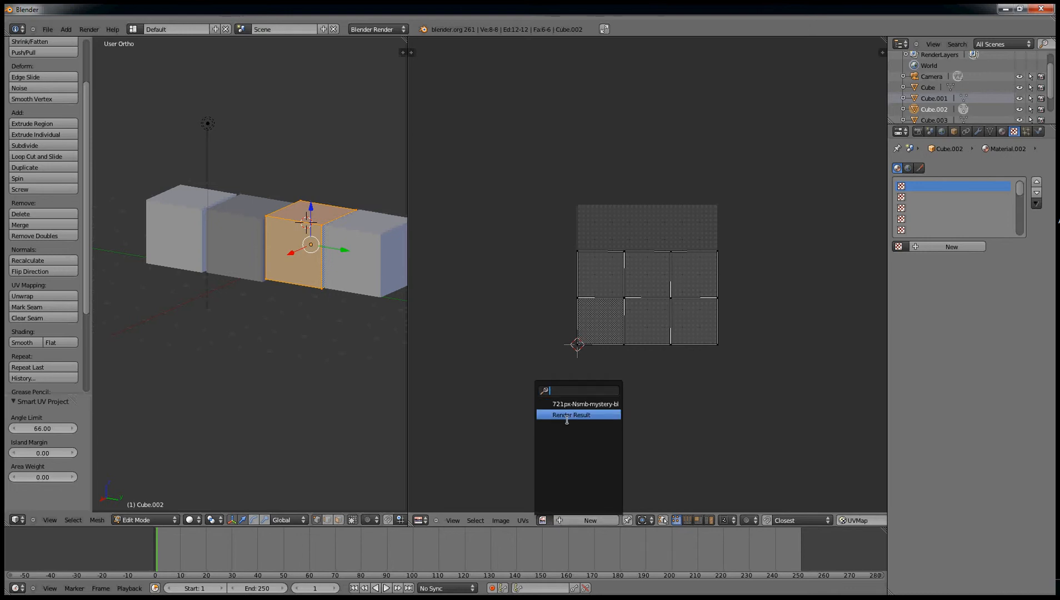
pyautogui.click(601, 518)
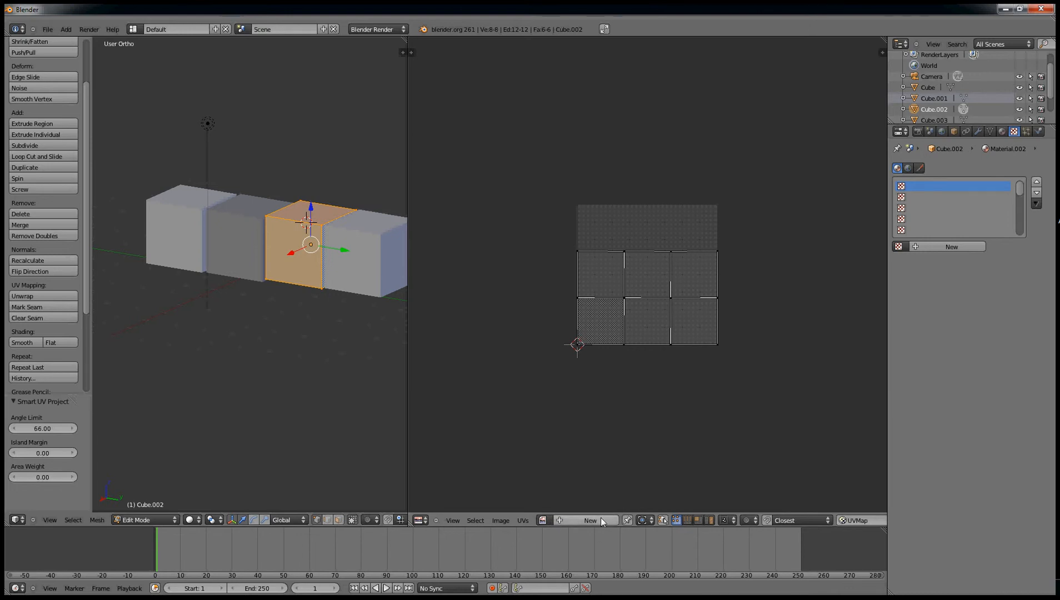
pyautogui.click(601, 518)
pyautogui.click(481, 393)
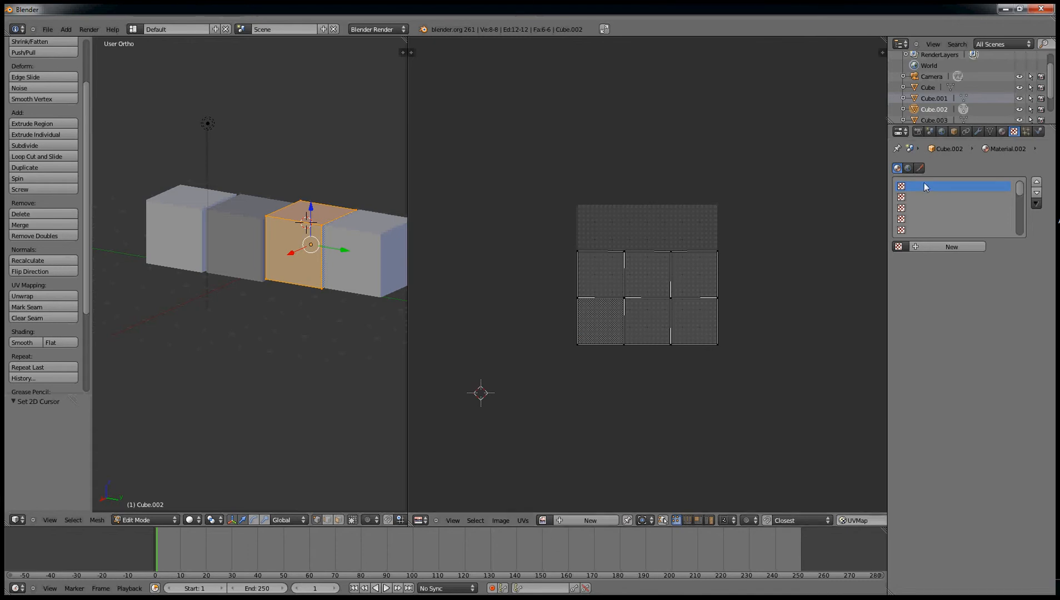
# Add a new texture to the third cube's material and set its type to Image or Movie
pyautogui.click(932, 247)
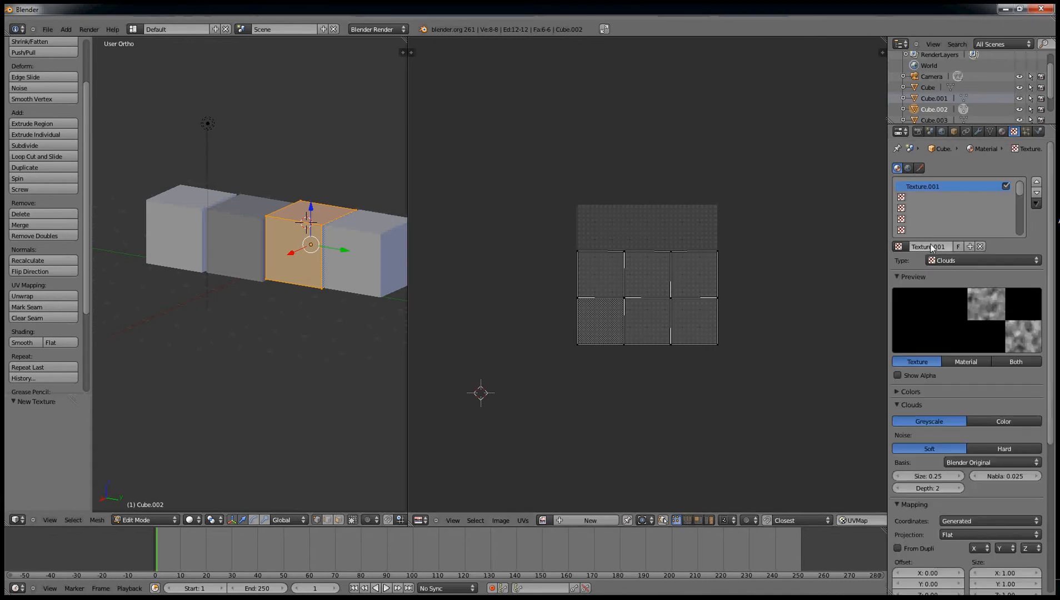
pyautogui.click(958, 260)
pyautogui.click(964, 189)
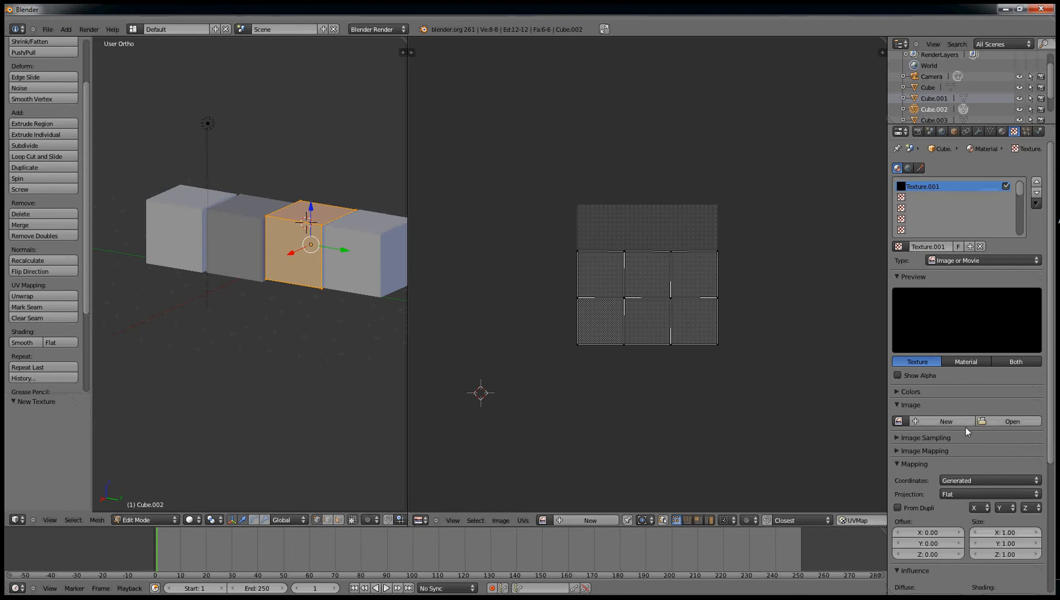
# Load dark_brown_brick_texture_tileable.jpg from the user's Pictures folder as the third cube's texture image
pyautogui.click(1003, 424)
pyautogui.click(175, 216)
pyautogui.click(162, 100)
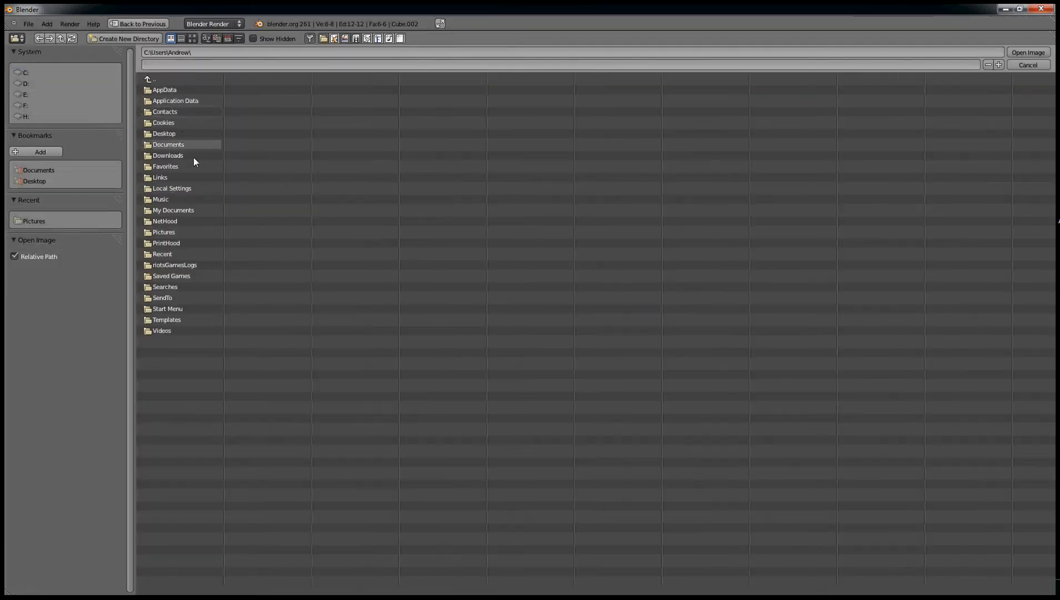
pyautogui.click(190, 232)
pyautogui.click(191, 111)
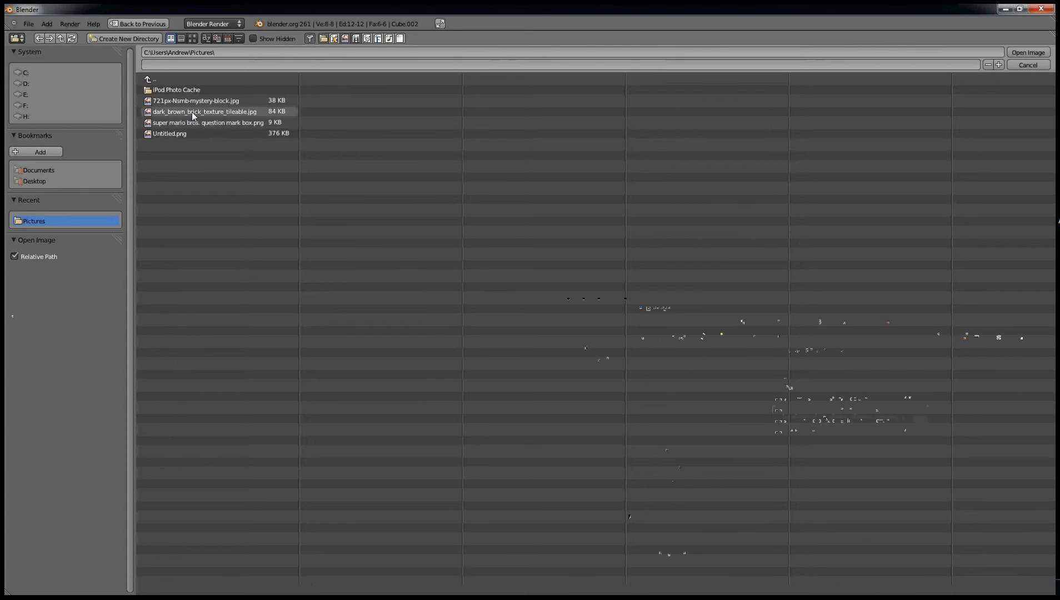
pyautogui.doubleClick(191, 112)
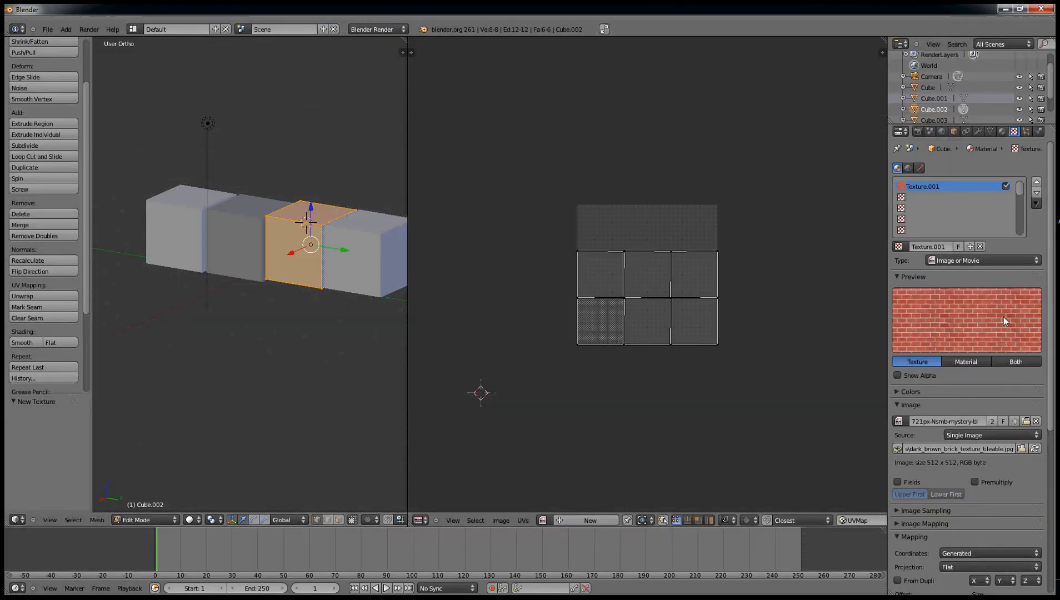
pyautogui.click(543, 520)
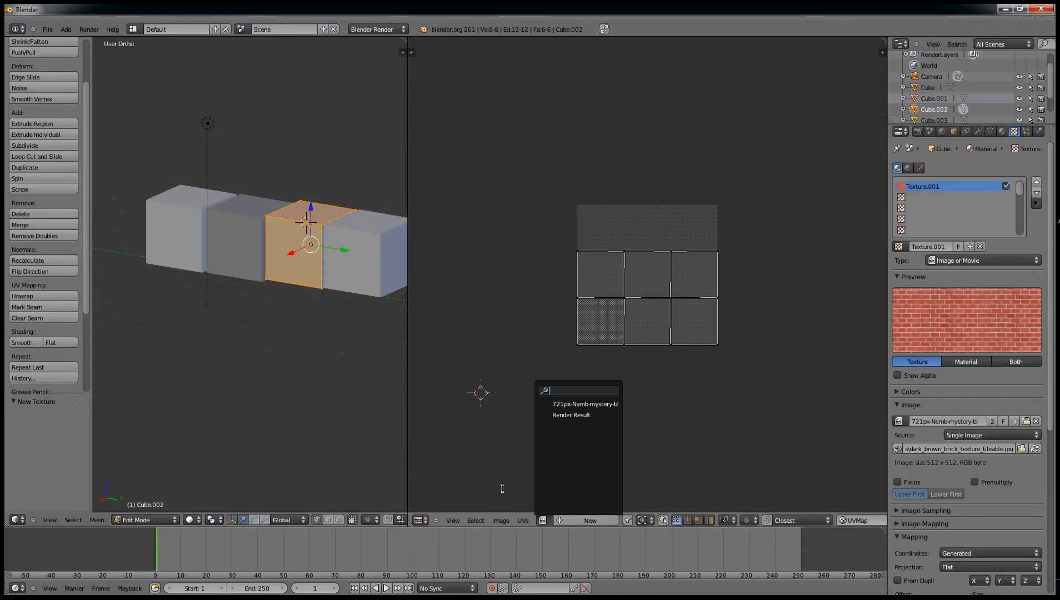
pyautogui.click(543, 521)
pyautogui.write('b')
pyautogui.press('BackSpace')
pyautogui.write('dark')
pyautogui.press('BackSpace')
pyautogui.press('BackSpace')
pyautogui.press('BackSpace')
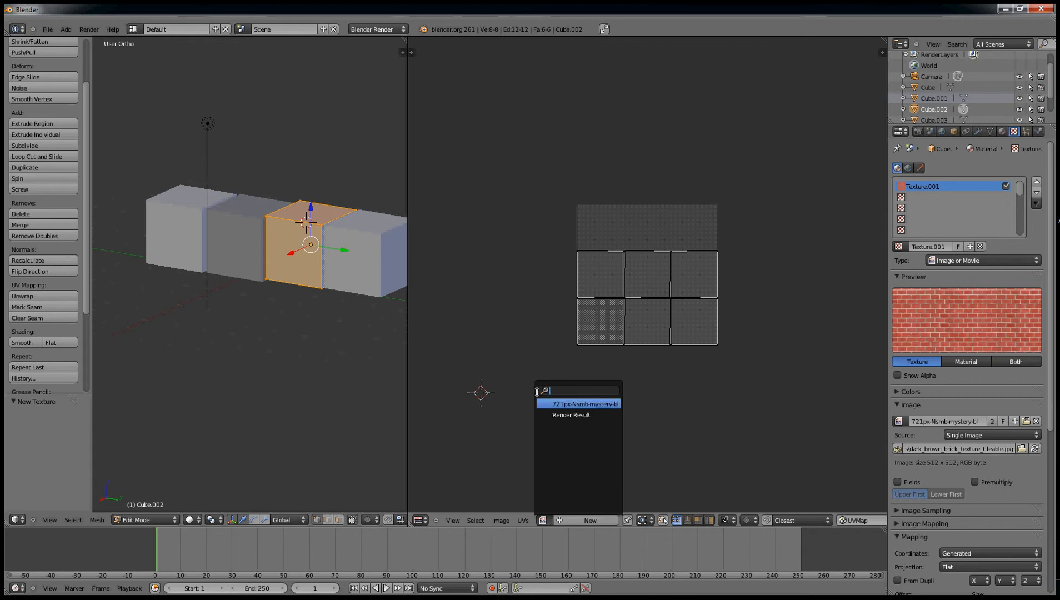
pyautogui.press('Escape')
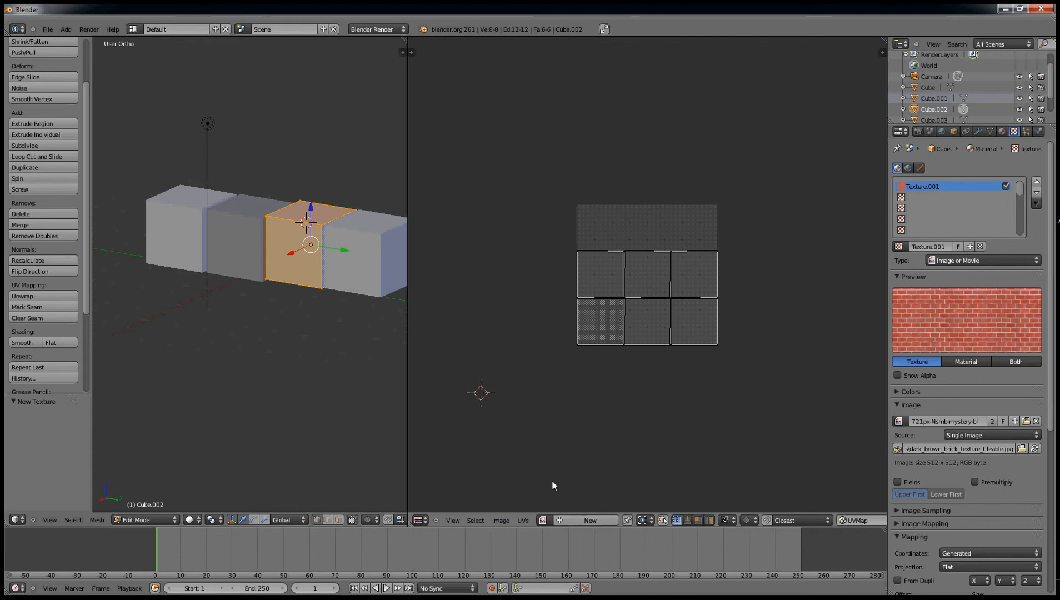
# Try a new blank 1024 by 1024 image named untitled behind the third cube's UV layout, and undo it
pyautogui.rightClick(543, 522)
pyautogui.click(578, 520)
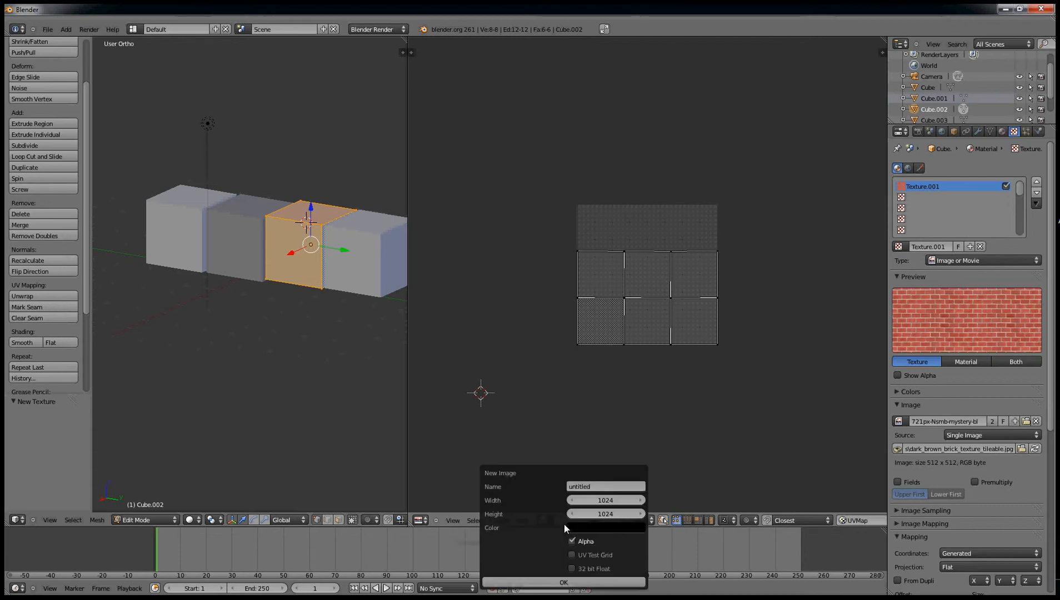
pyautogui.click(582, 580)
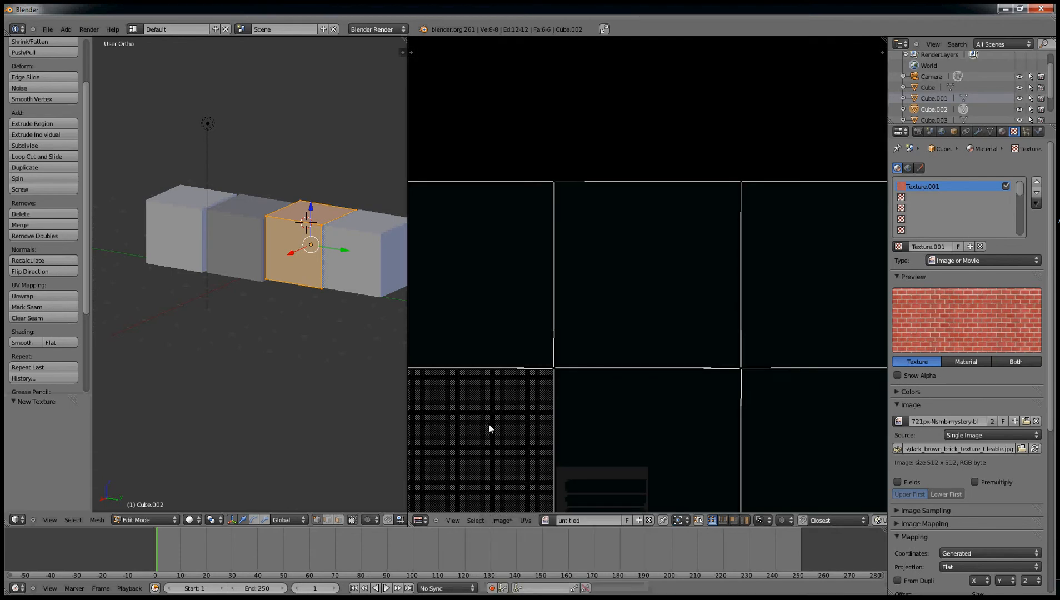
pyautogui.hotkey('ctrl', 'z')
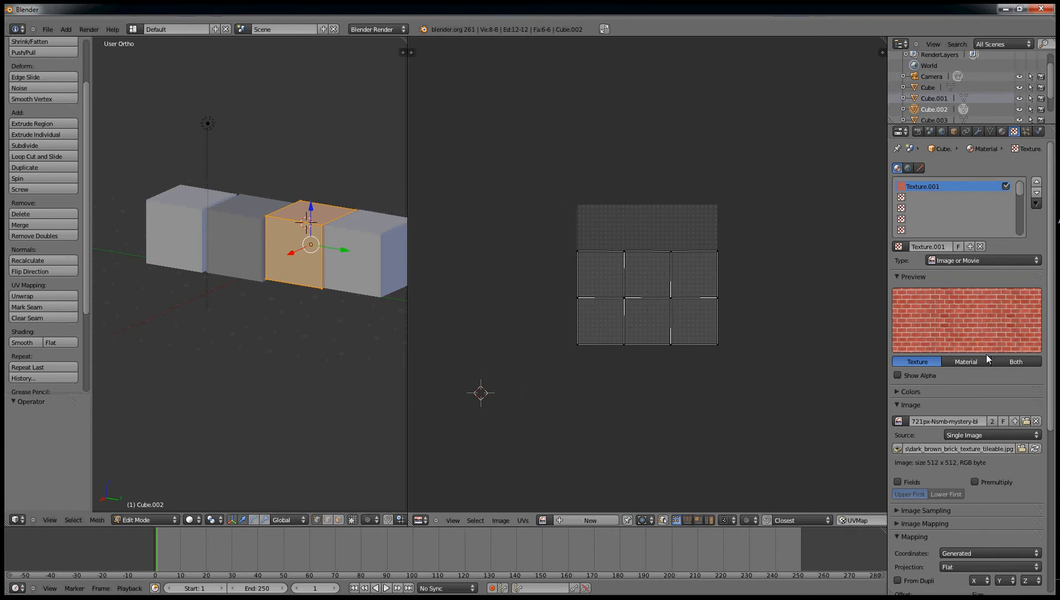
# Set the third cube's texture mapping coordinates to UV and choose UVMap as the map
pyautogui.scroll(-5, 978, 450)
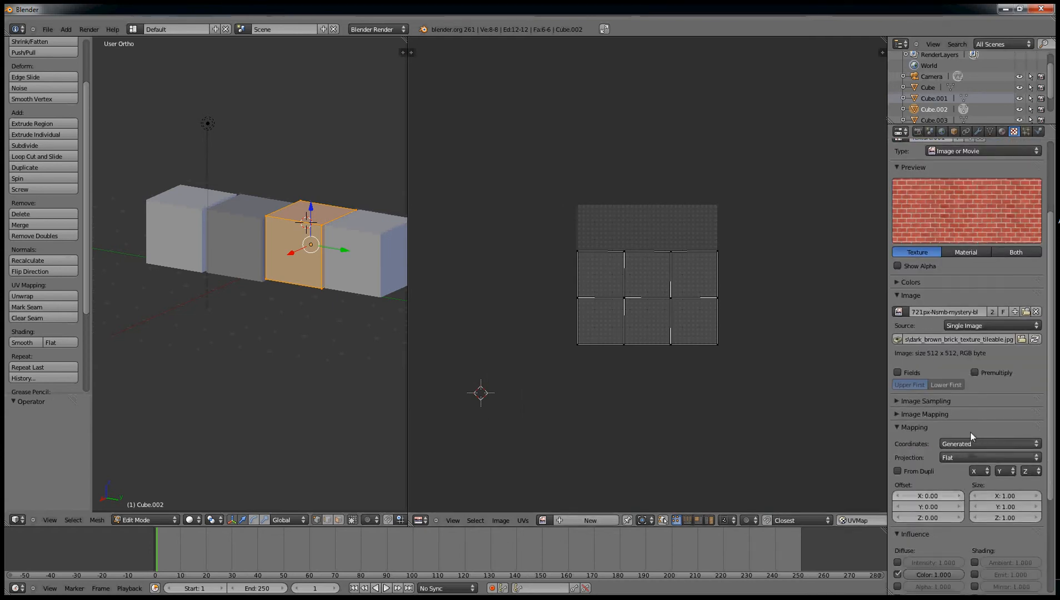
pyautogui.scroll(2, 972, 389)
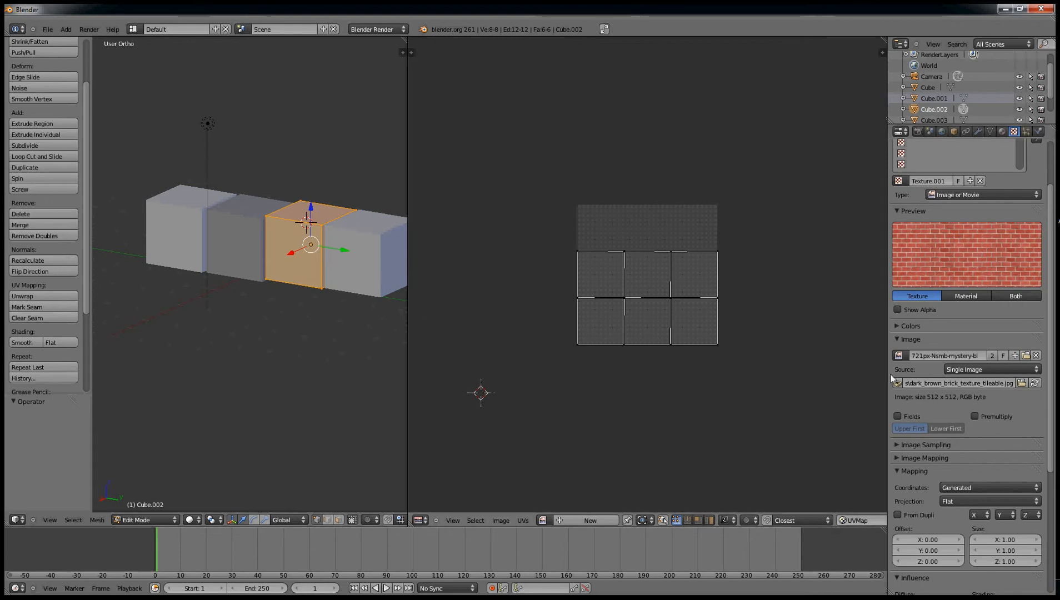
pyautogui.click(978, 487)
pyautogui.click(966, 440)
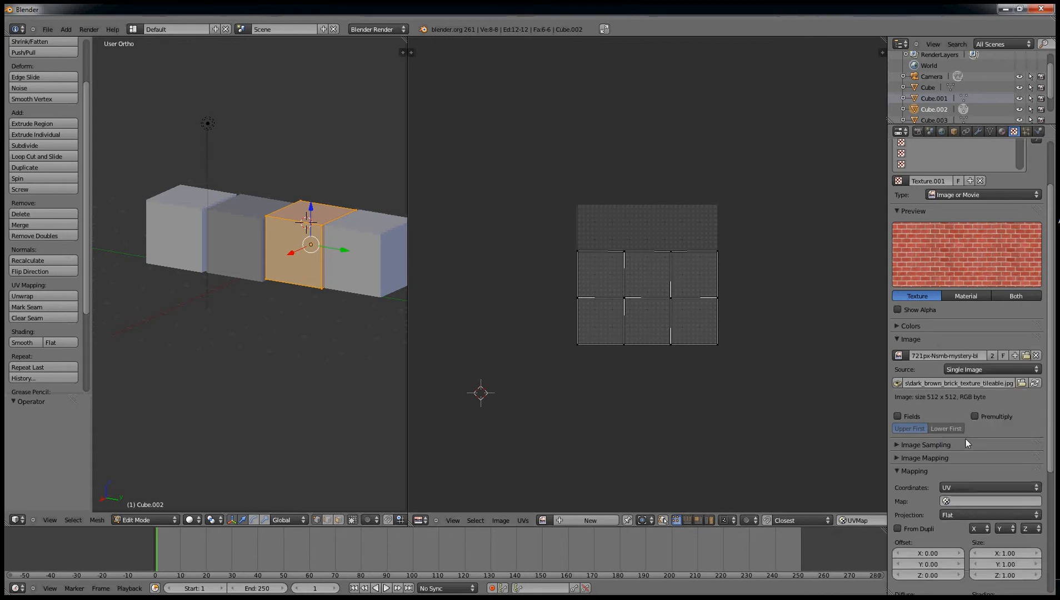
pyautogui.click(961, 503)
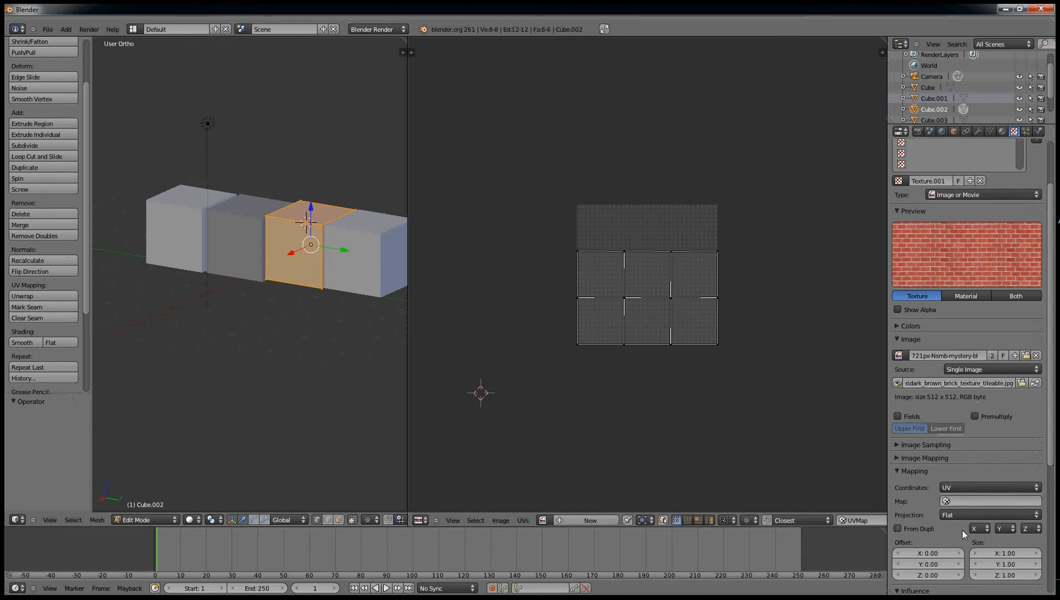
pyautogui.click(958, 391)
pyautogui.click(650, 222)
# Try Cube projection for the third cube's texture and render the scene to check it
pyautogui.click(967, 515)
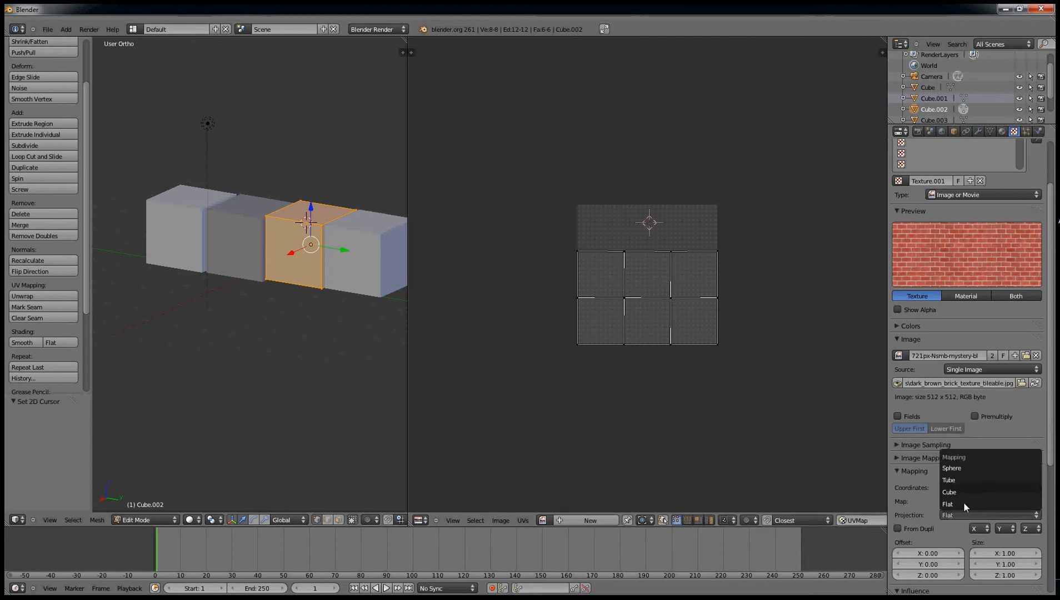
pyautogui.click(963, 492)
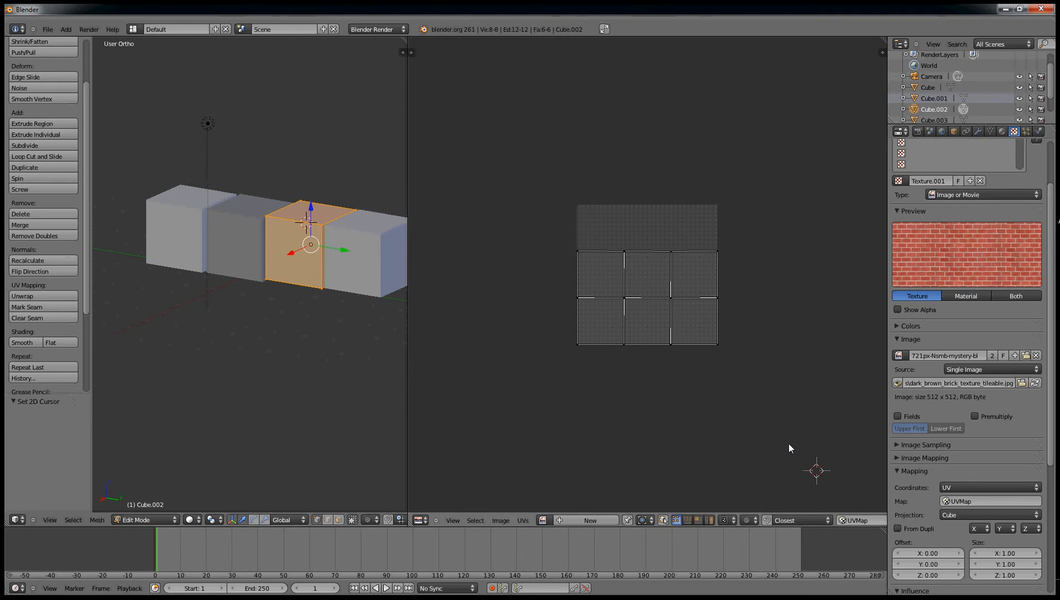
pyautogui.press('F12')
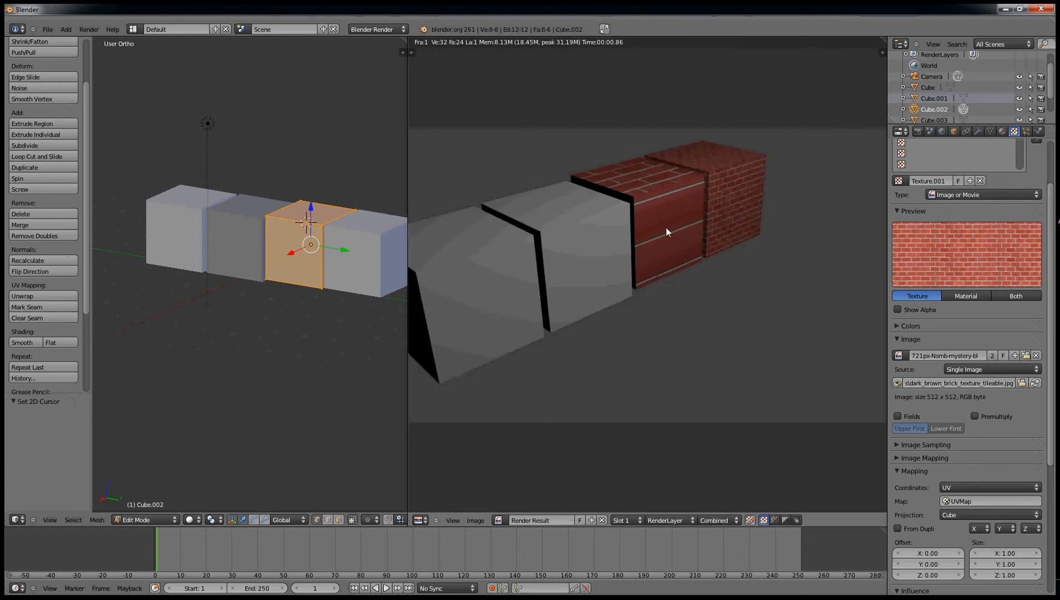
pyautogui.press('Escape')
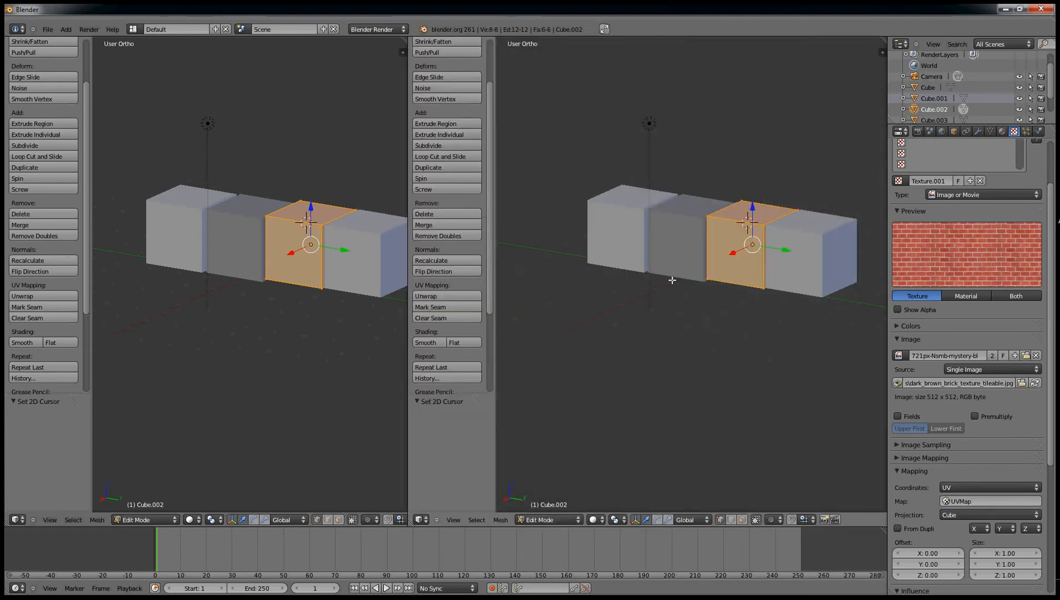
# Switch the second area back to the UV/Image Editor and unlink the render result to show the third cube's UV layout
pyautogui.click(422, 519)
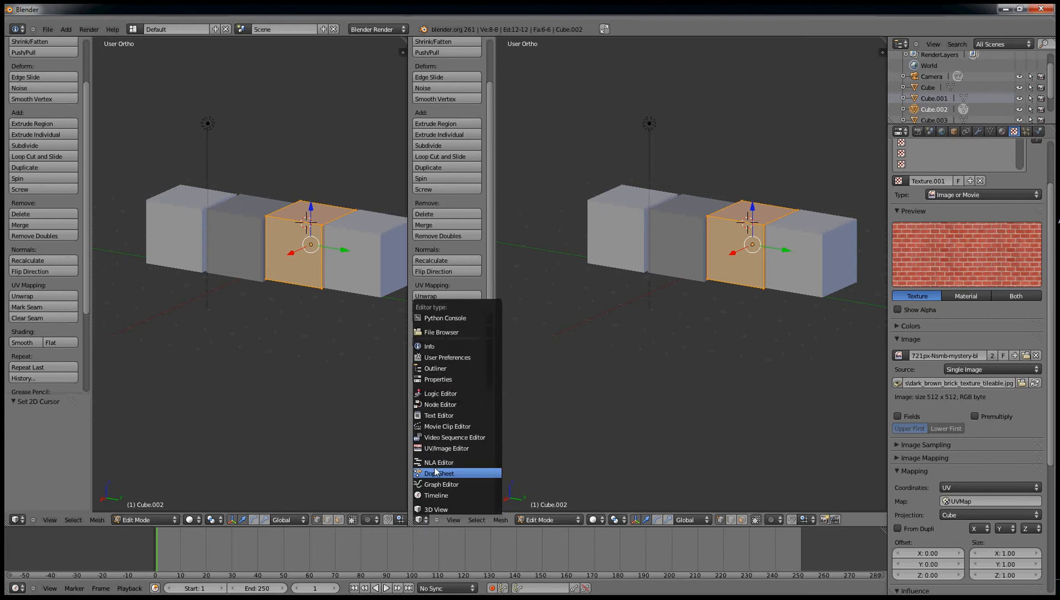
pyautogui.click(444, 448)
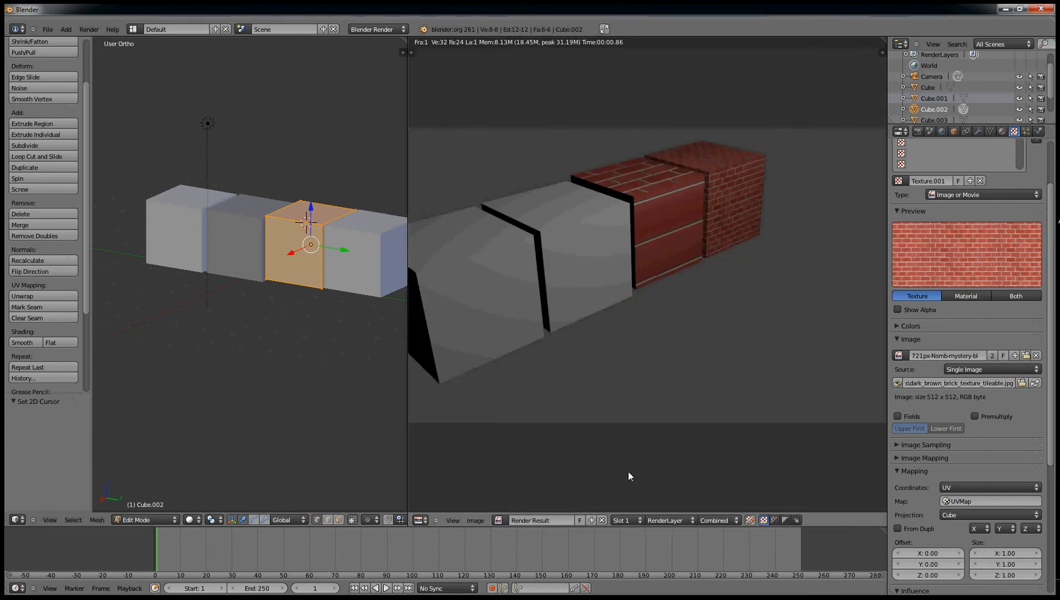
pyautogui.click(602, 520)
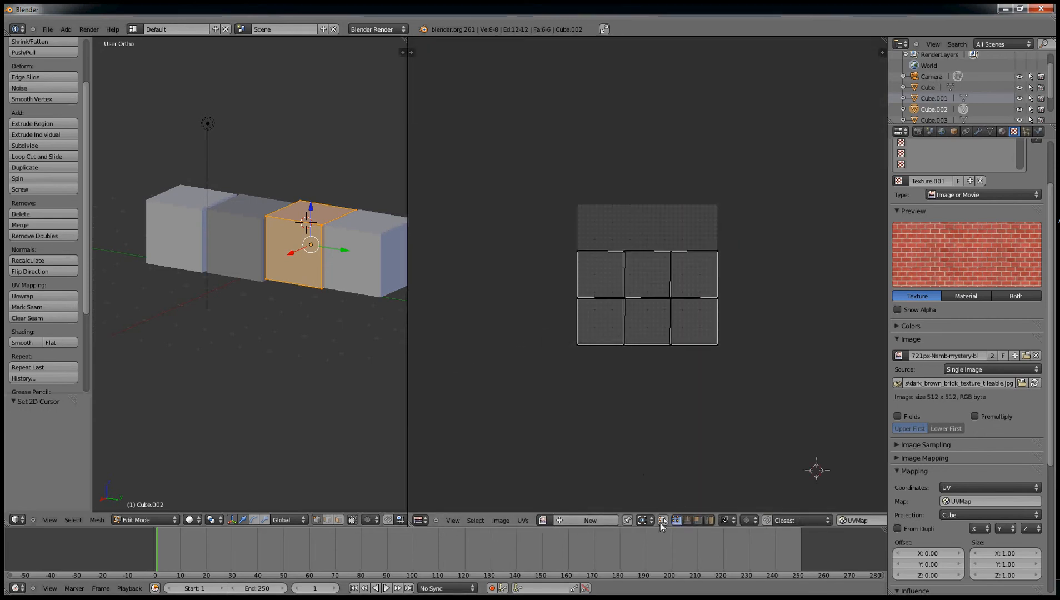
pyautogui.click(543, 520)
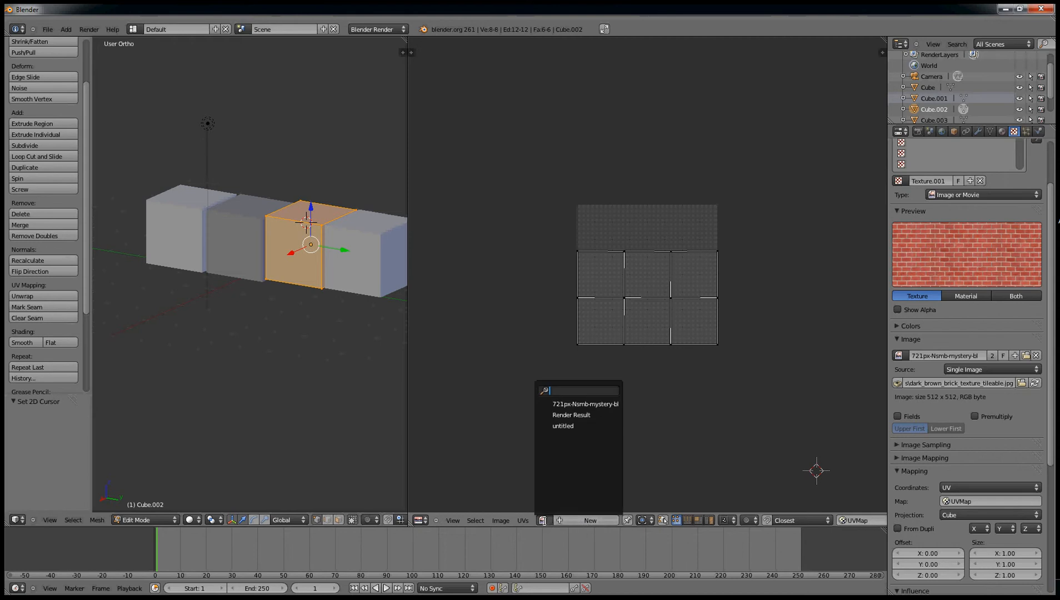
pyautogui.click(572, 417)
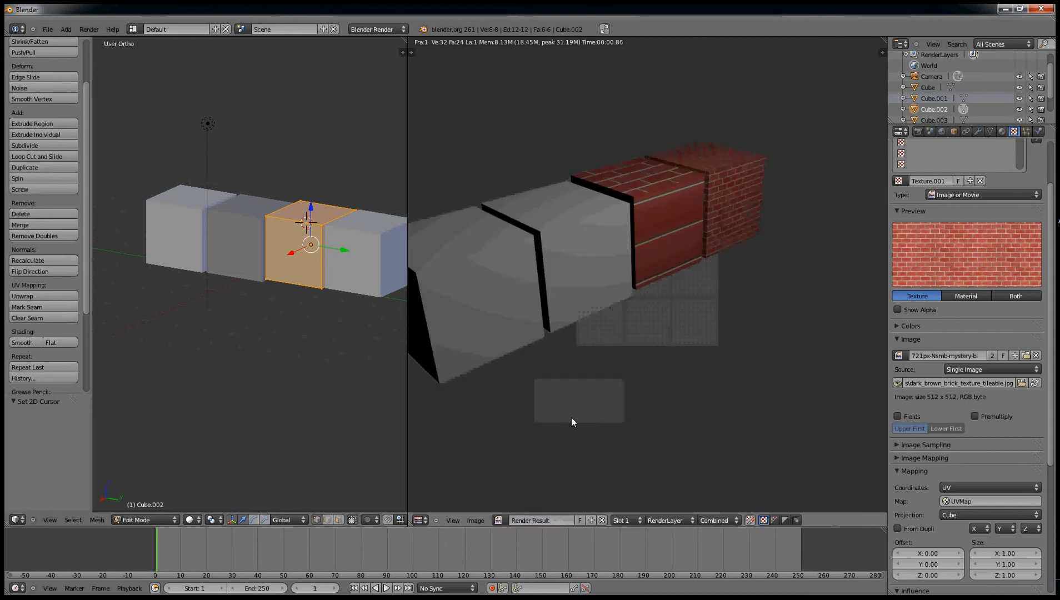
pyautogui.click(602, 520)
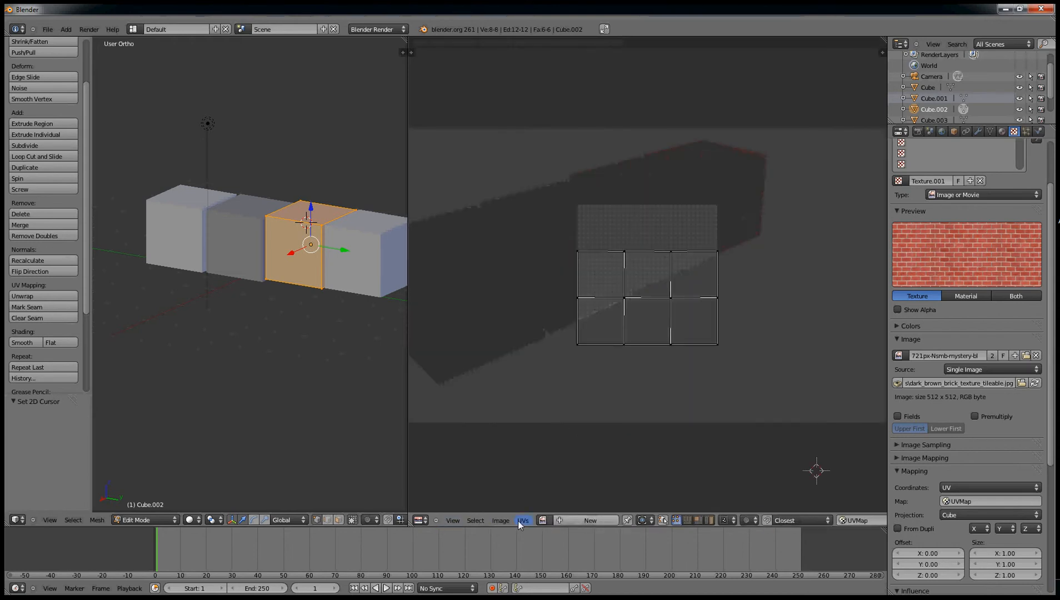
# Open dark_brown_brick_texture_tileable.jpg from the user's Pictures folder as the image behind the third cube's UV layout
pyautogui.click(500, 520)
pyautogui.click(508, 502)
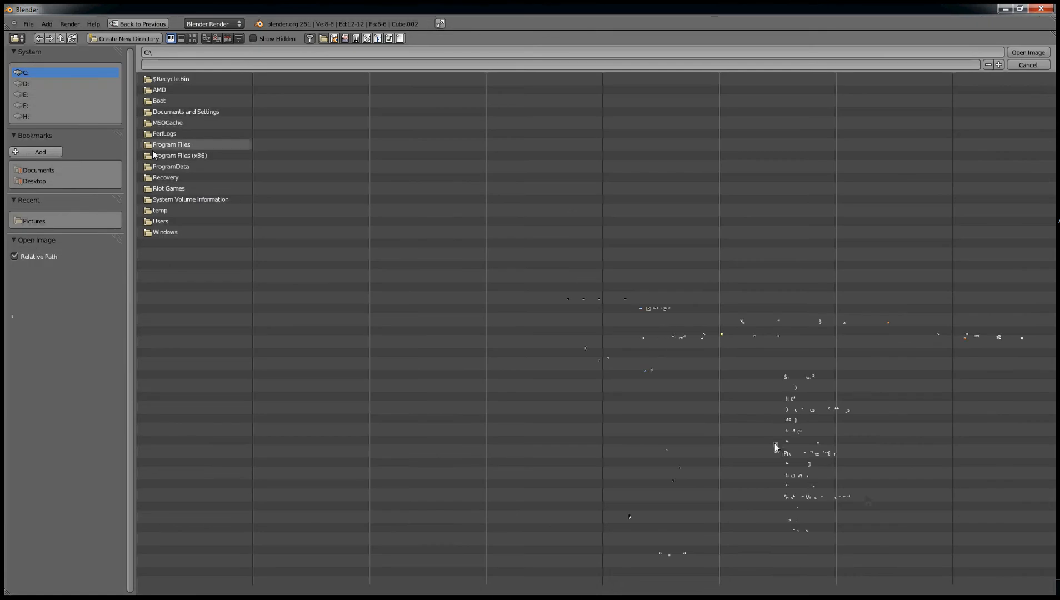
pyautogui.click(167, 221)
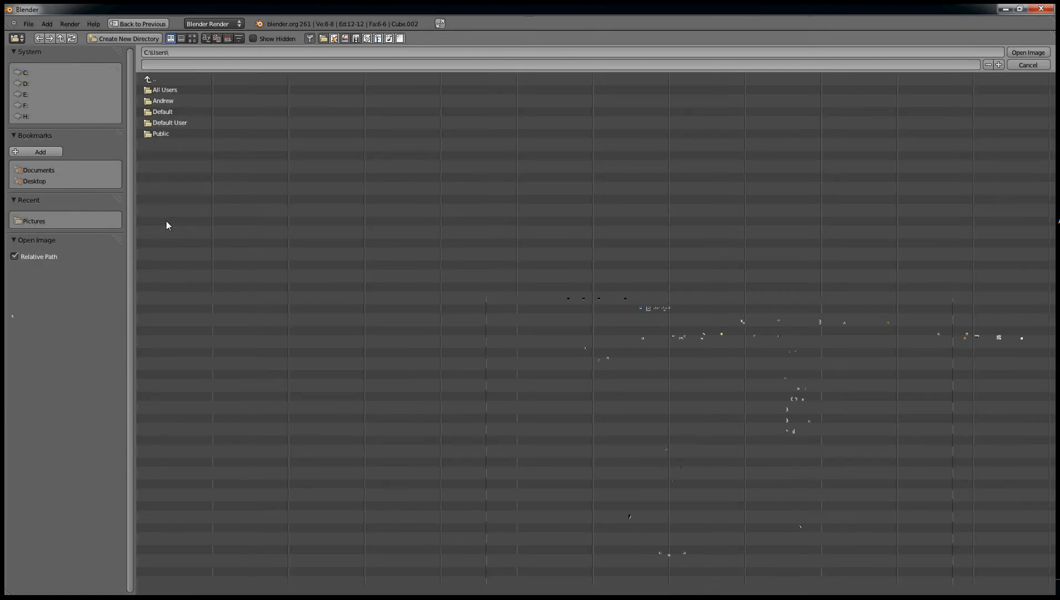
pyautogui.click(166, 102)
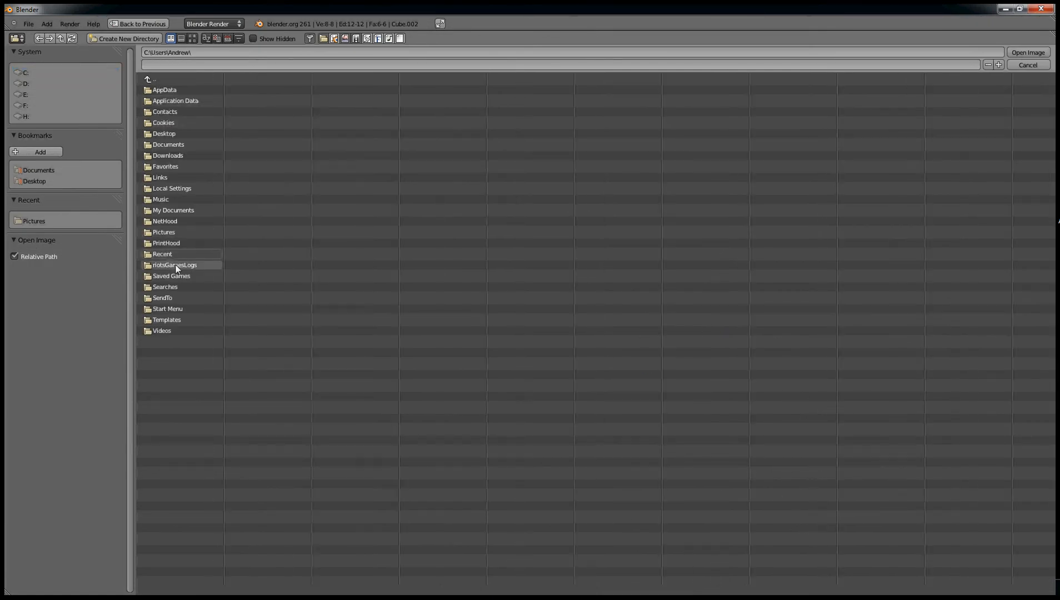
pyautogui.click(184, 221)
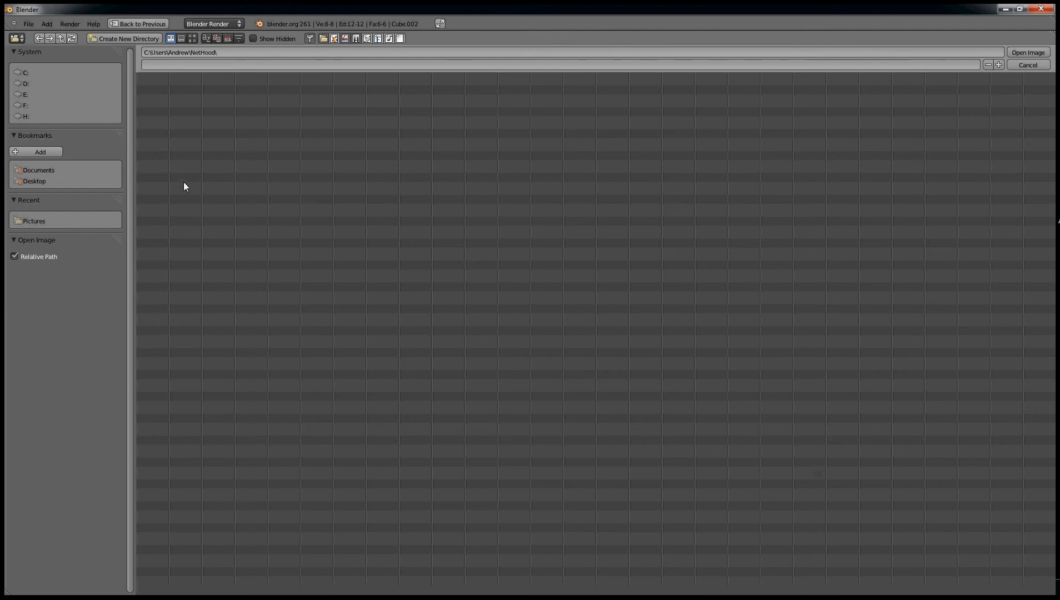
pyautogui.doubleClick(203, 53)
pyautogui.press('BackSpace')
pyautogui.press('Return')
pyautogui.click(177, 233)
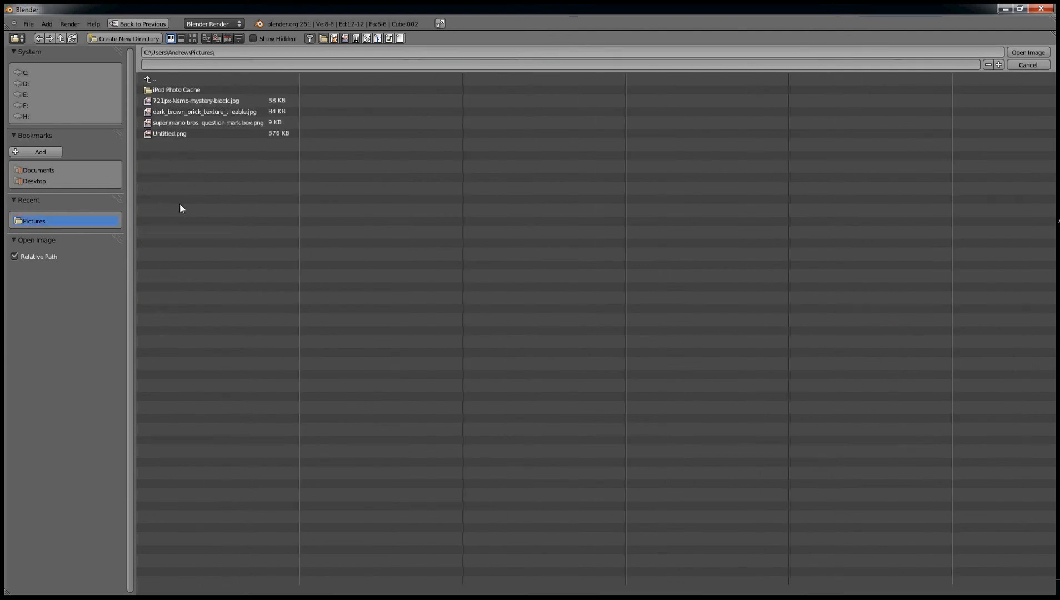
pyautogui.doubleClick(206, 112)
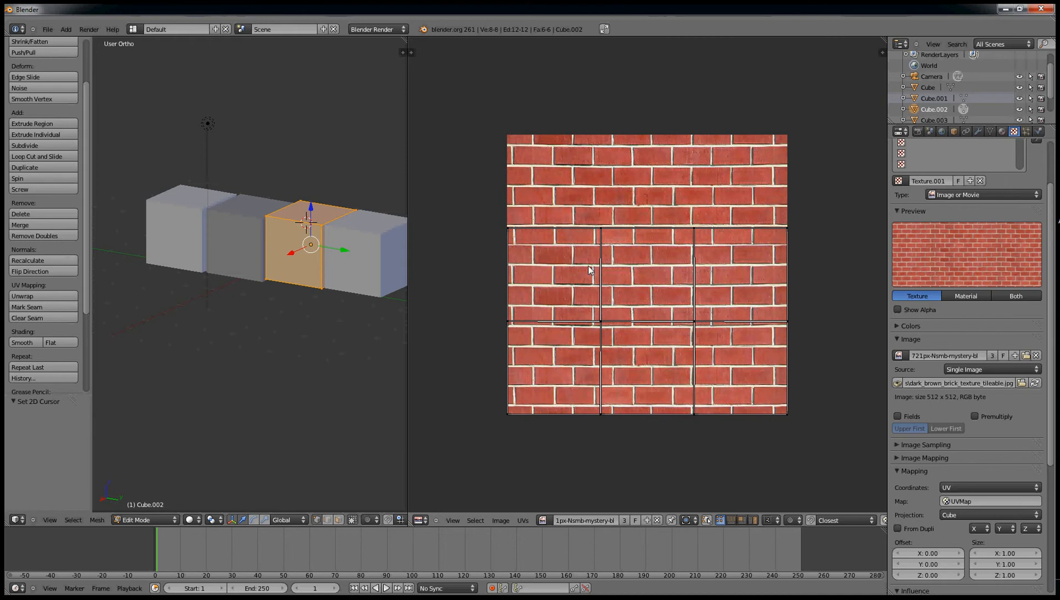
# Set the third cube's texture projection to Flat, rendering the scene before and after the change to compare
pyautogui.press('F12')
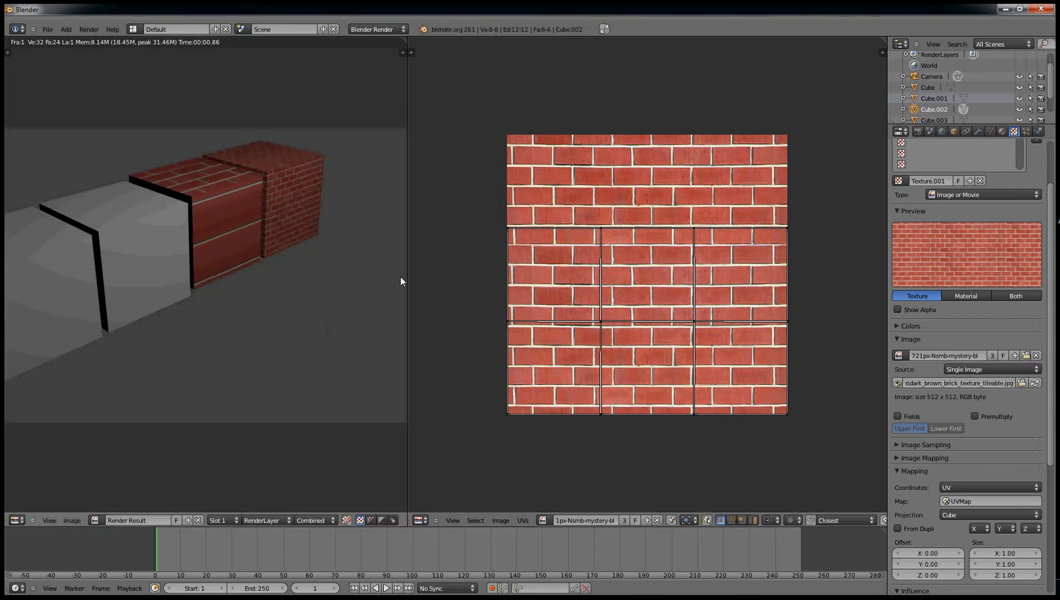
pyautogui.press('Escape')
pyautogui.click(983, 513)
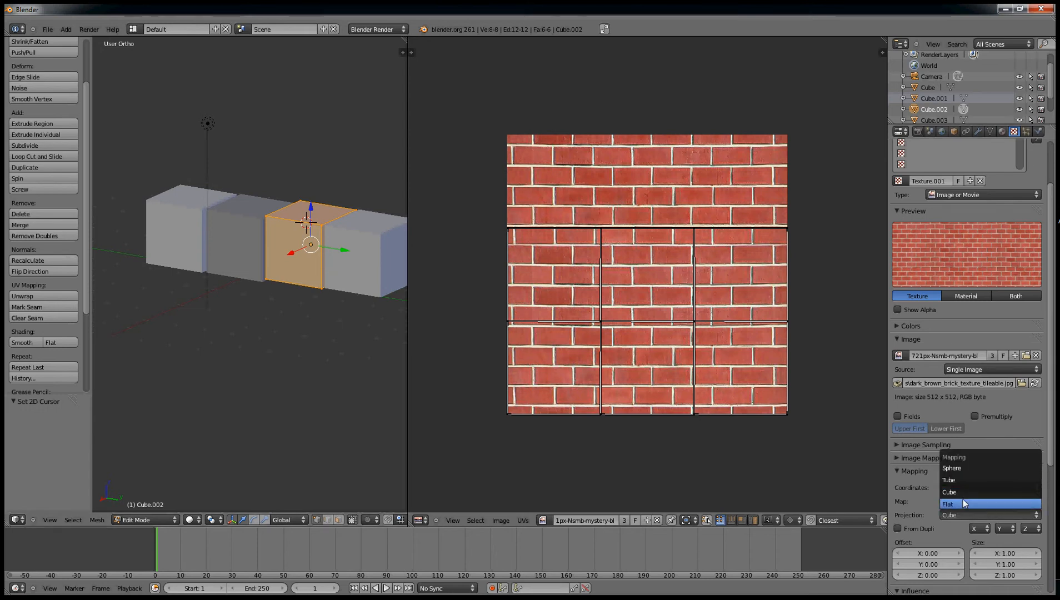
pyautogui.click(978, 504)
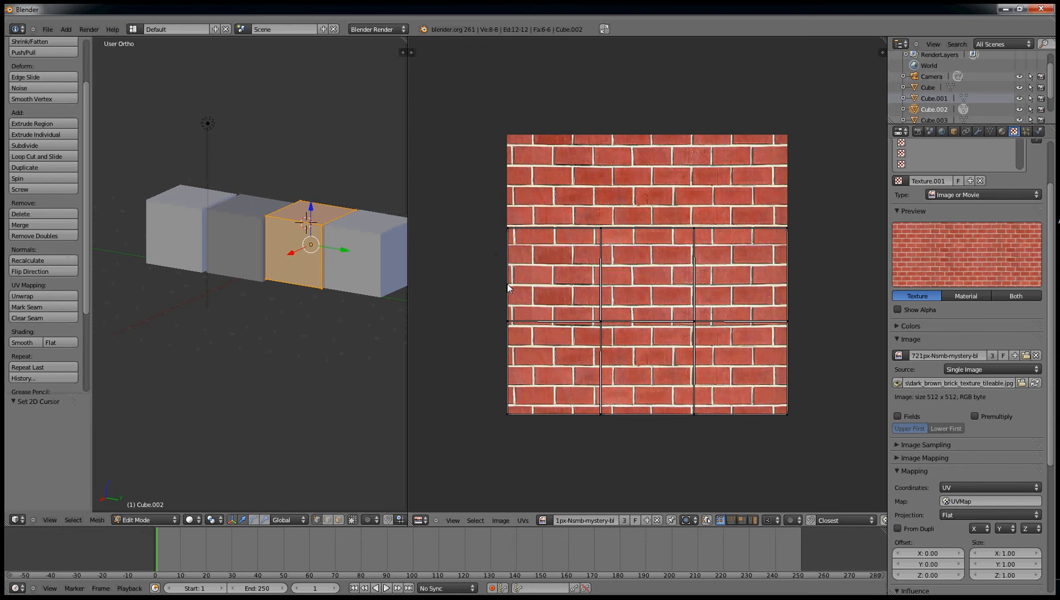
pyautogui.press('F12')
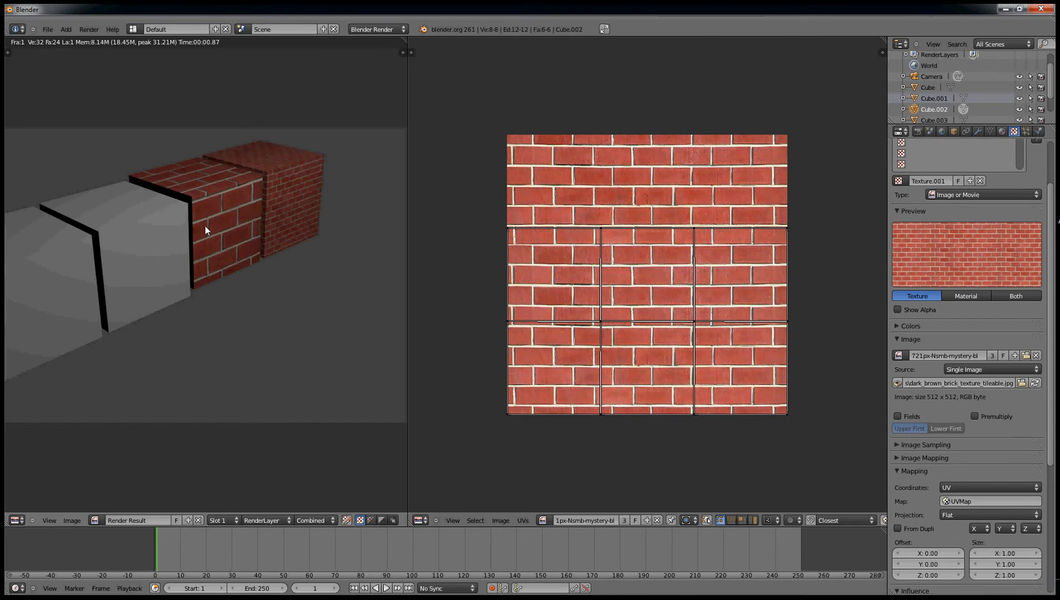
# Unlink the render result and return the area that displayed it to the 3D View
pyautogui.click(198, 521)
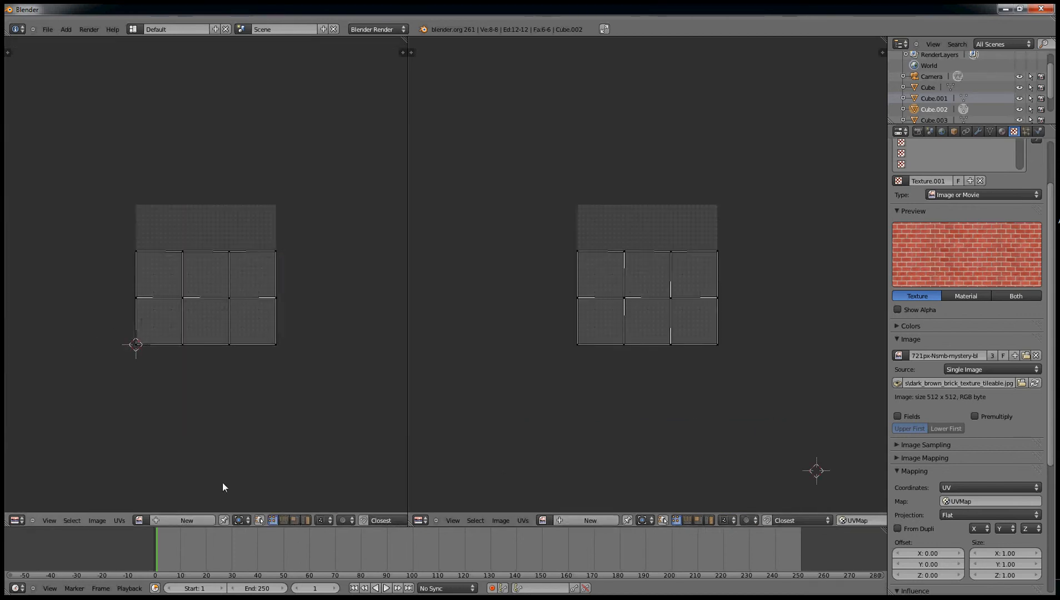
pyautogui.click(16, 520)
pyautogui.click(25, 508)
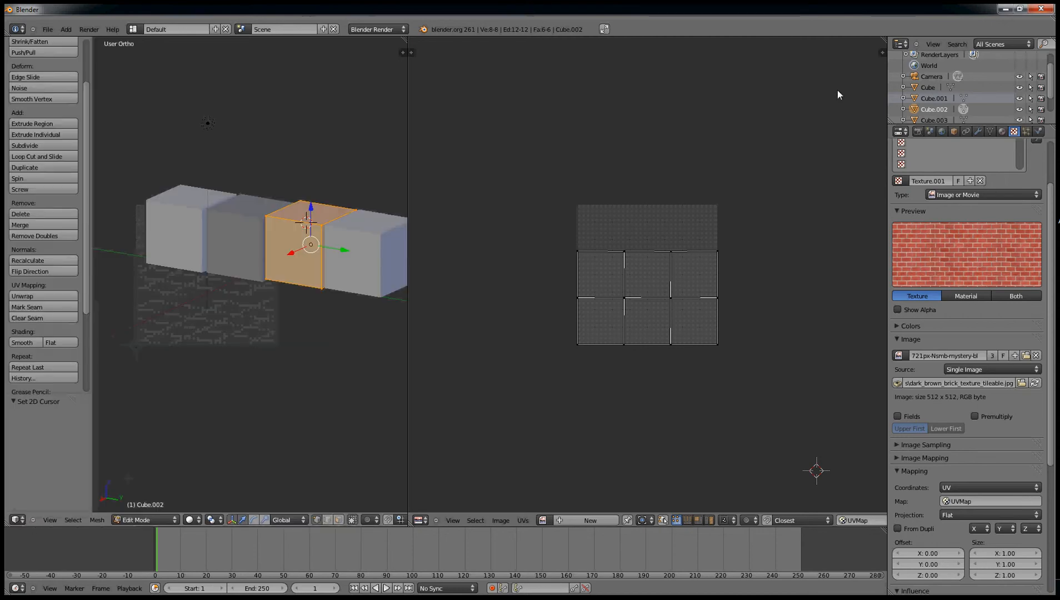
# Check the fourth and first cubes' texture settings, and select the second cube, Cube.001
pyautogui.click(934, 120)
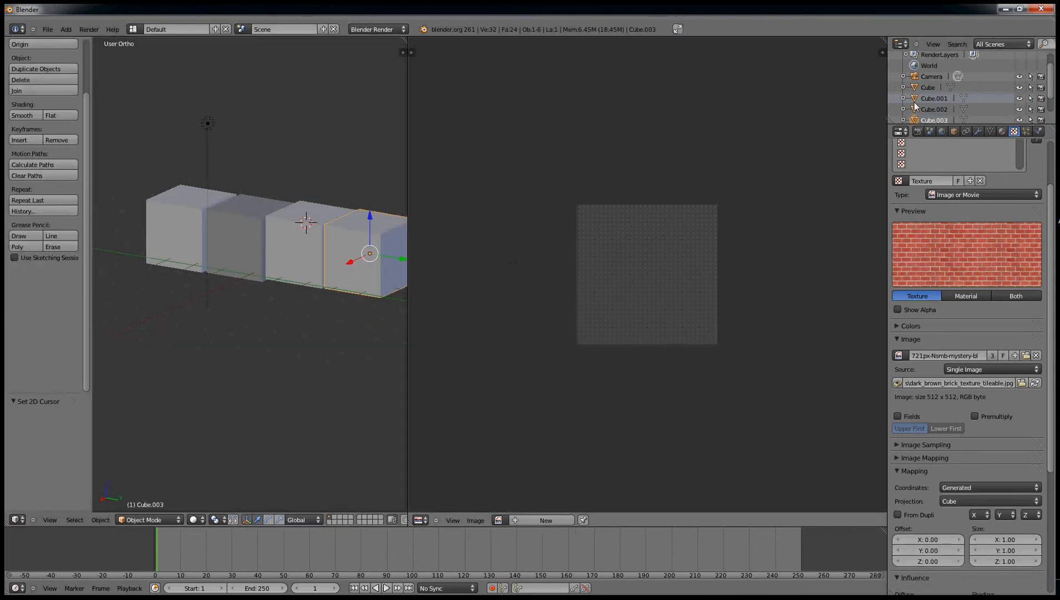
pyautogui.click(927, 87)
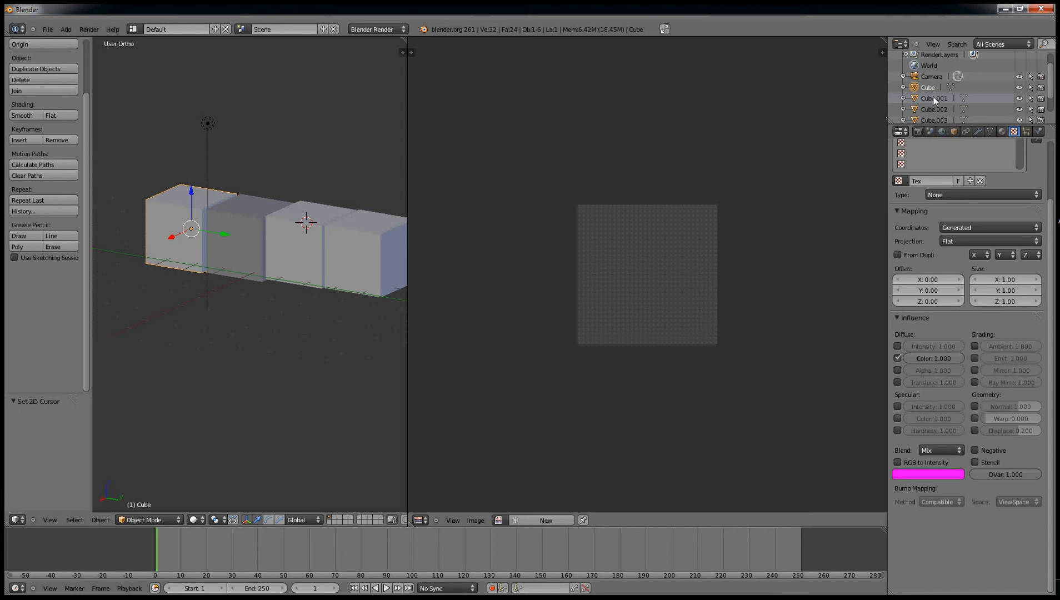
pyautogui.scroll(-2, 934, 98)
pyautogui.click(935, 80)
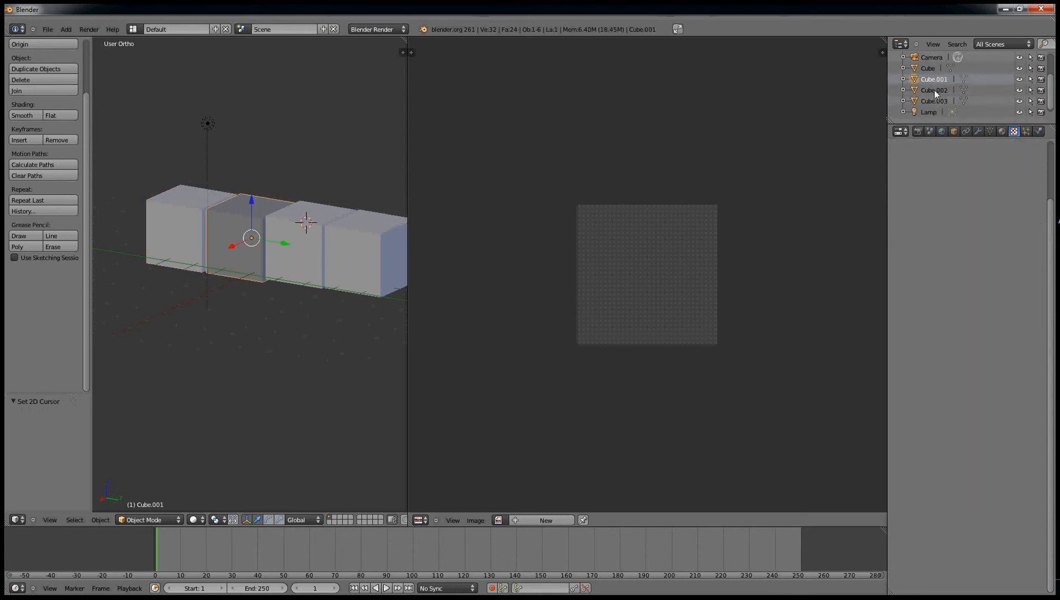
# Add a new material to the second cube, Cube.001, and create a new texture in its first texture slot
pyautogui.click(1002, 132)
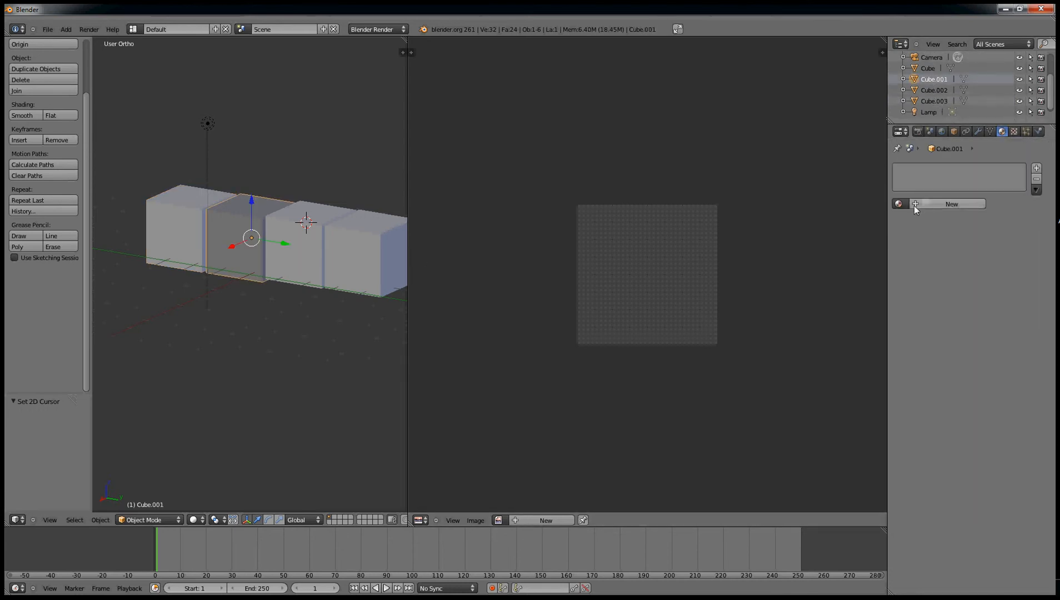
pyautogui.click(936, 205)
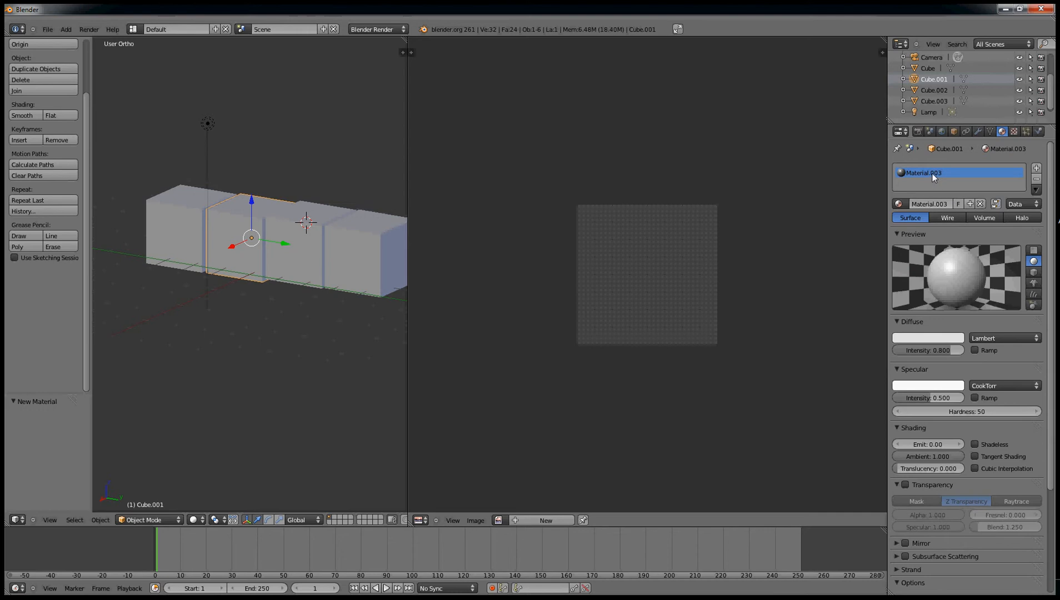
pyautogui.click(1015, 132)
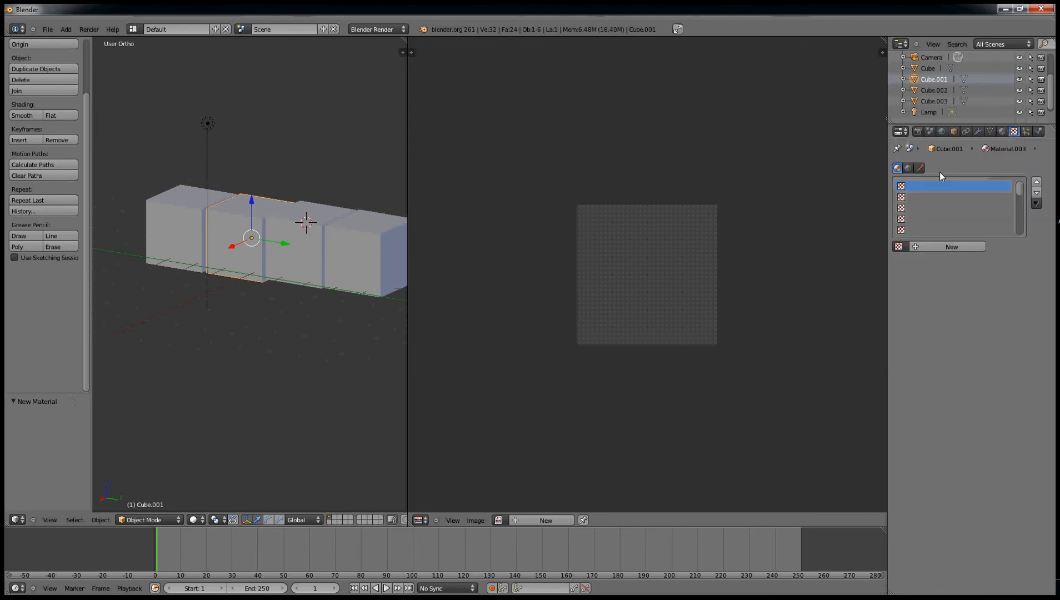
pyautogui.click(933, 246)
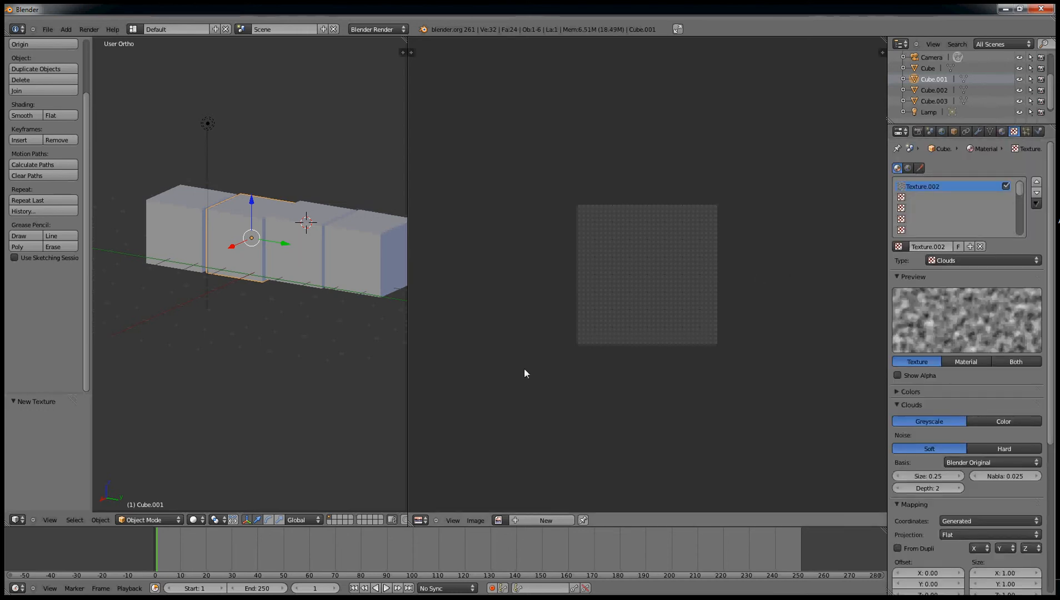
# Unwrap the second cube's mesh with Smart UV Project, using angle limit 66.00, island margin 0.00 and area weight 0.00
pyautogui.scroll(3, 78, 167)
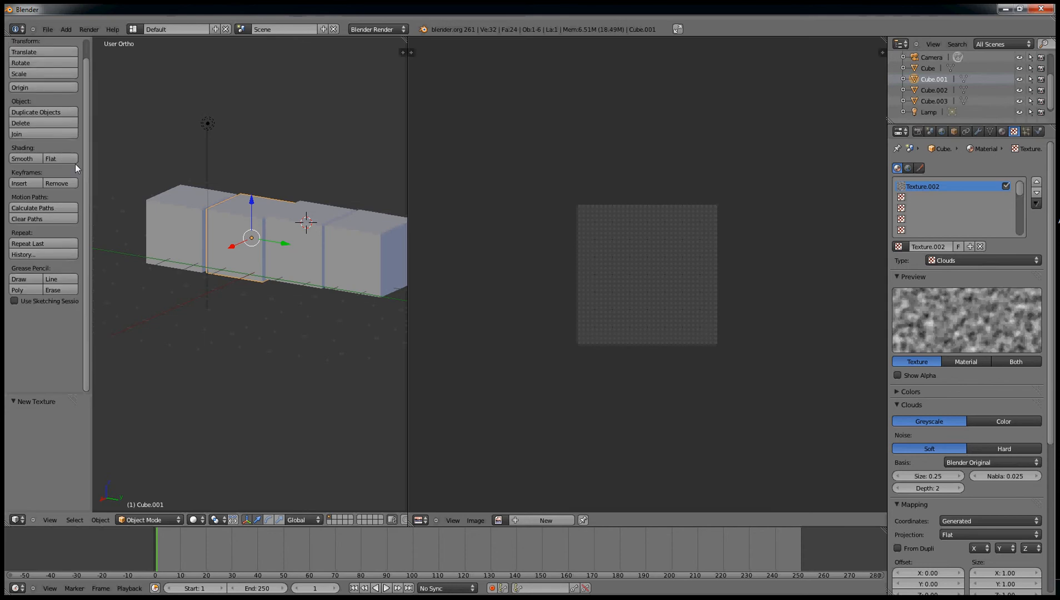
pyautogui.press('Tab')
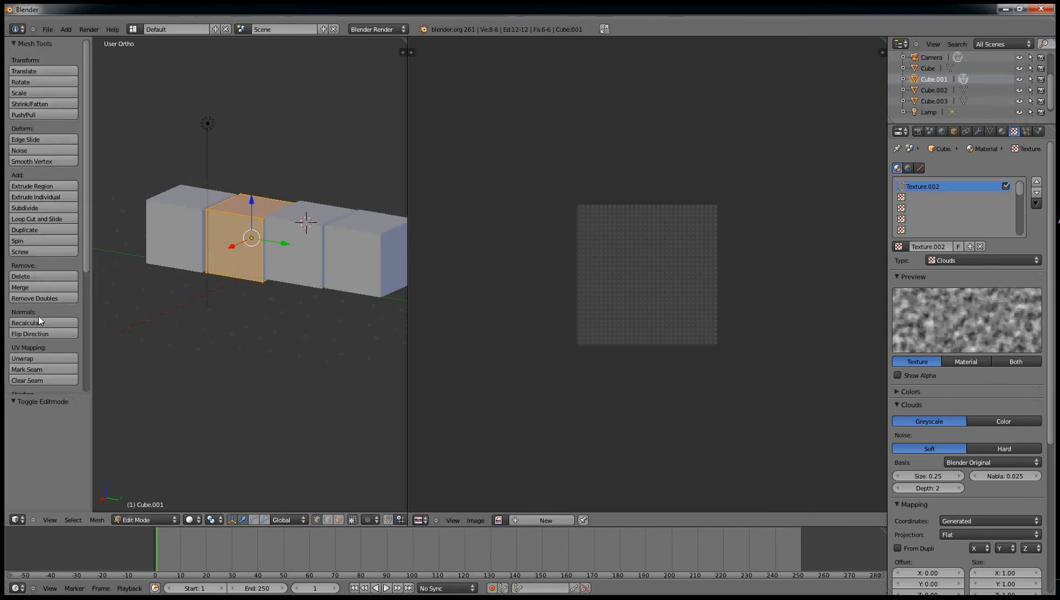
pyautogui.scroll(-3, 42, 319)
pyautogui.click(42, 294)
pyautogui.click(42, 294)
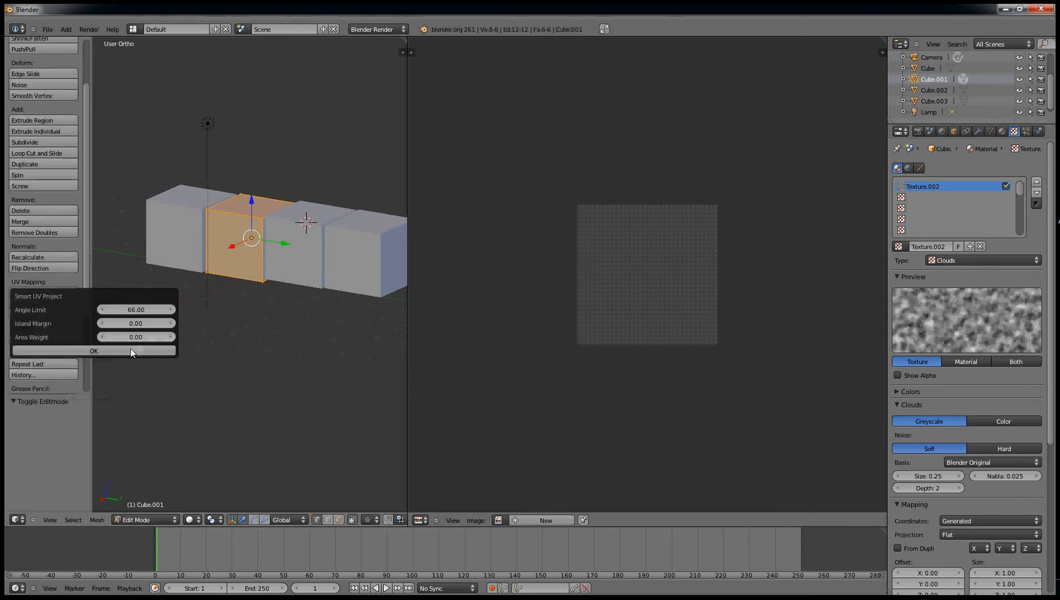
pyautogui.click(131, 350)
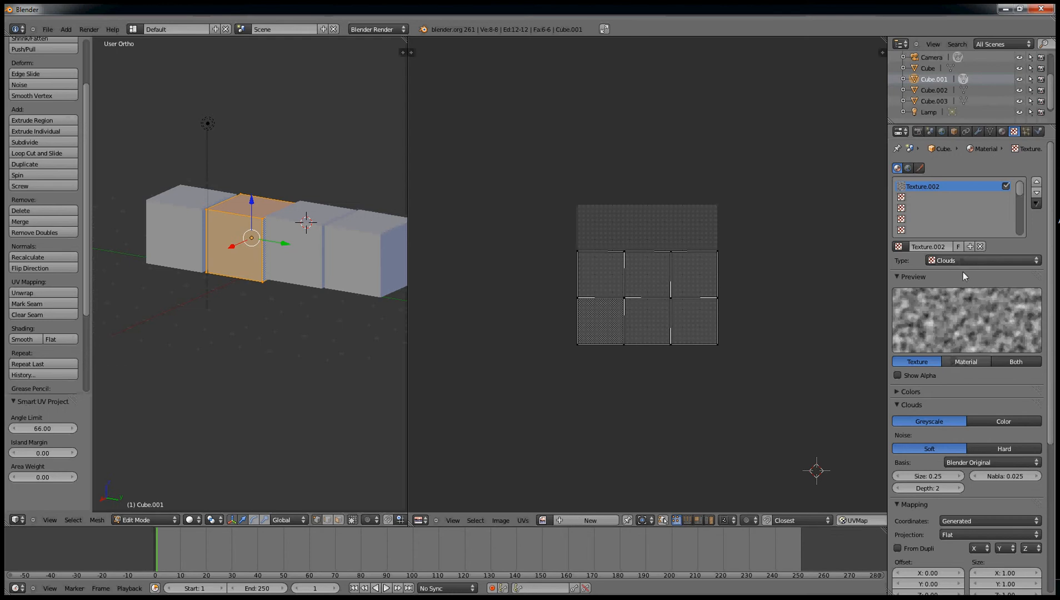
# Open dark_brown_brick_texture_tileable.jpg from the user's Pictures folder as the image behind the second cube's UV layout
pyautogui.click(567, 520)
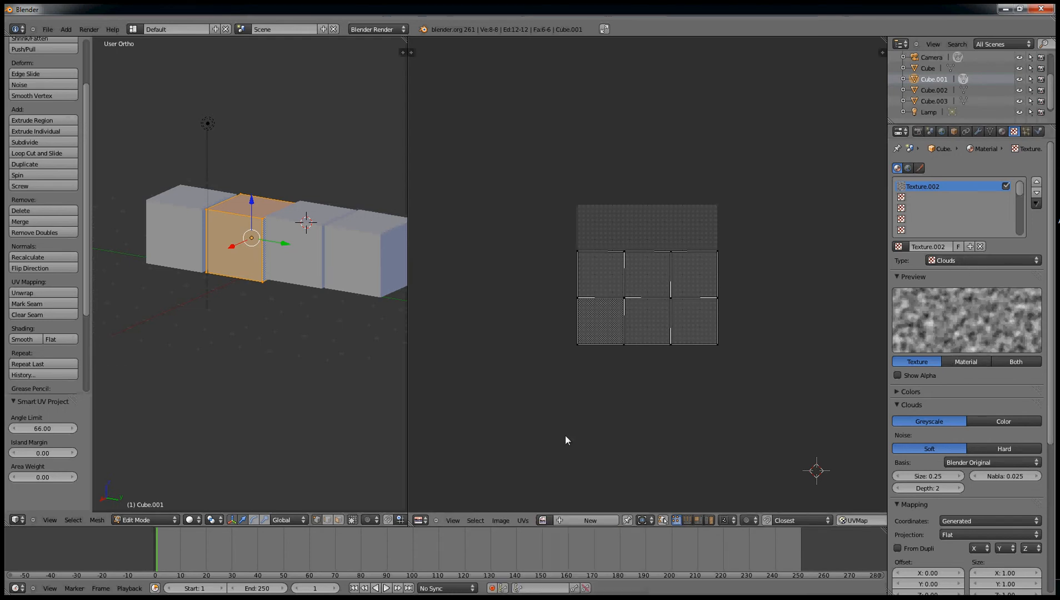
pyautogui.click(565, 440)
pyautogui.click(543, 520)
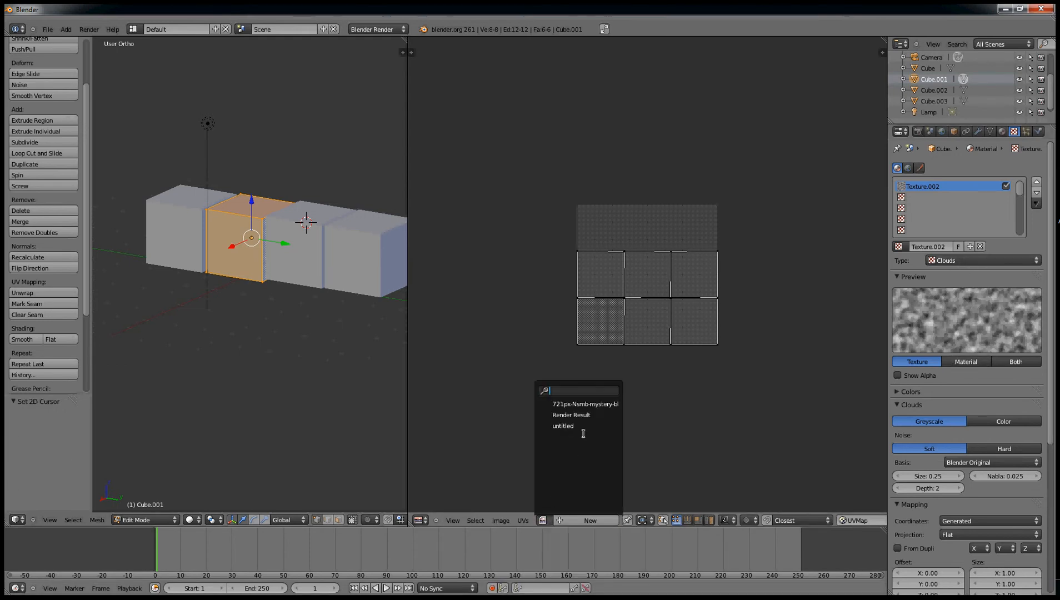
pyautogui.click(494, 519)
pyautogui.click(505, 502)
pyautogui.click(167, 221)
pyautogui.click(167, 103)
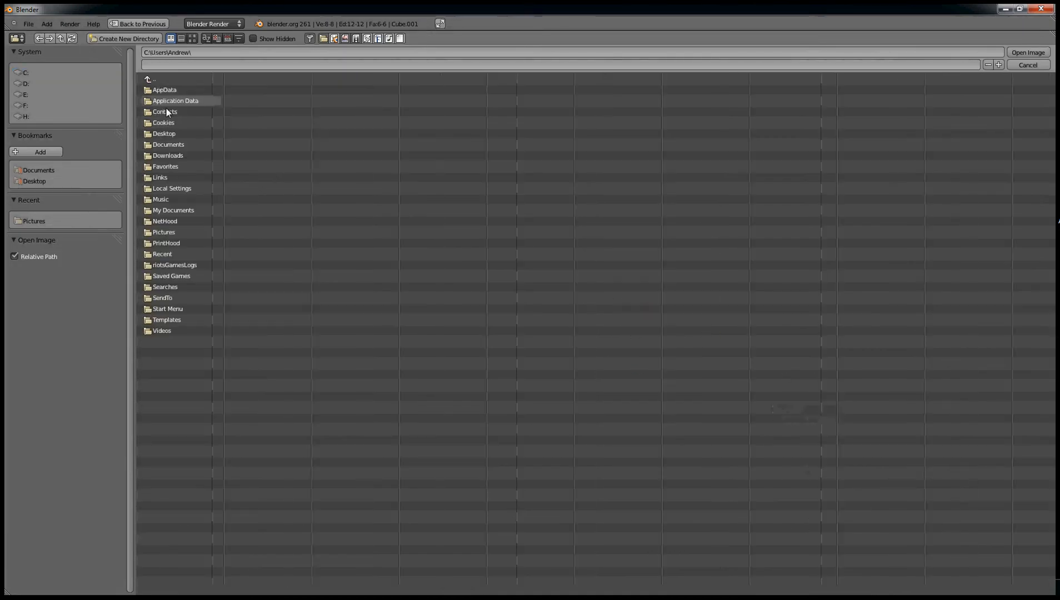
pyautogui.click(181, 233)
pyautogui.doubleClick(205, 111)
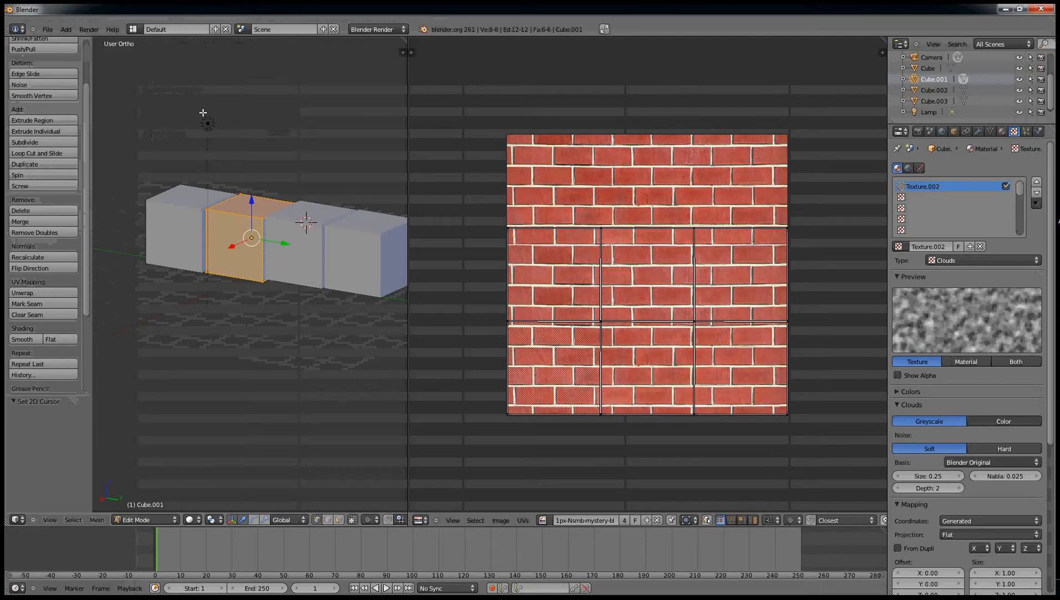
# Set the second cube's texture coordinates to UV and choose UVMap as the map
pyautogui.click(957, 520)
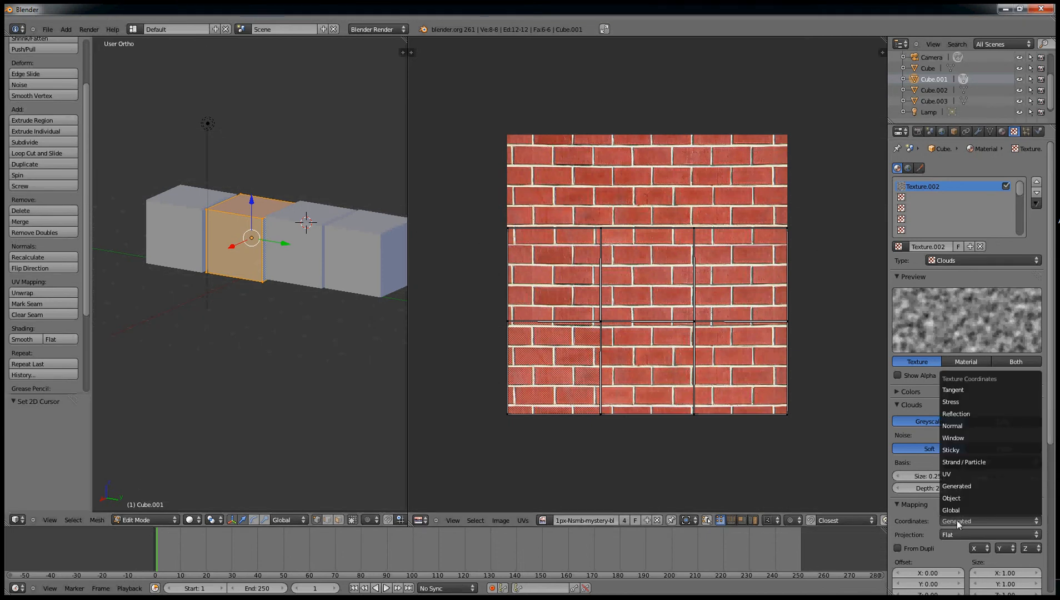
pyautogui.click(959, 527)
pyautogui.click(954, 520)
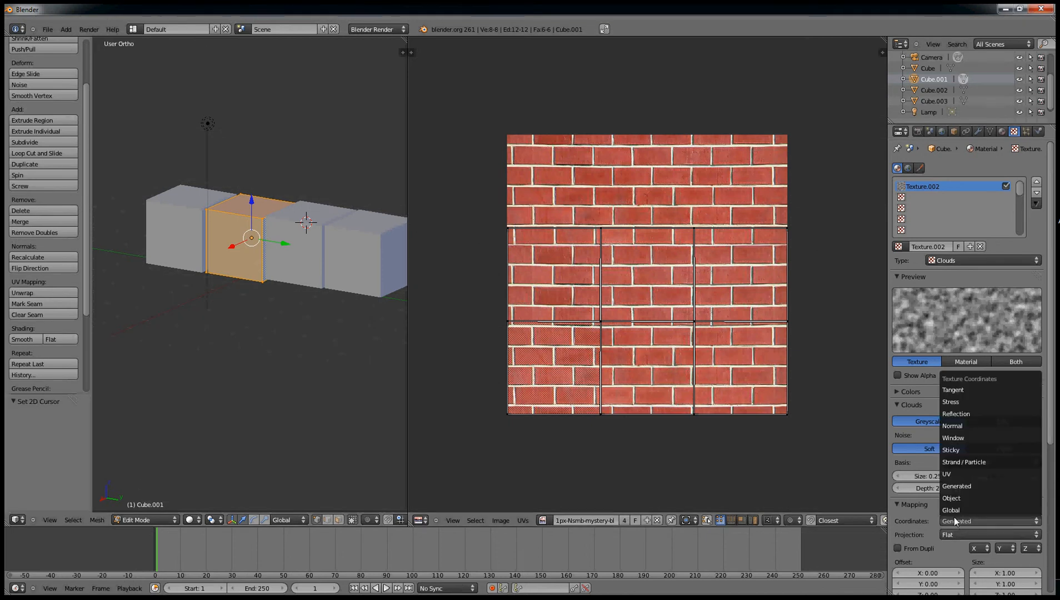
pyautogui.click(957, 473)
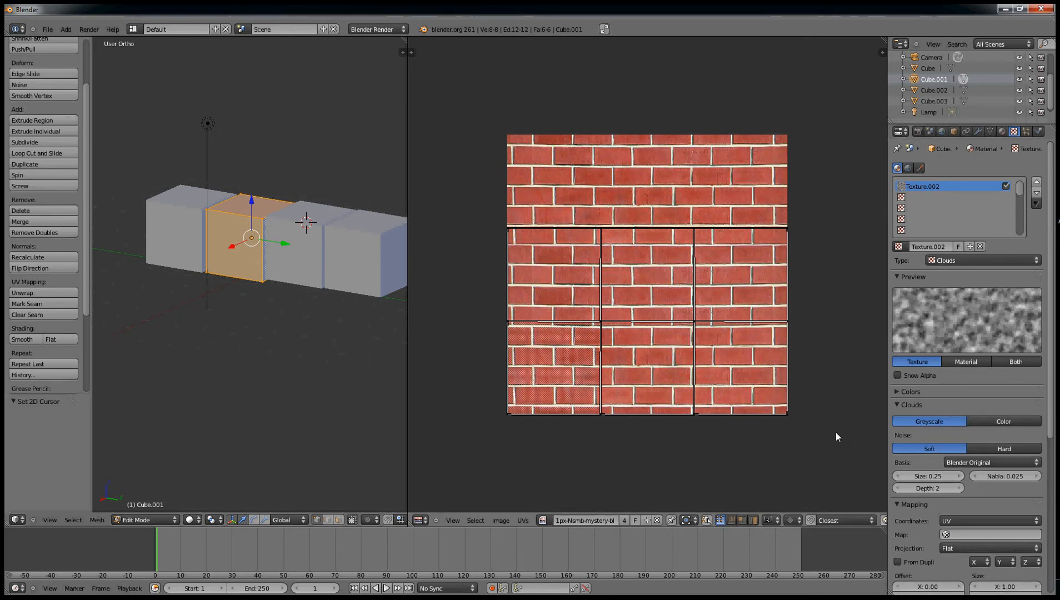
pyautogui.click(990, 535)
pyautogui.click(944, 439)
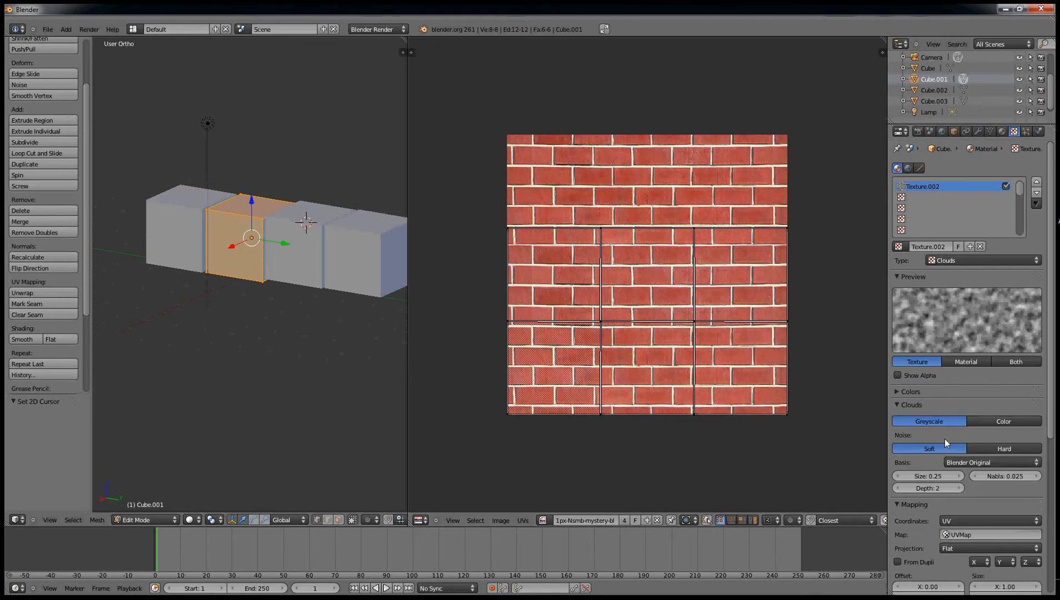
# Render the scene, review the second cube's material and texture settings, and unlink the render result
pyautogui.press('F12')
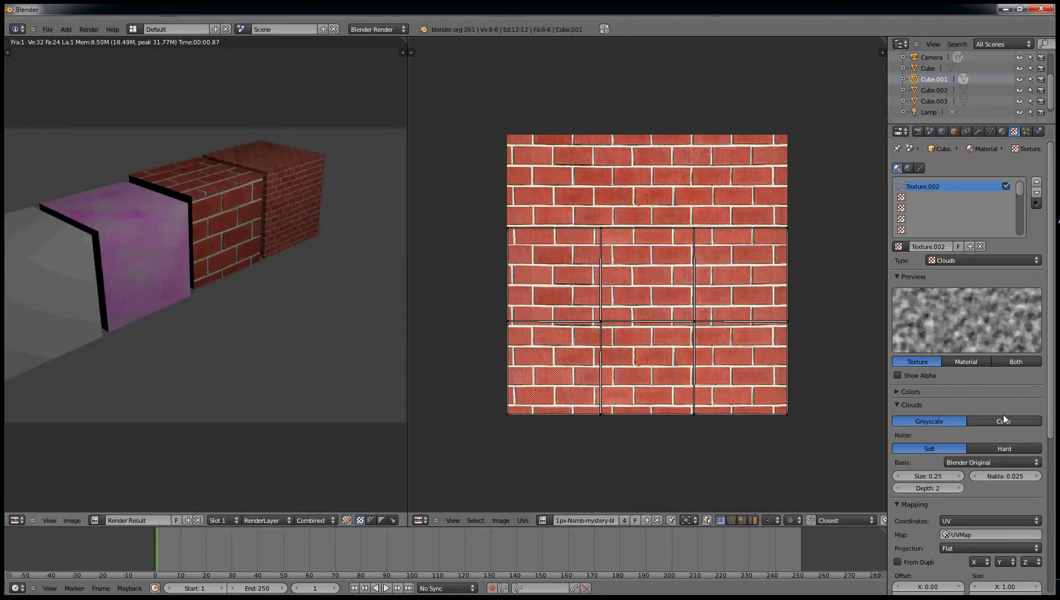
pyautogui.scroll(-5, 953, 432)
pyautogui.click(1002, 131)
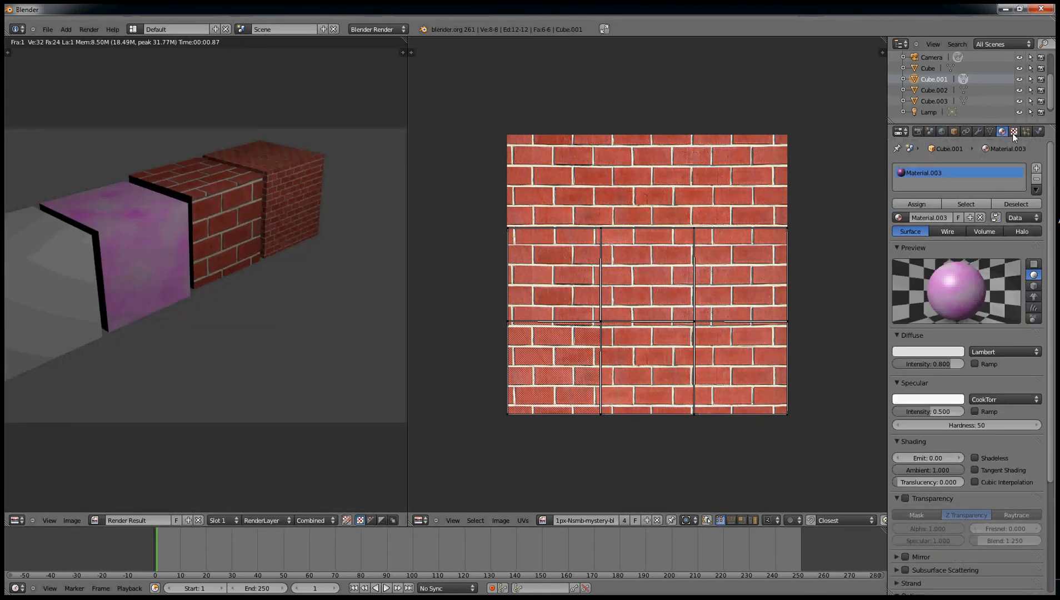
pyautogui.click(1014, 132)
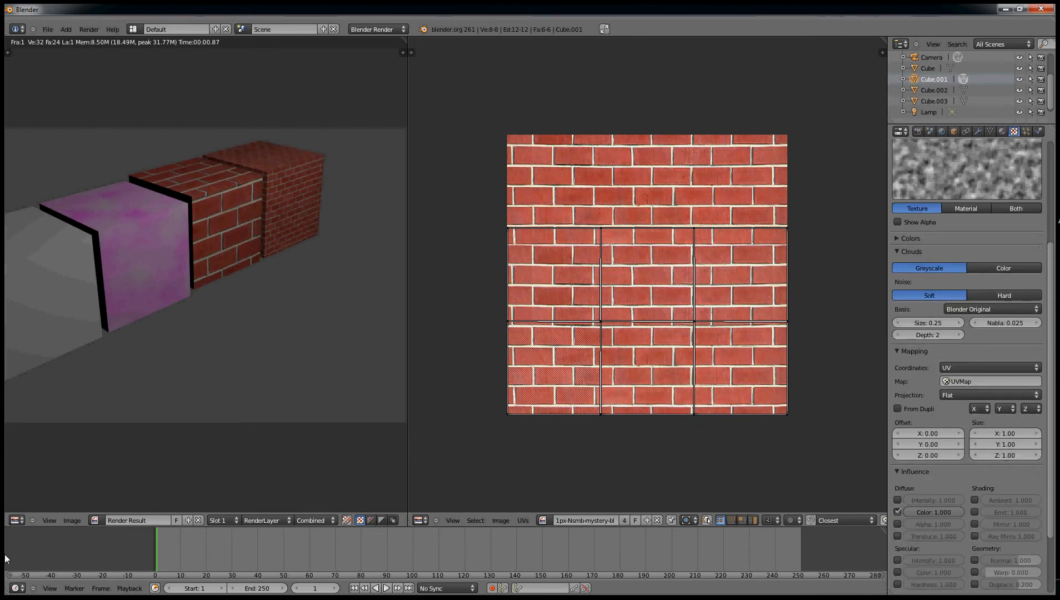
pyautogui.scroll(-3, 1027, 323)
pyautogui.scroll(-3, 1000, 334)
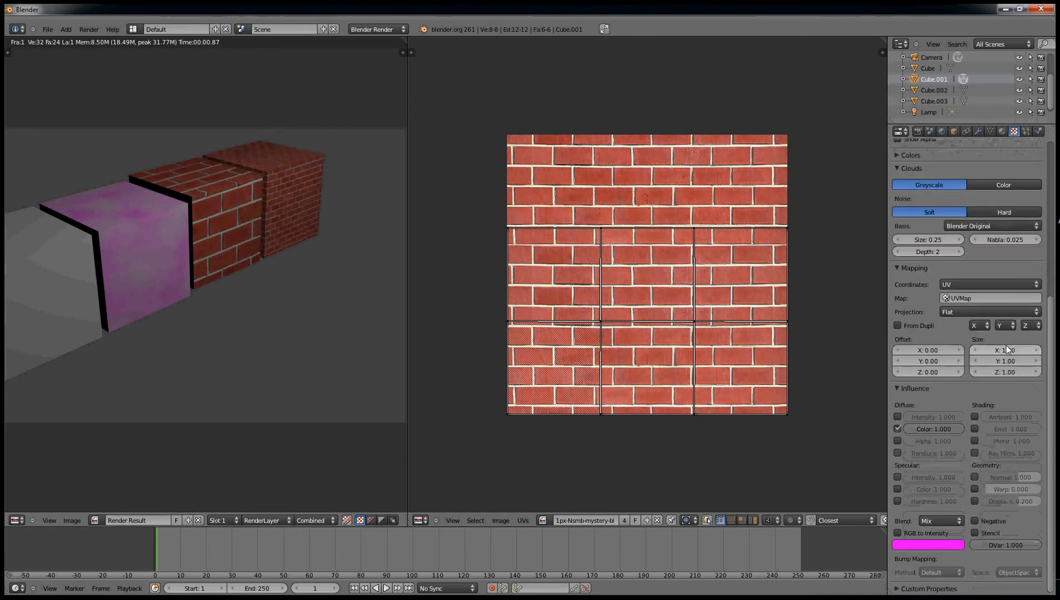
pyautogui.click(198, 521)
# Set the second cube's texture type to Image or Movie and load dark_brown_brick_texture_tileable.jpg from the user's Pictures folder
pyautogui.scroll(10, 959, 222)
pyautogui.scroll(3, 961, 219)
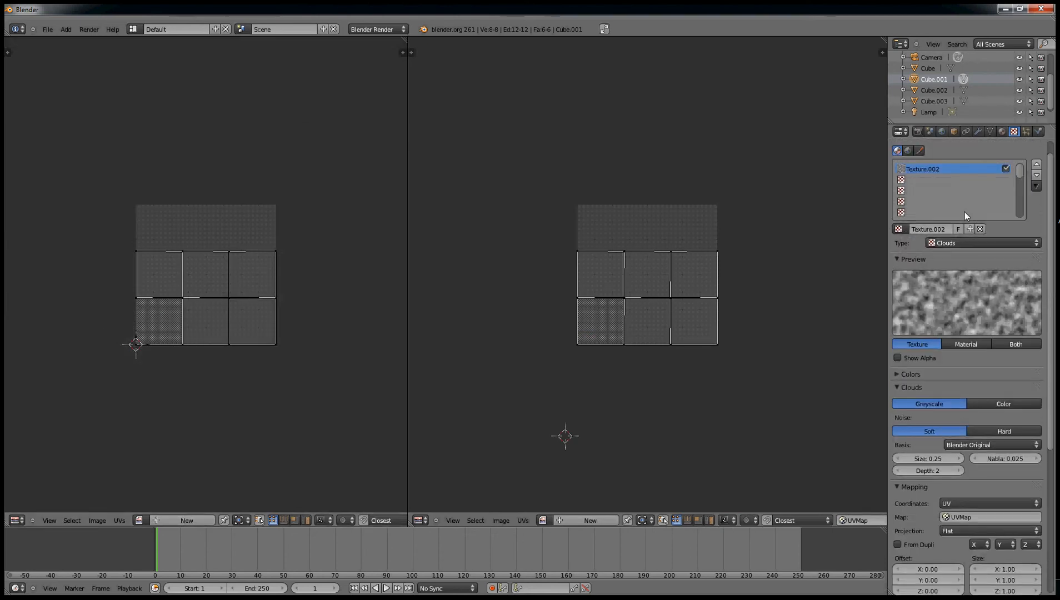
pyautogui.click(962, 243)
pyautogui.click(952, 172)
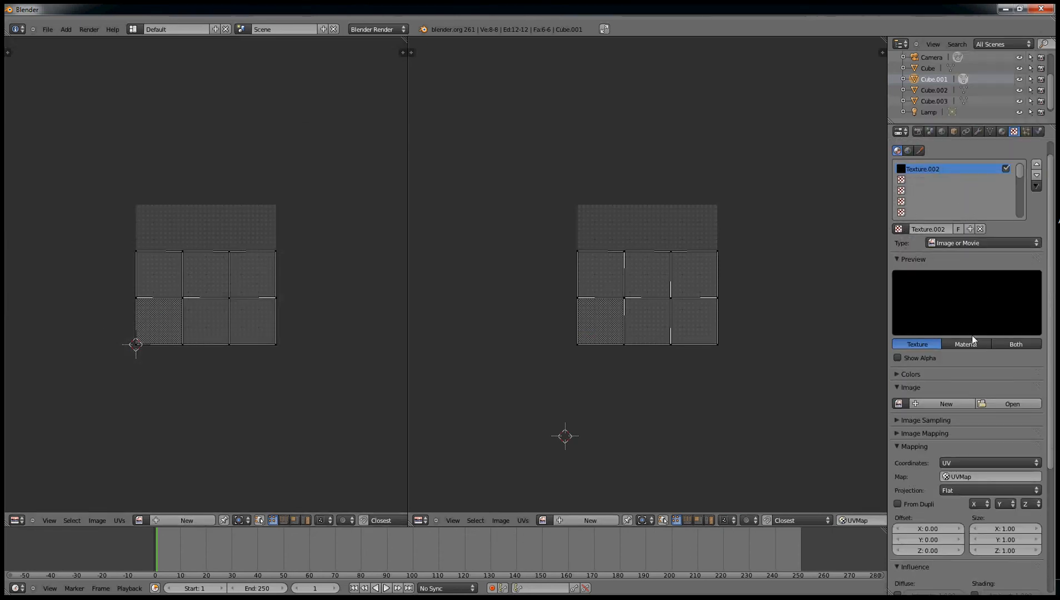
pyautogui.click(1006, 402)
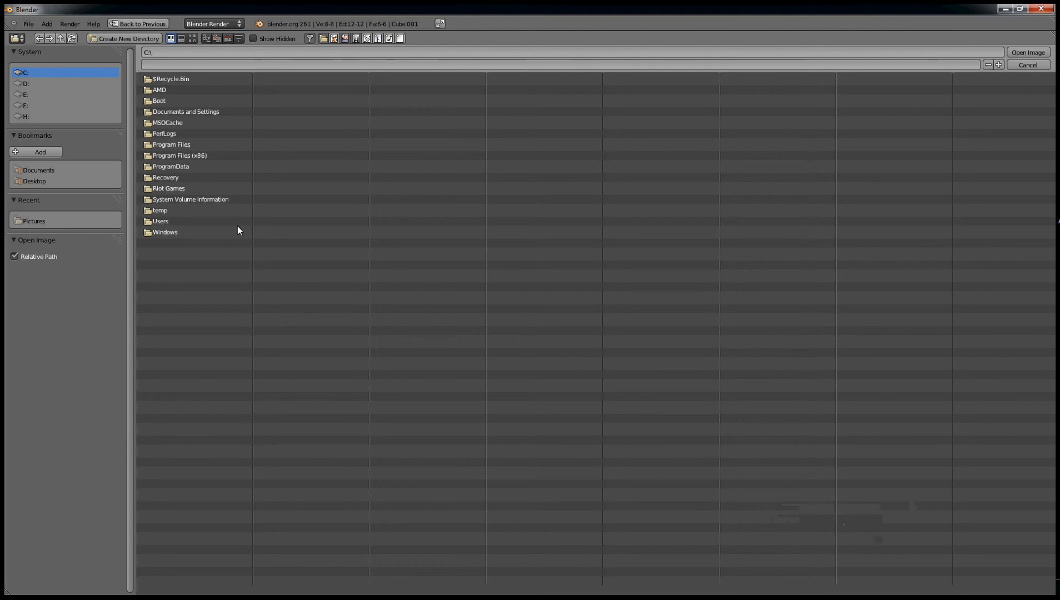
pyautogui.click(198, 222)
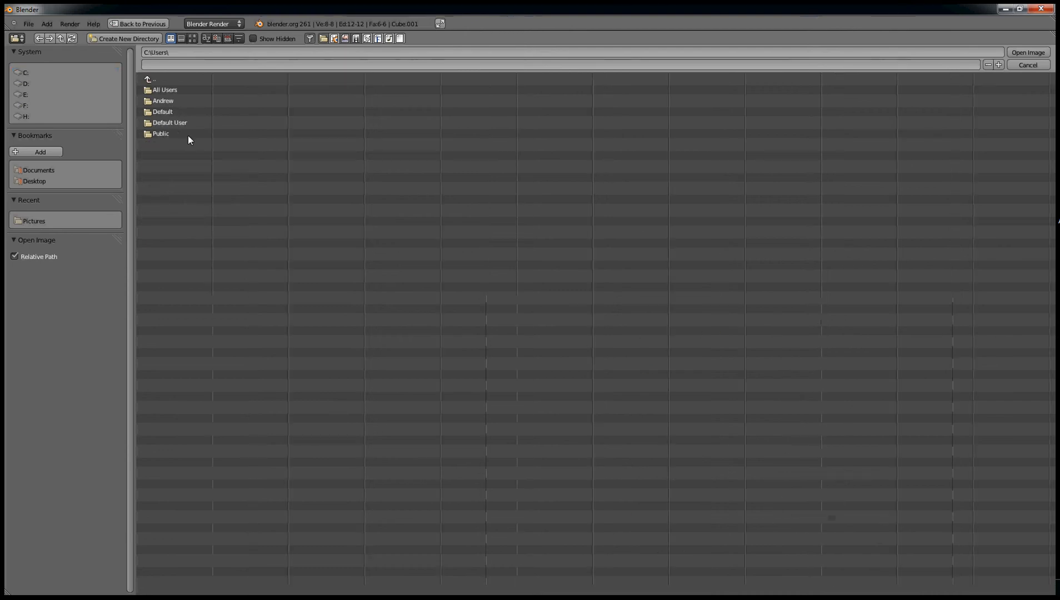
pyautogui.click(172, 102)
pyautogui.click(174, 233)
pyautogui.doubleClick(182, 115)
# Render the scene, unlink the render result, and return the area beside the UV editor to the 3D View
pyautogui.press('F12')
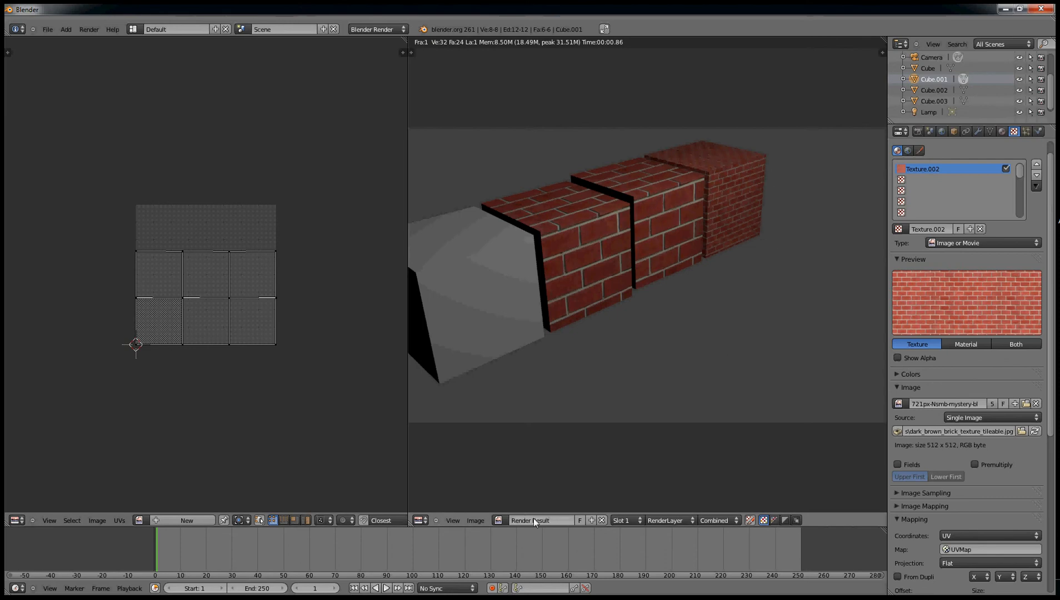
pyautogui.click(602, 520)
pyautogui.click(936, 102)
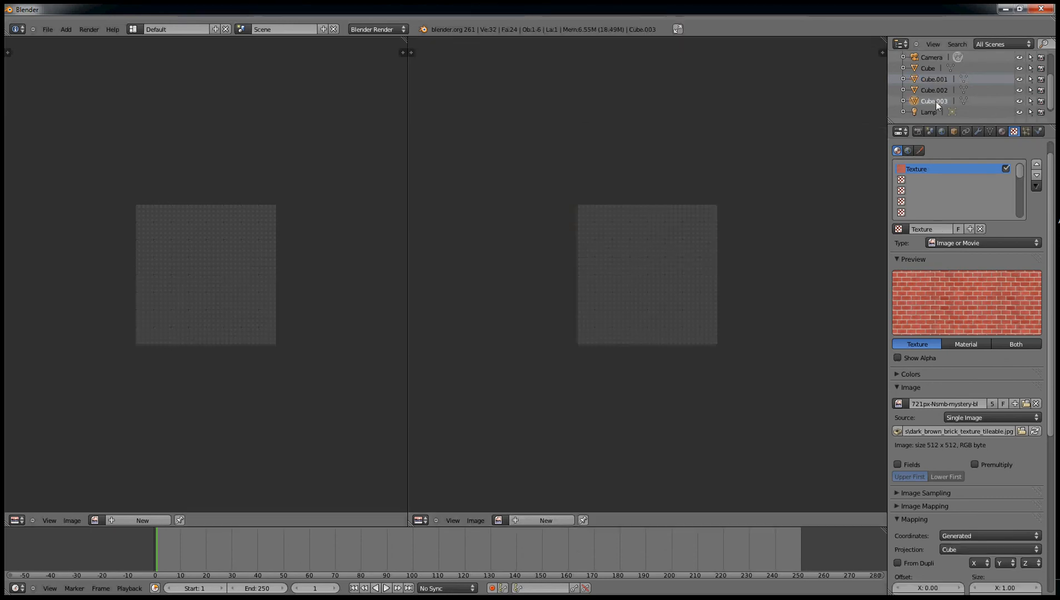
pyautogui.click(11, 521)
pyautogui.click(19, 509)
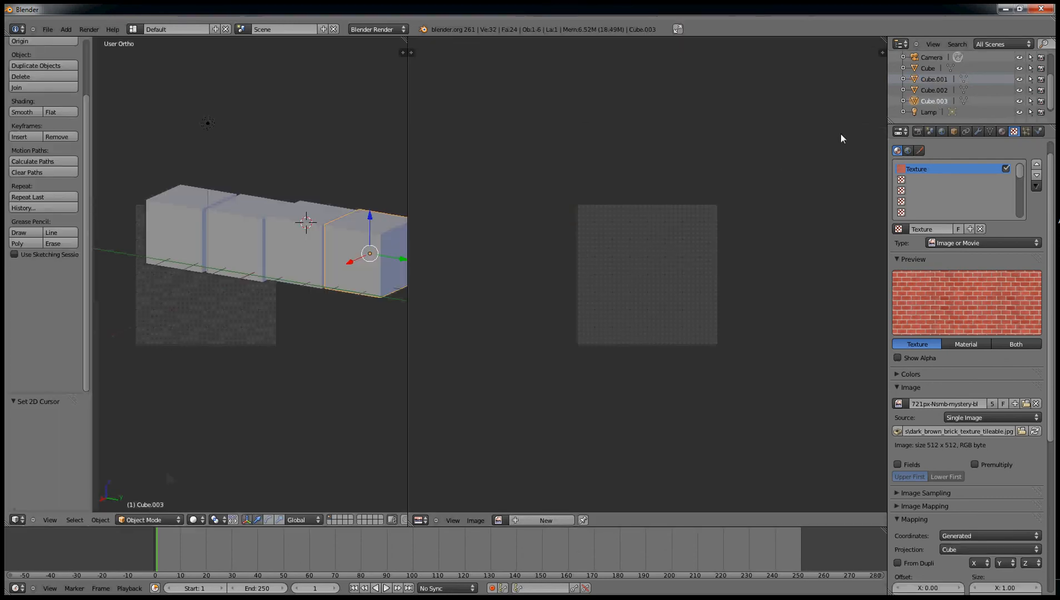
pyautogui.click(942, 79)
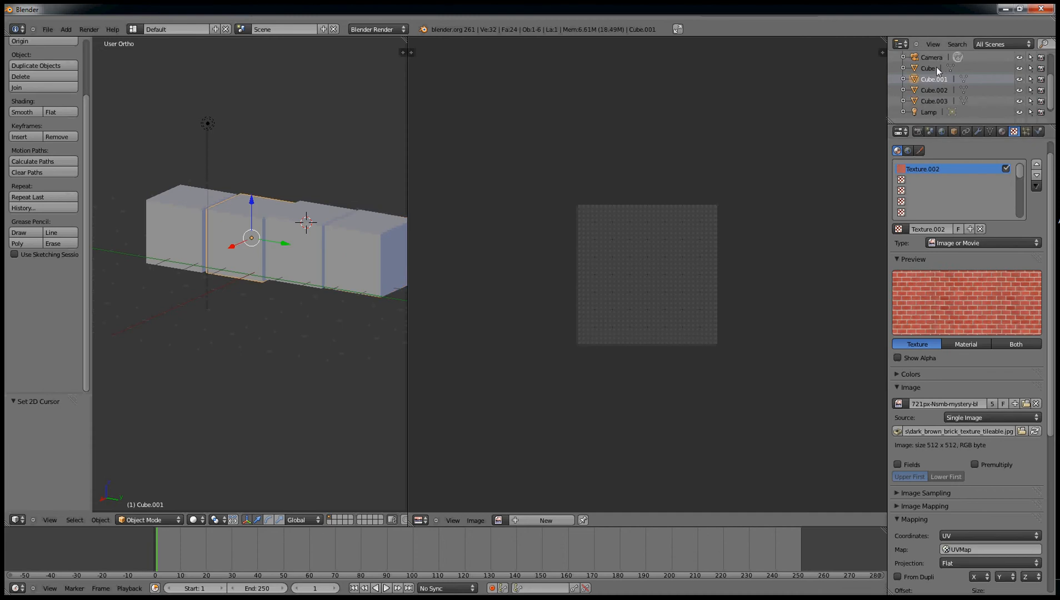
# Disable the first cube's existing Tex texture and create a new texture in the second slot of its material
pyautogui.click(929, 68)
pyautogui.click(1002, 131)
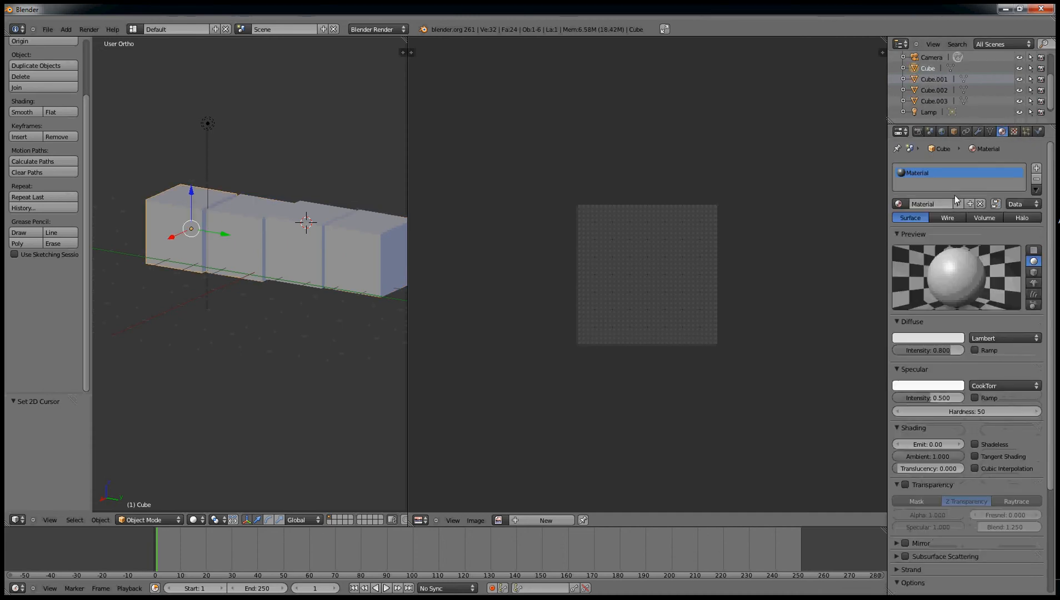
pyautogui.click(1014, 131)
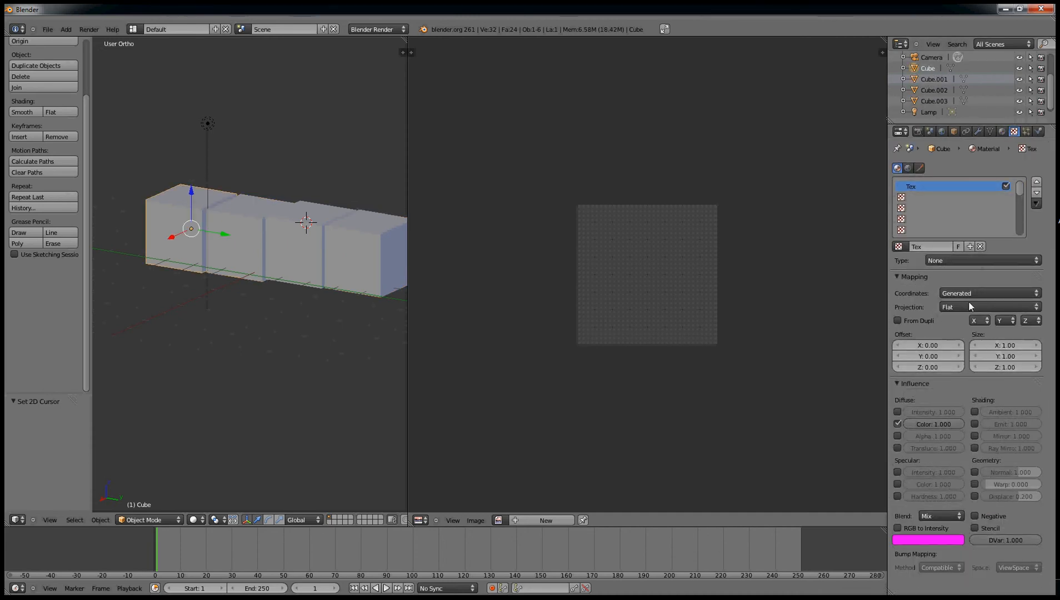
pyautogui.click(1006, 187)
pyautogui.click(939, 197)
pyautogui.click(941, 248)
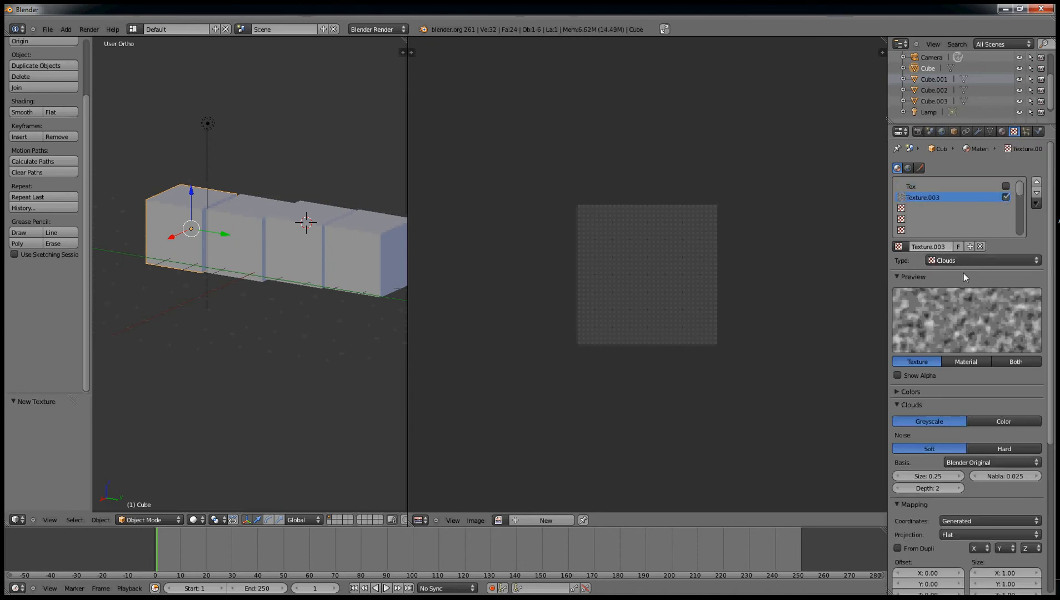
# Set the new texture's type to Image or Movie and load super mario bros. question mark box.png from the user's Pictures folder
pyautogui.click(960, 261)
pyautogui.click(984, 190)
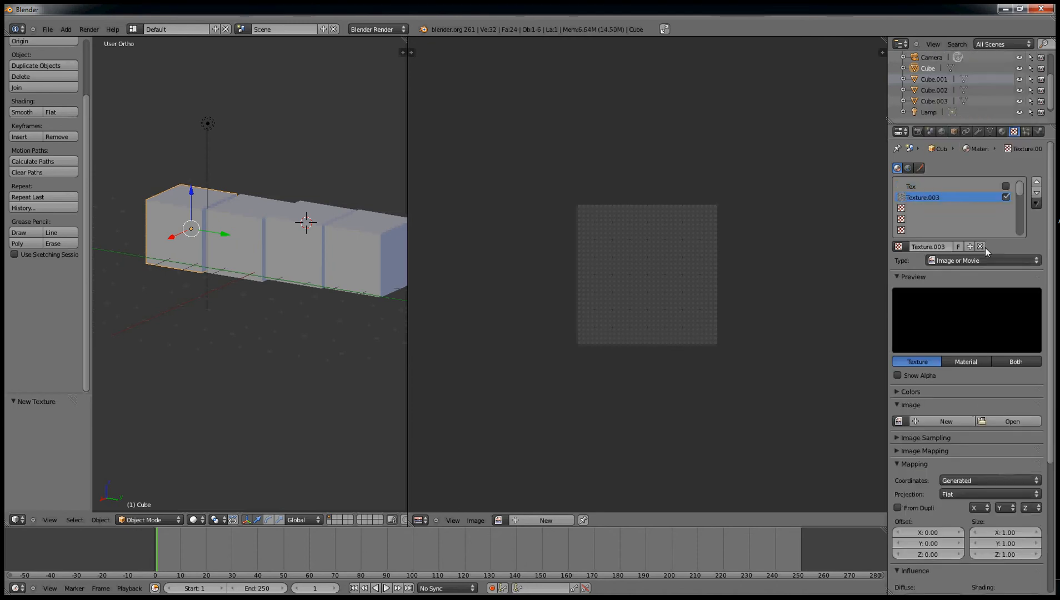
pyautogui.click(1007, 422)
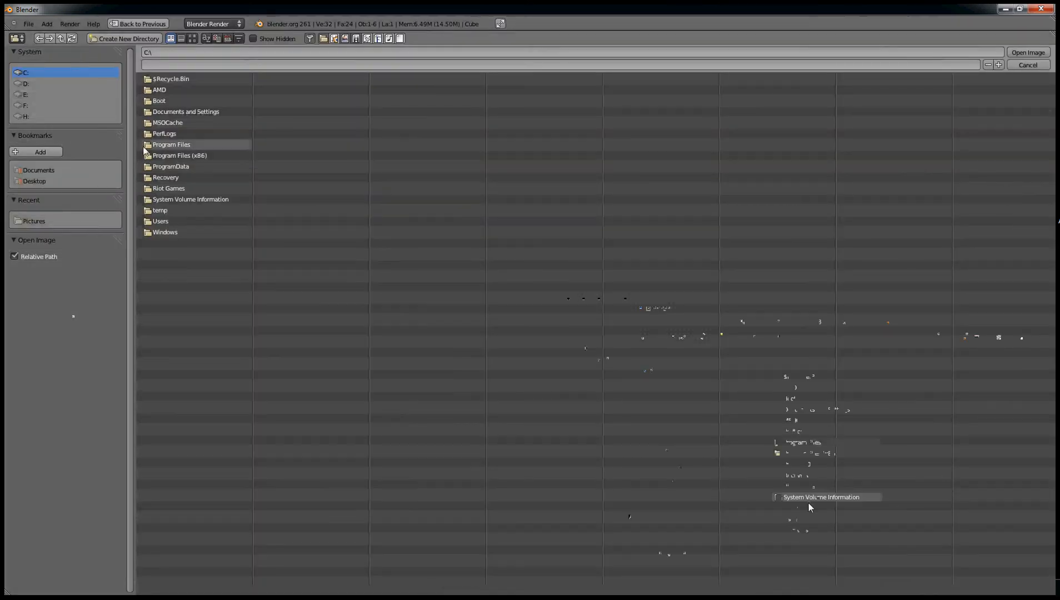
pyautogui.click(167, 221)
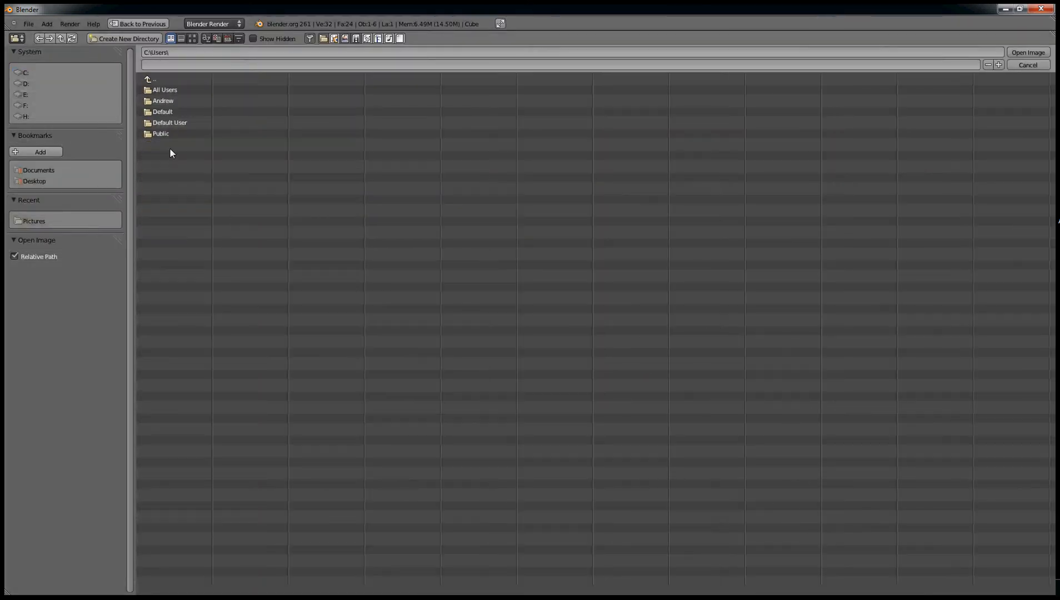
pyautogui.click(172, 102)
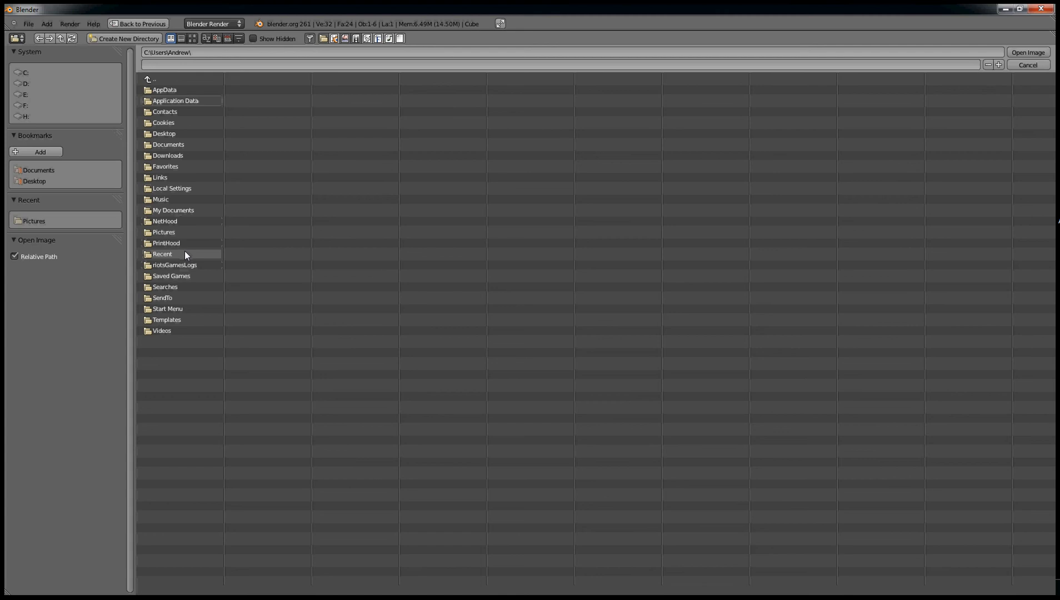
pyautogui.click(180, 232)
pyautogui.doubleClick(201, 121)
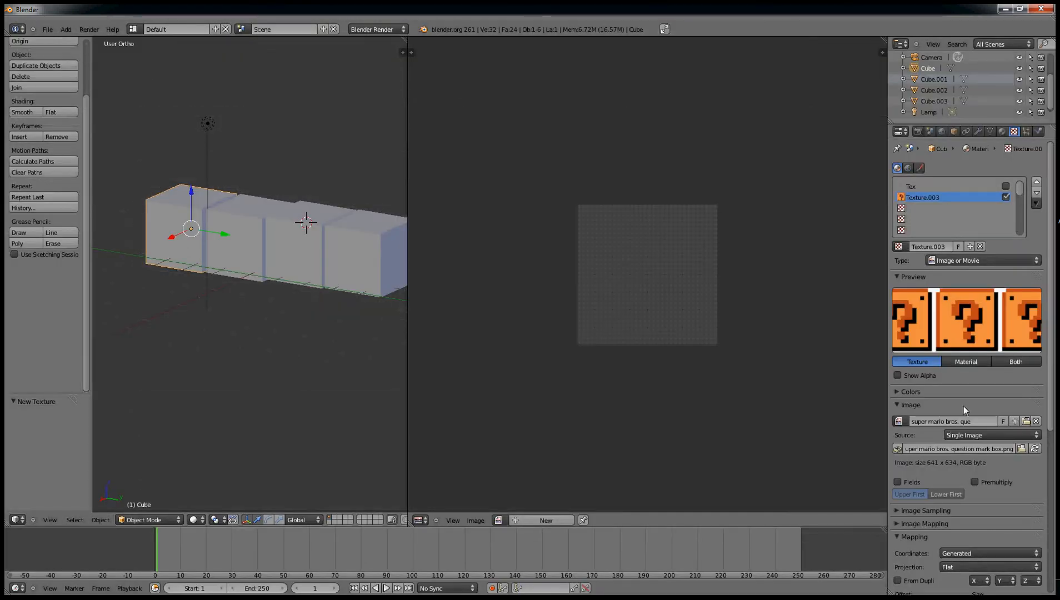
# Render the scene to check the question-block texture on the first cube with Flat projection
pyautogui.scroll(-5, 971, 452)
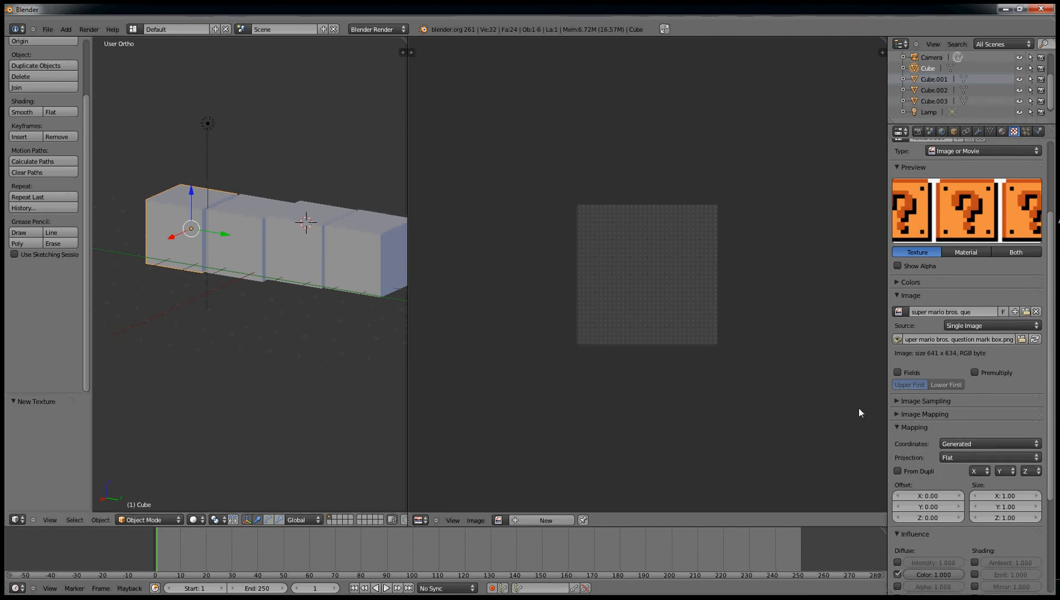
pyautogui.click(967, 457)
pyautogui.press('F12')
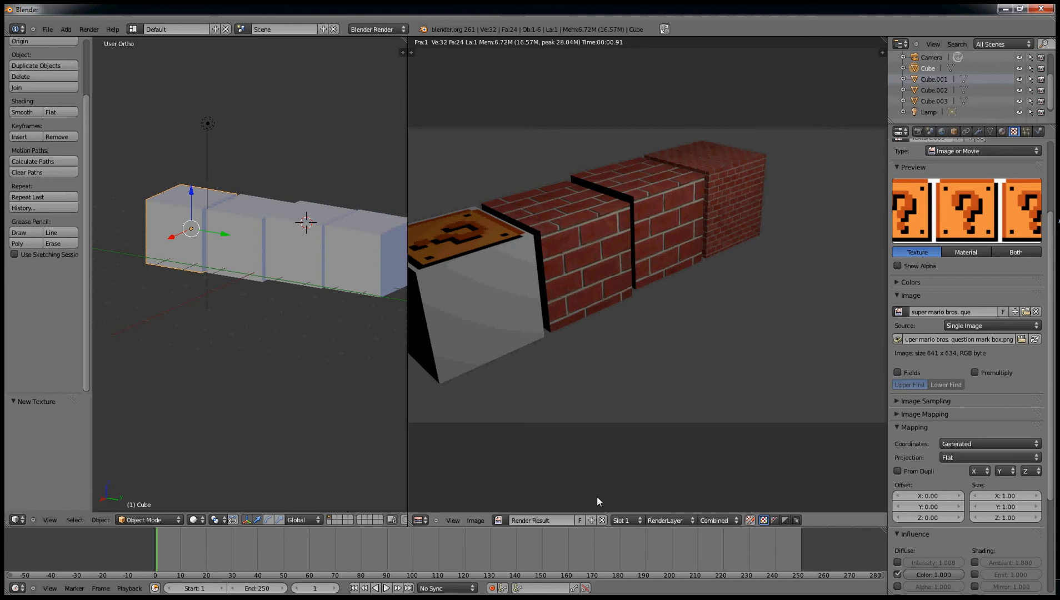
# Set the question-block texture's projection to Cube, then render the scene and unlink the render result
pyautogui.click(962, 458)
pyautogui.click(968, 436)
pyautogui.press('F12')
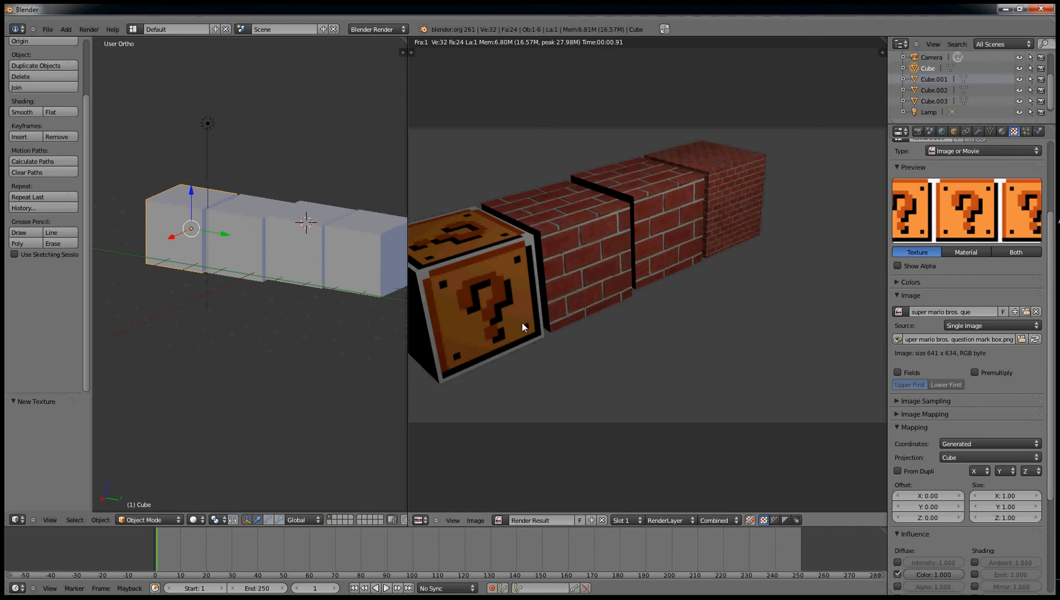
pyautogui.click(602, 521)
# Unwrap the whole mesh of Cube.003 with Smart UV Project, using an angle limit of 66
pyautogui.rightClick(375, 240)
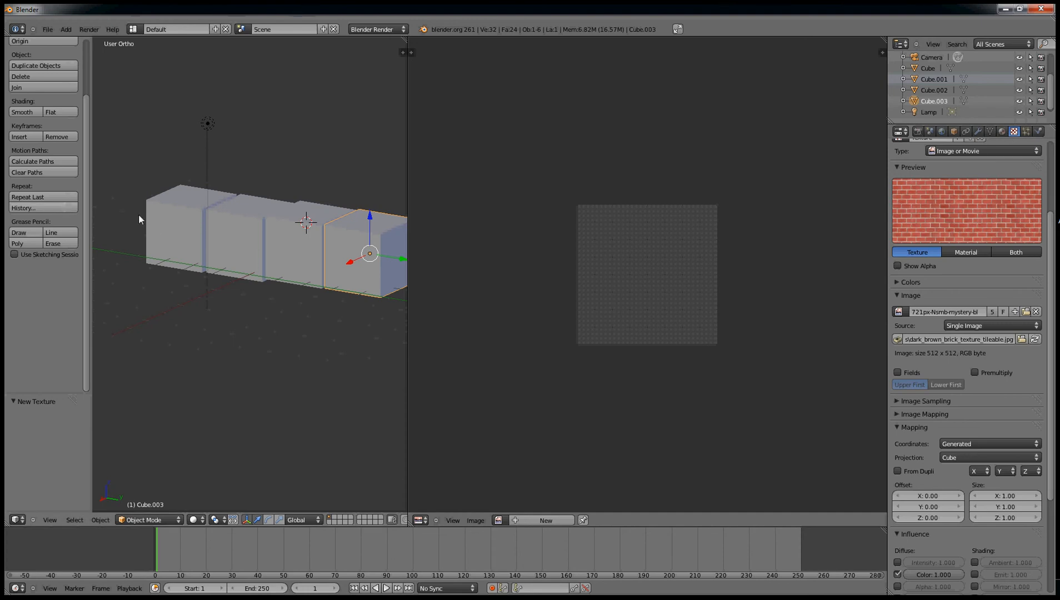
pyautogui.press('Tab')
pyautogui.click(56, 291)
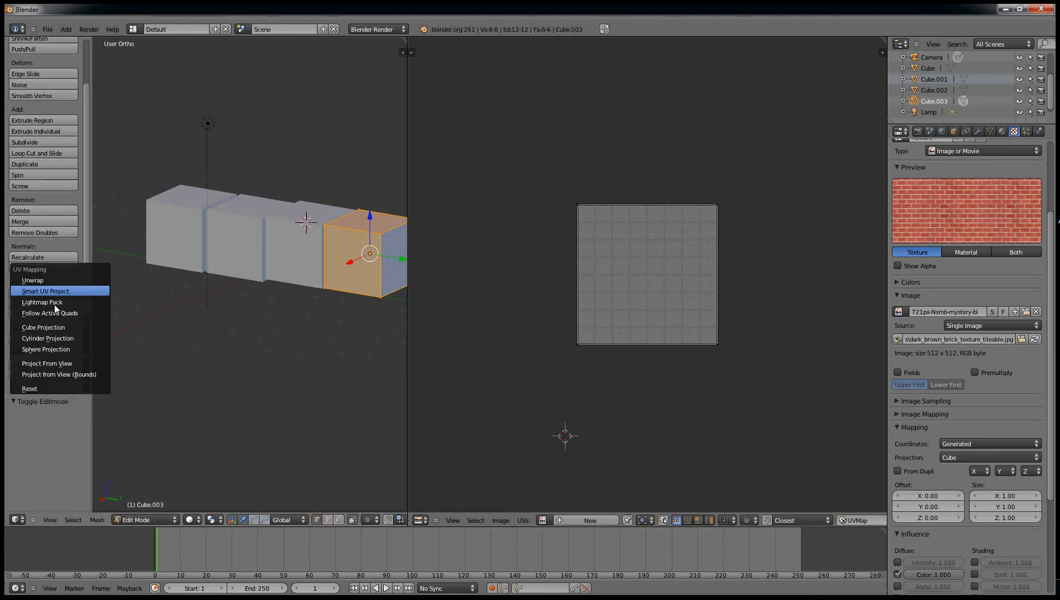
pyautogui.click(51, 290)
pyautogui.click(100, 345)
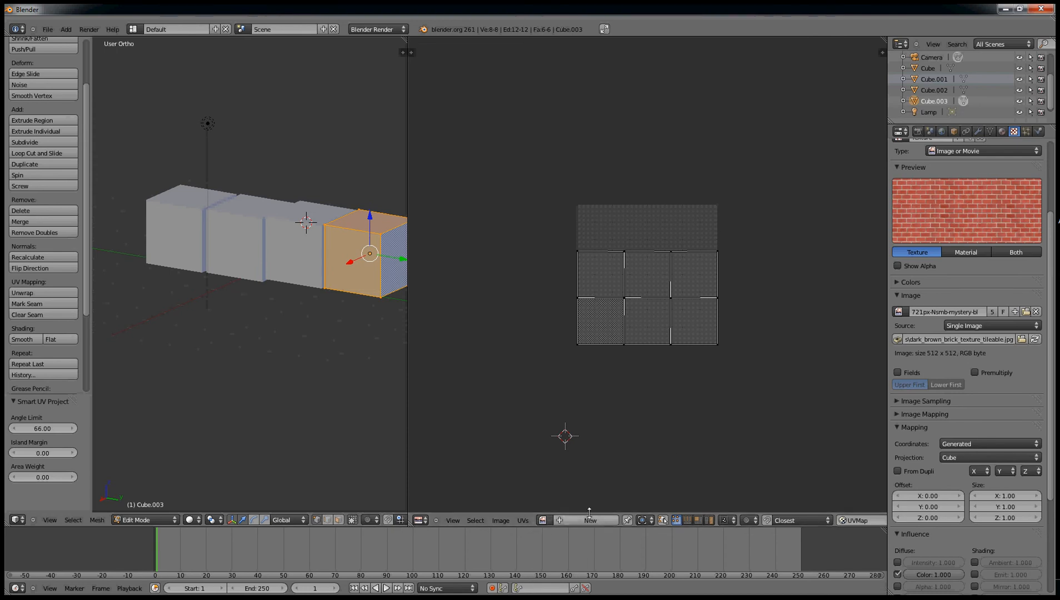
# Set Cube.003's texture coordinates to UV and open dark_brown_brick_texture_tileable.jpg from the user's Pictures folder in the UV editor
pyautogui.click(987, 444)
pyautogui.click(962, 398)
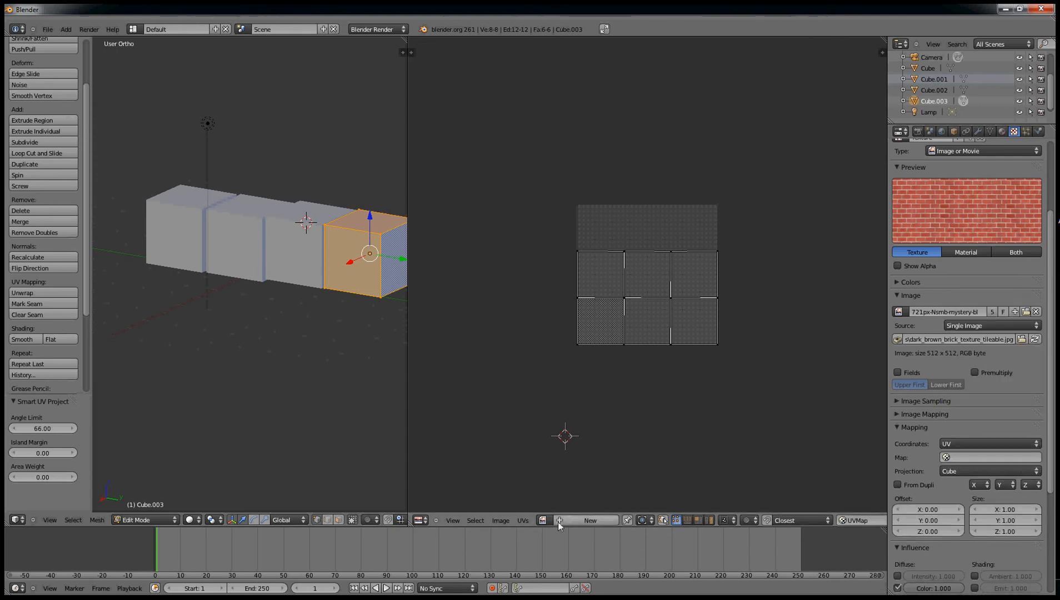
pyautogui.click(543, 520)
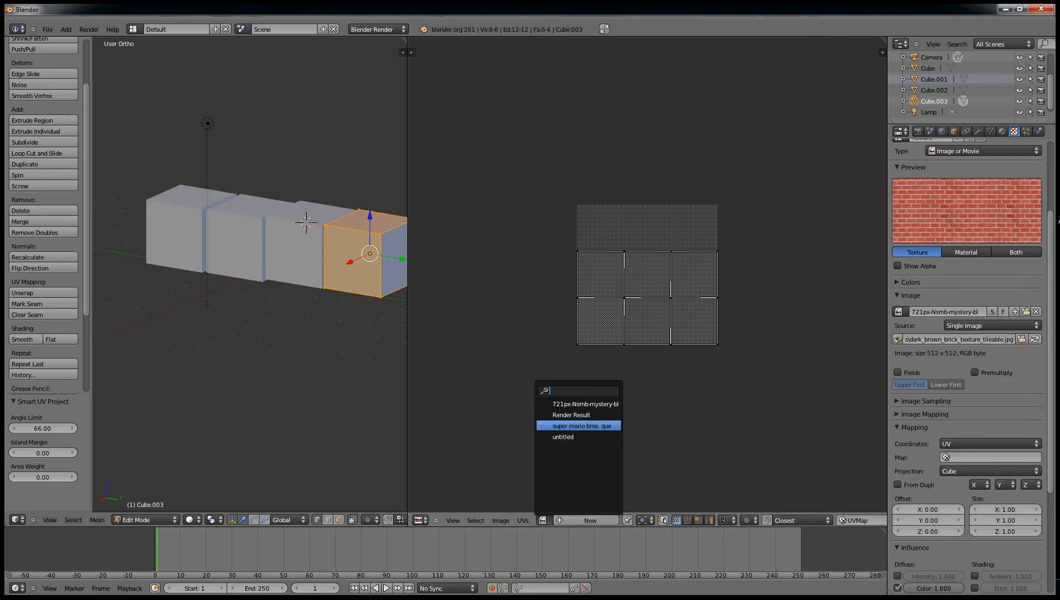
pyautogui.click(501, 521)
pyautogui.click(507, 502)
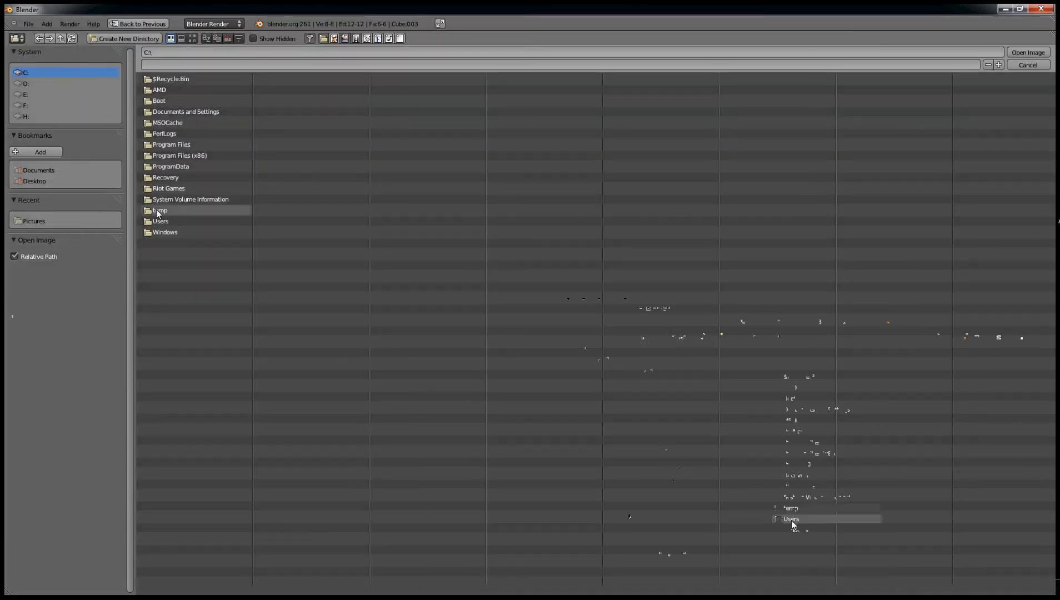
pyautogui.click(167, 221)
pyautogui.click(170, 103)
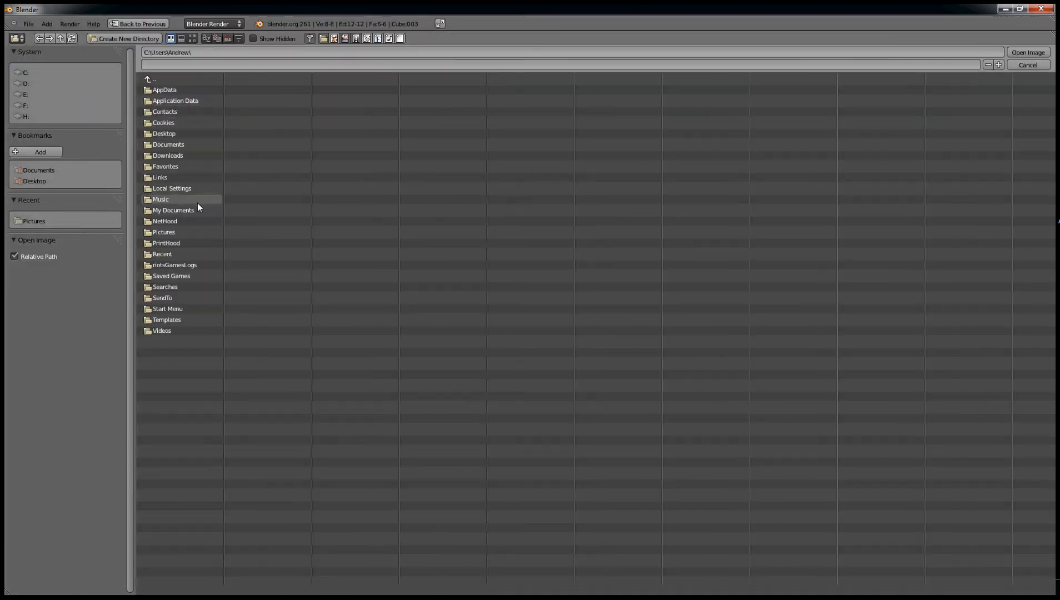
pyautogui.click(180, 233)
pyautogui.doubleClick(202, 112)
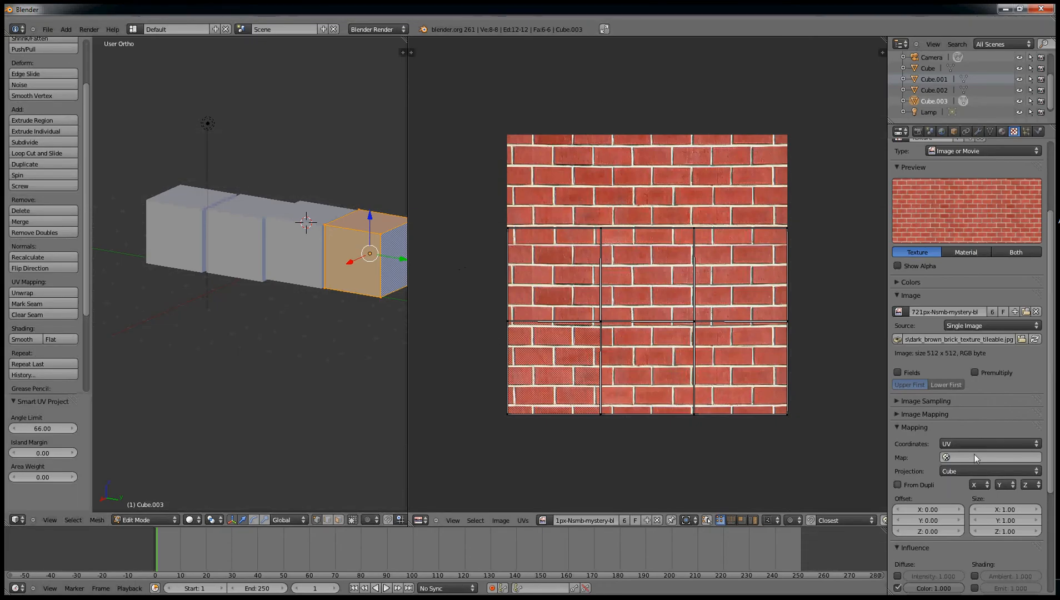
# Assign UVMap as the brick texture's map and set its projection to Flat
pyautogui.click(956, 456)
pyautogui.click(959, 477)
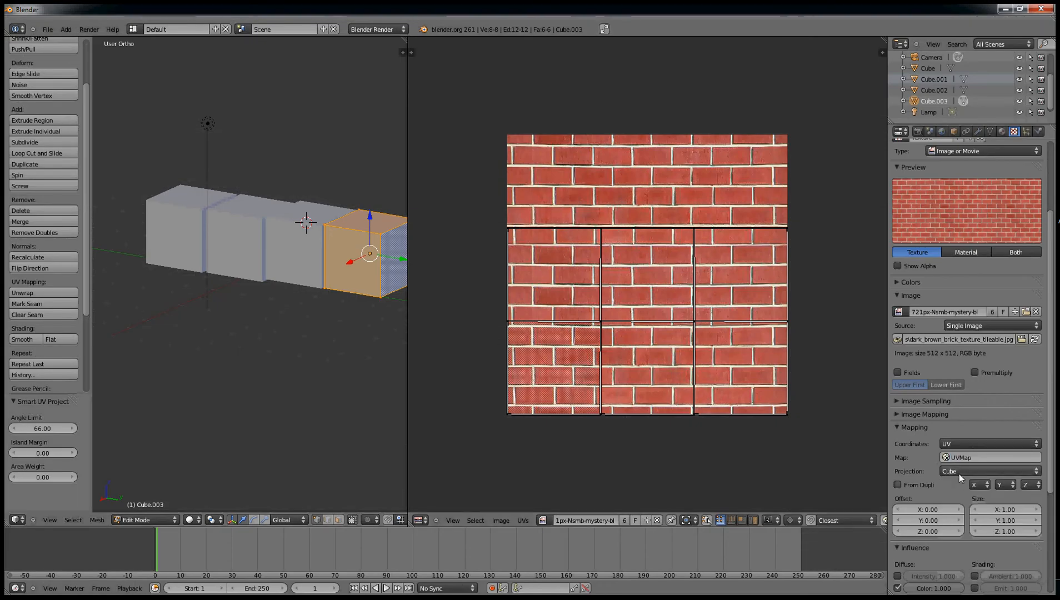
pyautogui.click(959, 474)
pyautogui.click(961, 459)
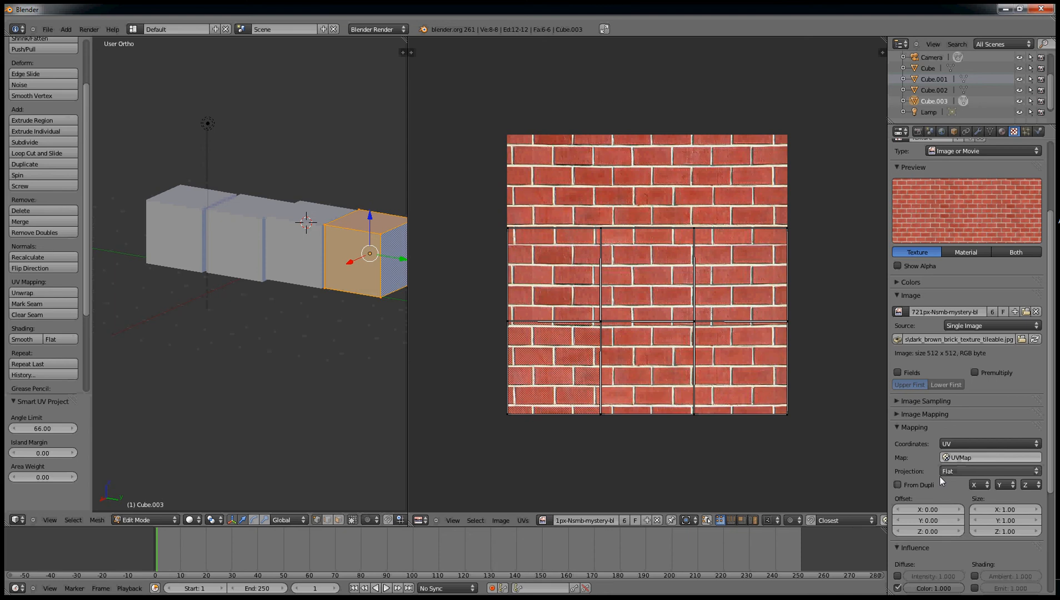
# Render the scene, unlink the render result, and return the area beside the UV editor to the 3D View
pyautogui.press('F12')
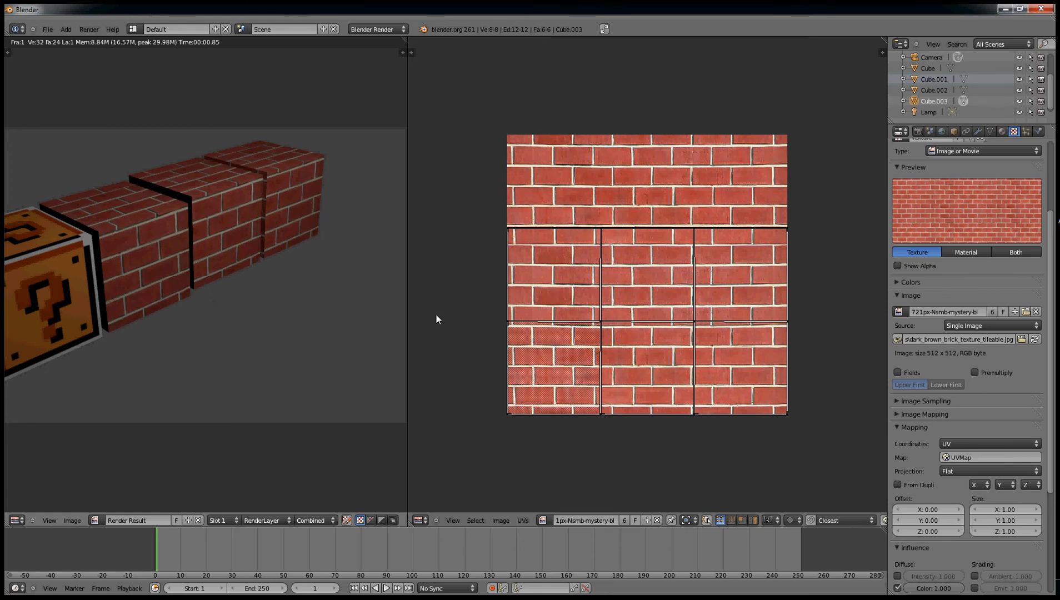
pyautogui.click(199, 520)
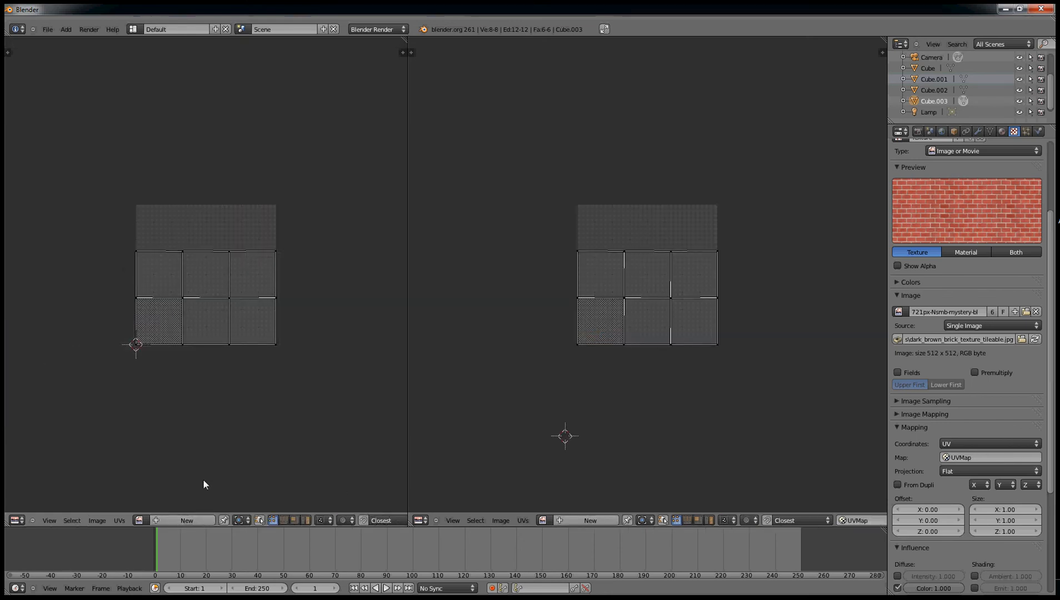
pyautogui.click(17, 520)
pyautogui.click(25, 506)
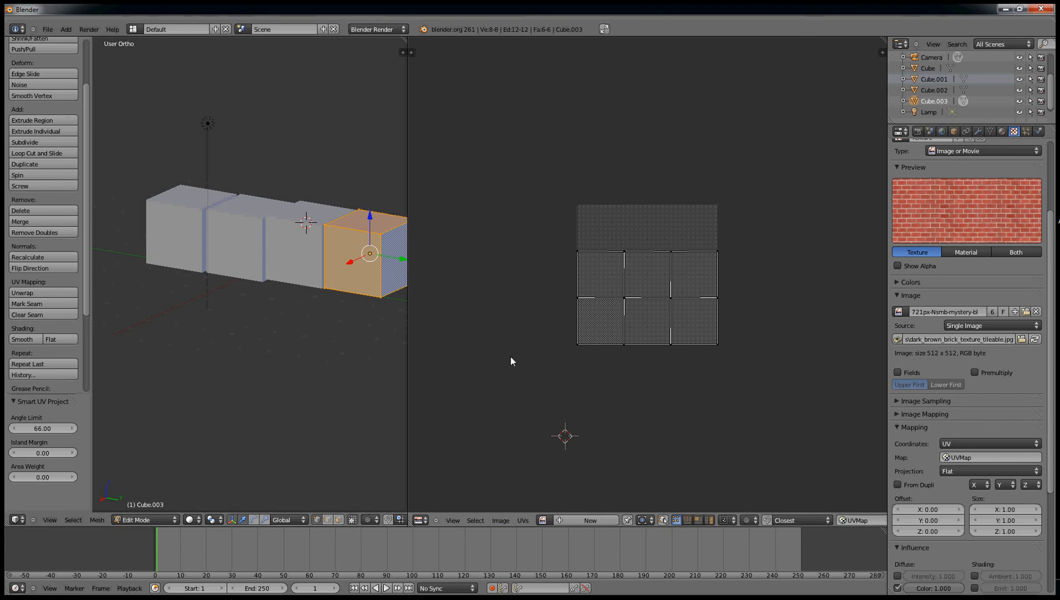
# Join the UV editor area into the 3D View so the viewport fills the combined space
pyautogui.rightClick(406, 299)
pyautogui.click(387, 311)
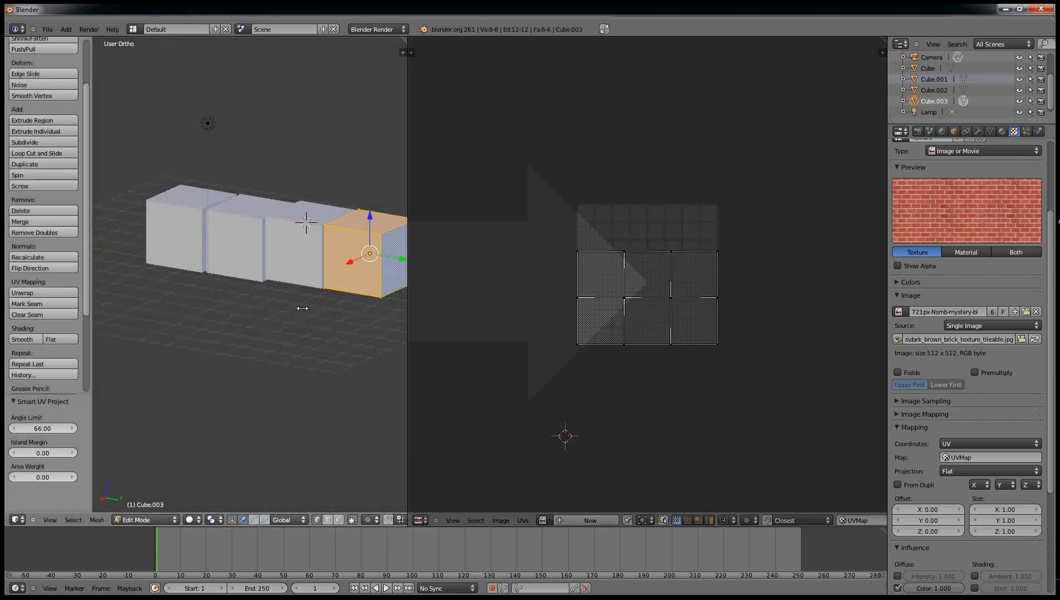
pyautogui.click(619, 347)
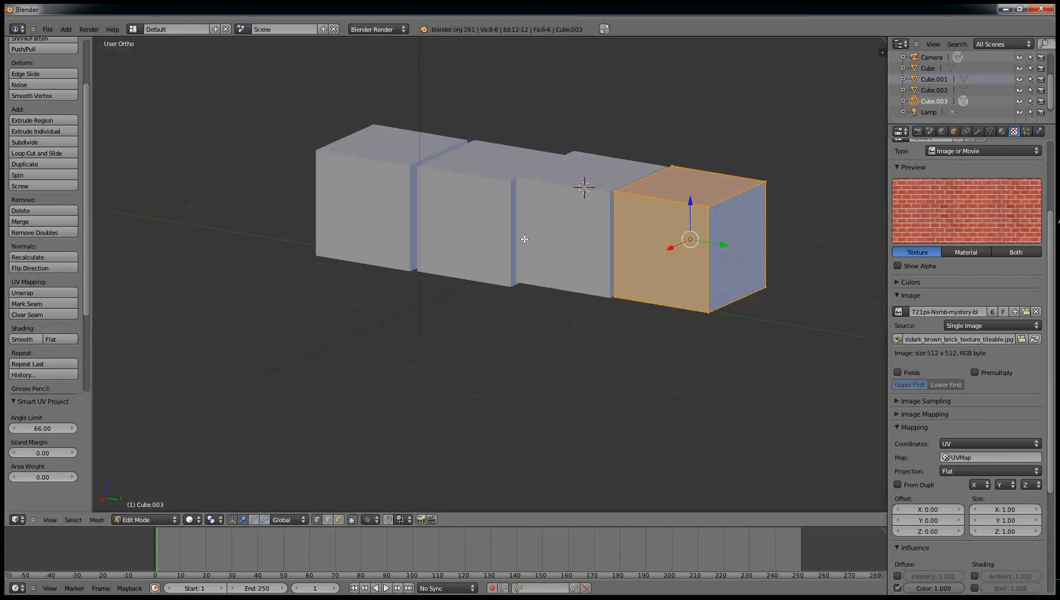
# Move Cube.003's mesh slightly toward its neighbour, about -0.08 along Y and -0.04 along Z
pyautogui.moveTo(598, 155); pyautogui.dragTo(679, 217, button='middle')
pyautogui.press('g')
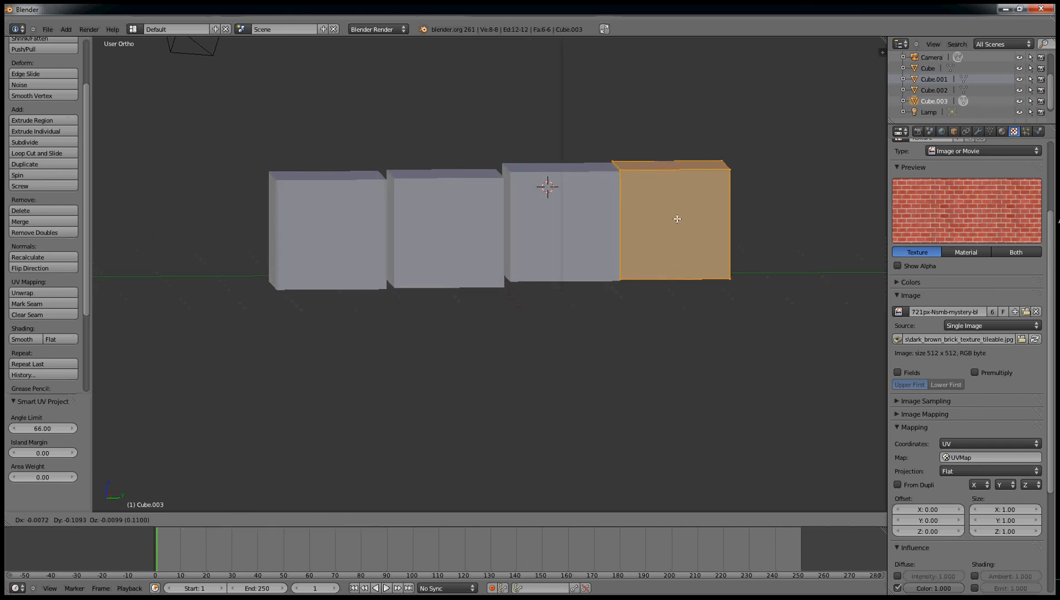
pyautogui.click(680, 220)
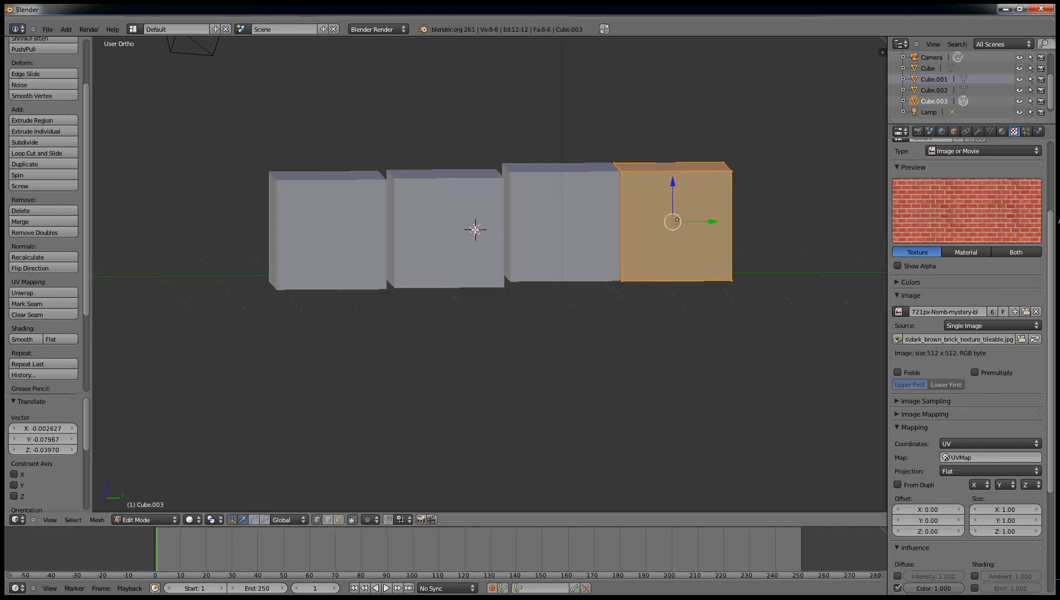
# Select Cube.001 and move it against the third cube, about 0.09 along Y and 0.12 along Z
pyautogui.press('a')
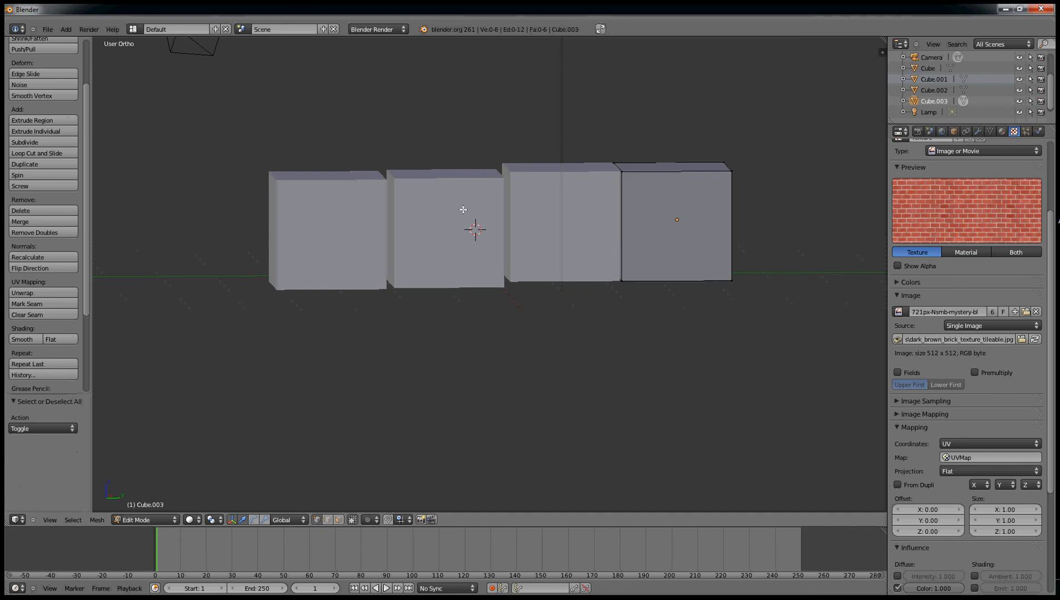
pyautogui.click(429, 177)
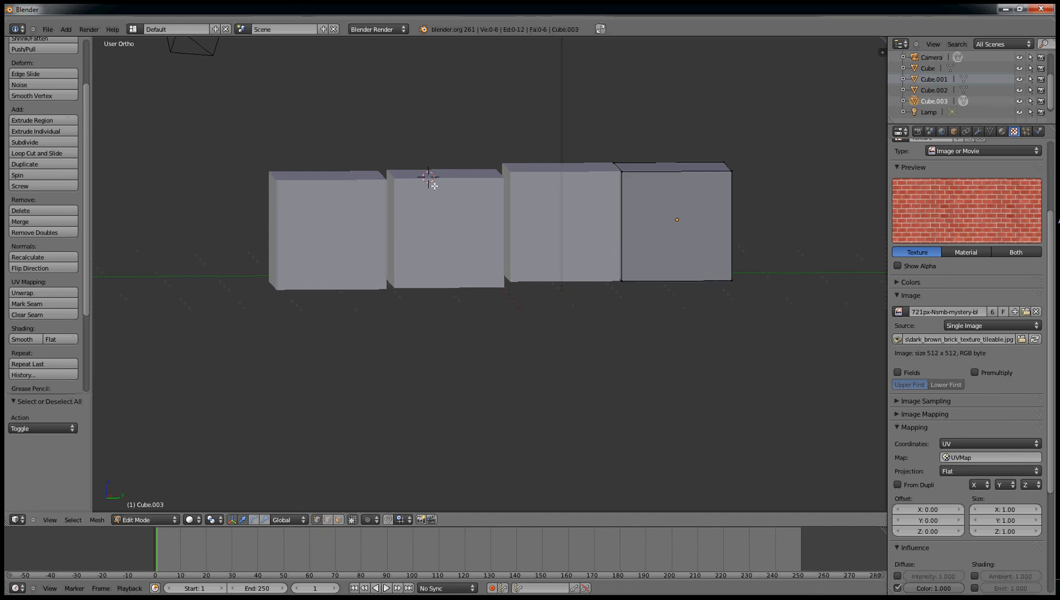
pyautogui.click(934, 90)
pyautogui.click(929, 68)
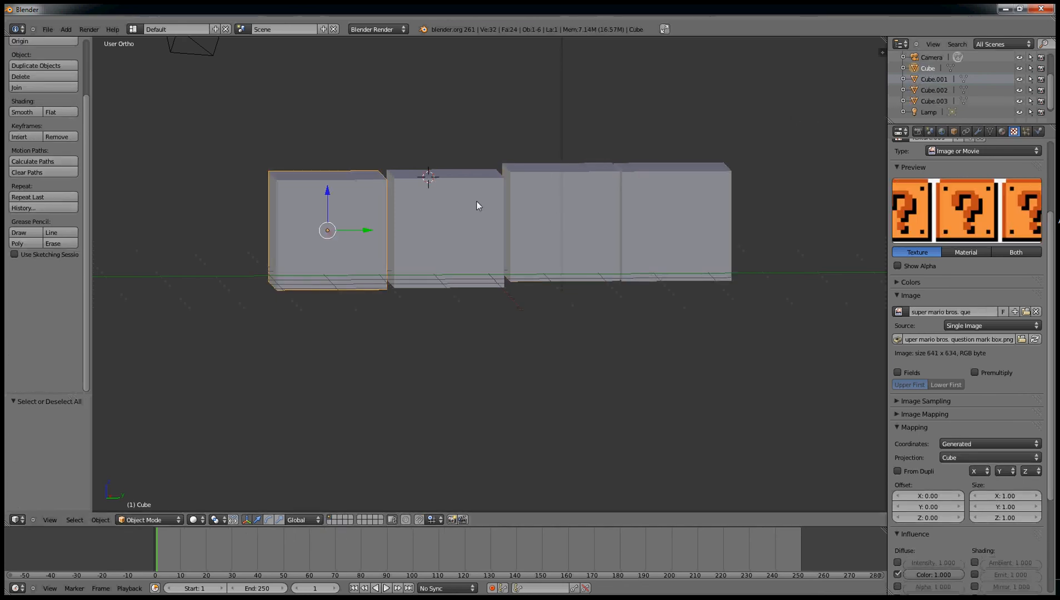
pyautogui.click(934, 79)
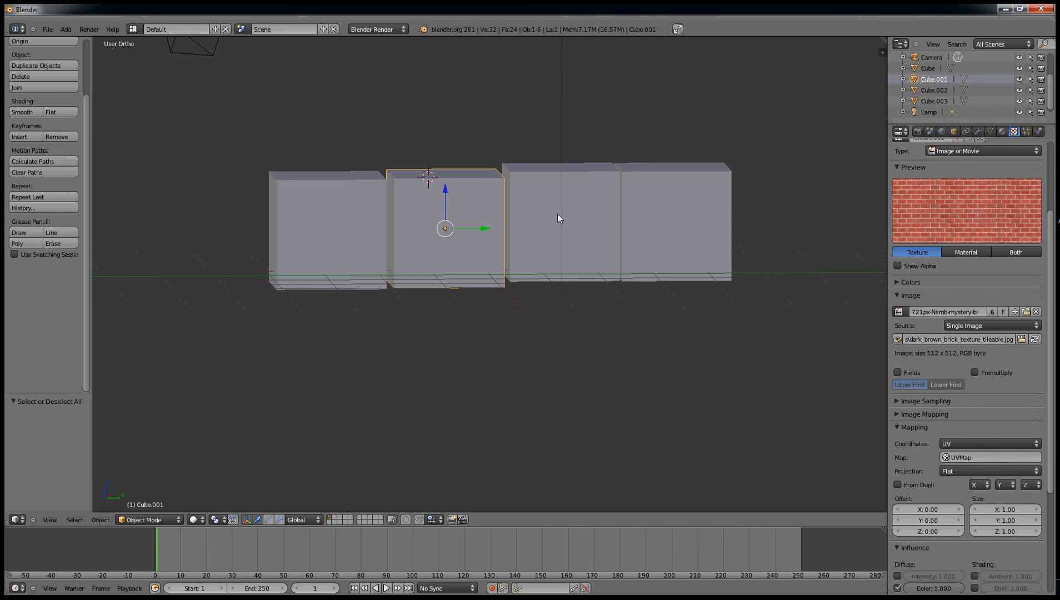
pyautogui.press('h')
pyautogui.hotkey('alt', 'h')
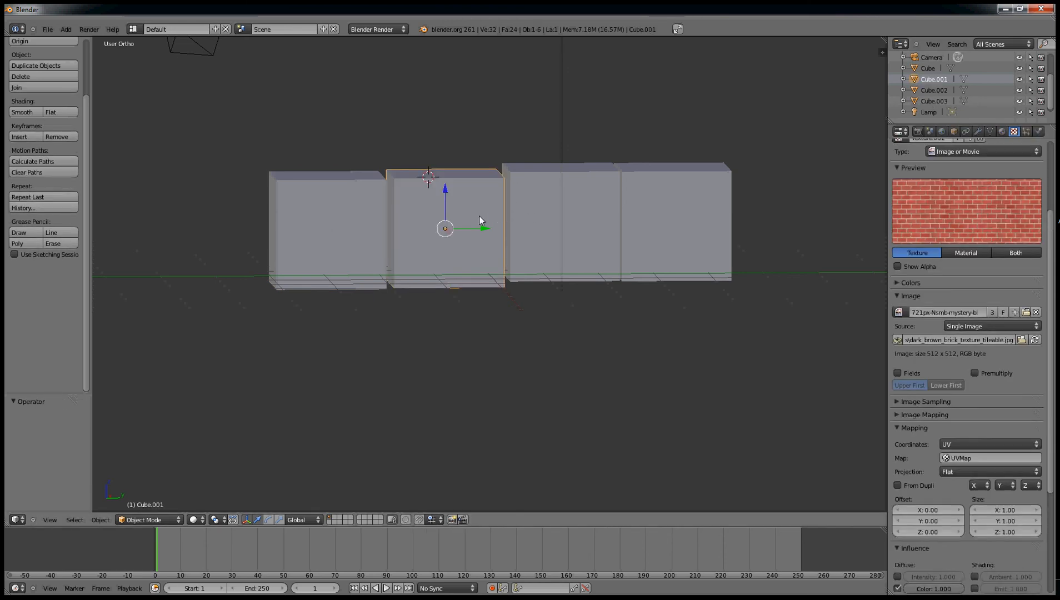
pyautogui.press('g')
pyautogui.click(460, 209)
# Move the first cube against Cube.001 and adjust its height to close the gap in the row
pyautogui.moveTo(460, 209); pyautogui.dragTo(617, 200, button='middle')
pyautogui.rightClick(277, 170)
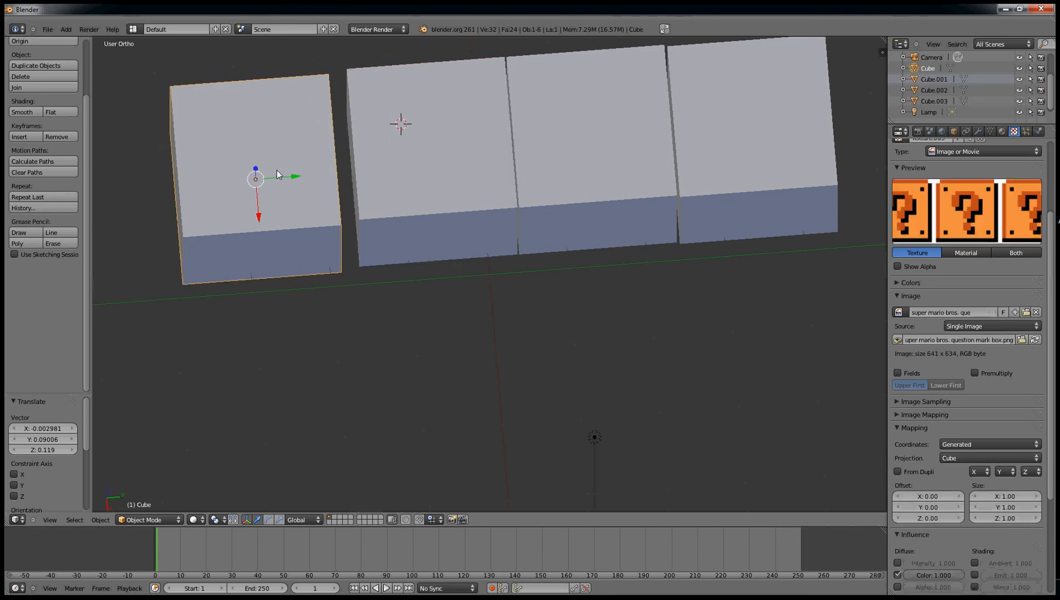
pyautogui.press('g')
pyautogui.click(297, 162)
pyautogui.moveTo(341, 188); pyautogui.dragTo(474, 175, button='middle')
pyautogui.moveTo(320, 206); pyautogui.dragTo(419, 132, button='middle')
pyautogui.press('g')
pyautogui.click(305, 203)
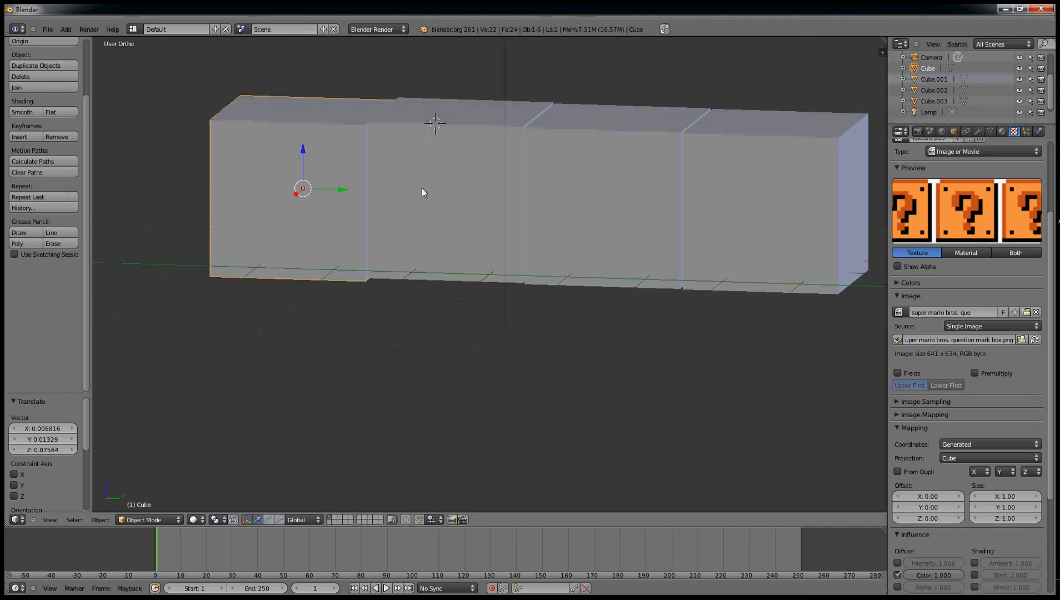
# Add a Sun lamp to the scene
pyautogui.scroll(-3, 423, 189)
pyautogui.click(65, 29)
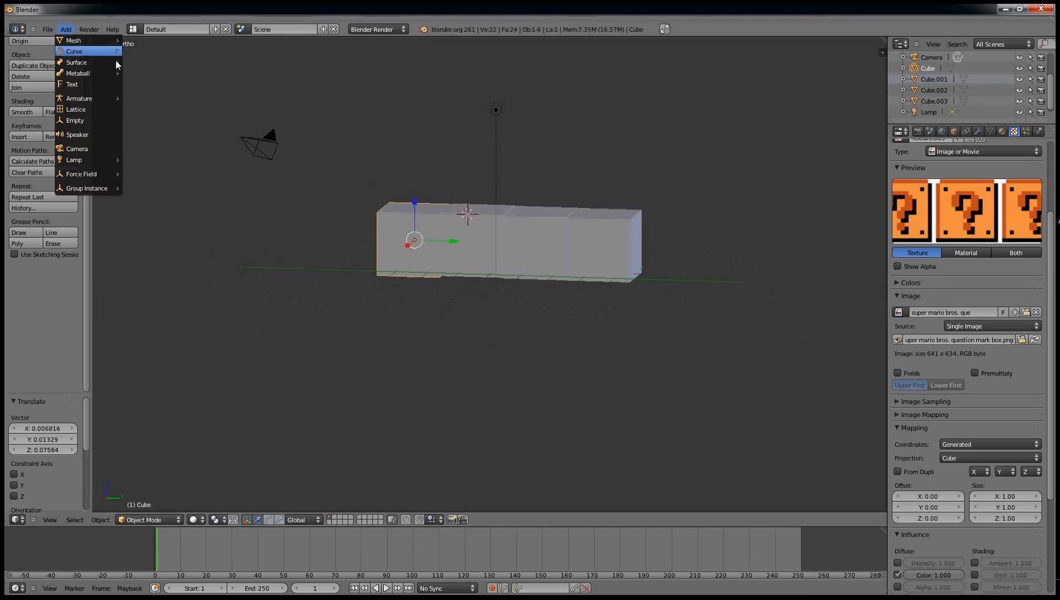
pyautogui.moveTo(103, 160)
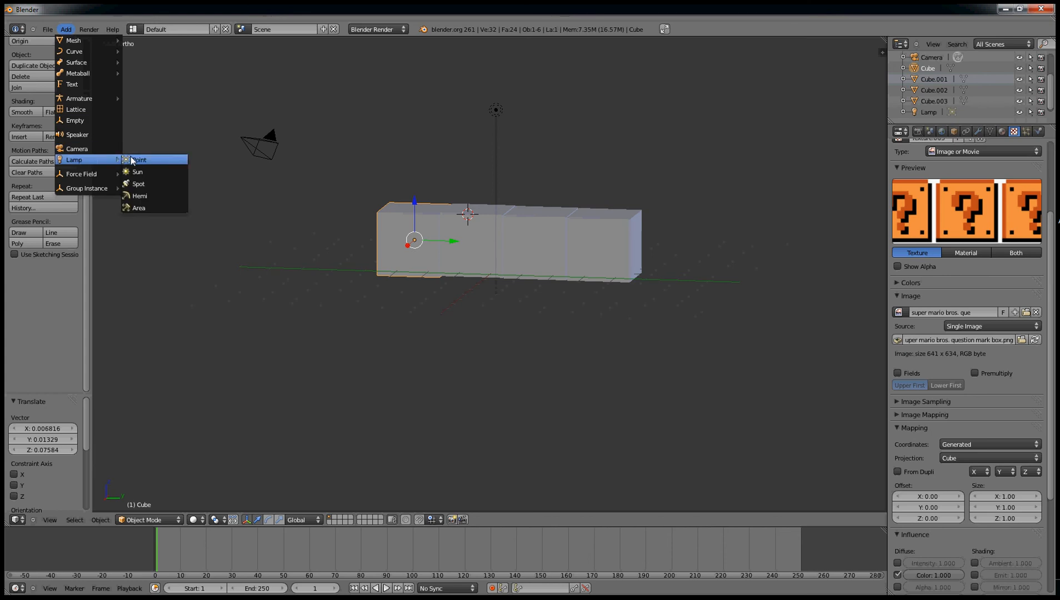
pyautogui.click(144, 172)
# Move the Sun lamp high above the scene, beyond the Cube.003 end of the row
pyautogui.moveTo(424, 165); pyautogui.dragTo(456, 180, button='middle')
pyautogui.press('g')
pyautogui.click(763, 94)
pyautogui.moveTo(764, 93); pyautogui.dragTo(757, 118, button='middle')
pyautogui.press('g')
pyautogui.click(815, 60)
pyautogui.moveTo(814, 61); pyautogui.dragTo(848, 107, button='middle')
pyautogui.press('g')
pyautogui.click(841, 62)
pyautogui.scroll(-2, 775, 142)
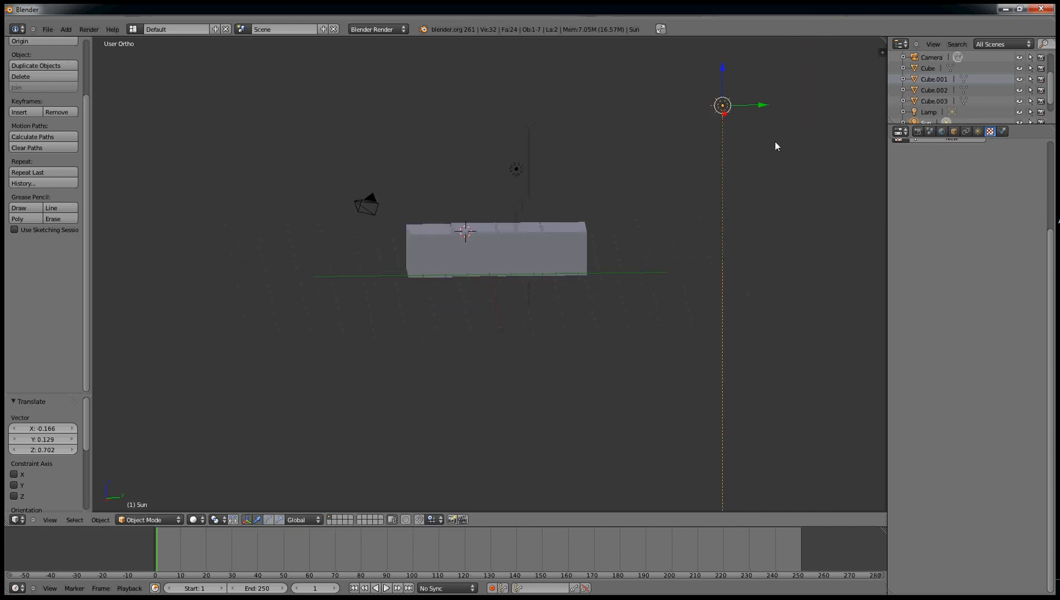
# Set the Sun lamp's colour to pale yellow and its energy to 1.720
pyautogui.scroll(5, 968, 197)
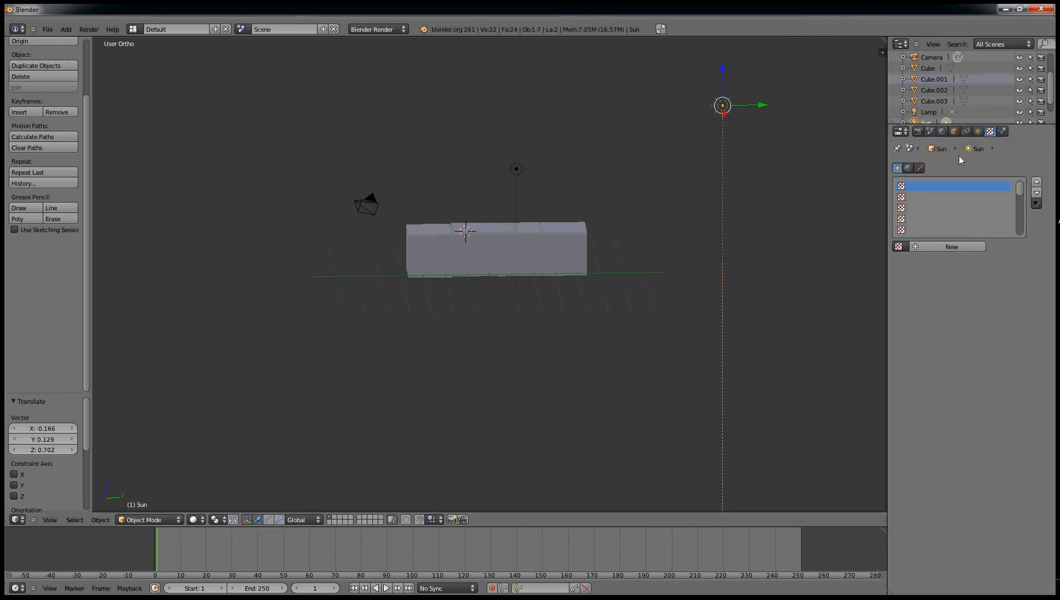
pyautogui.click(965, 131)
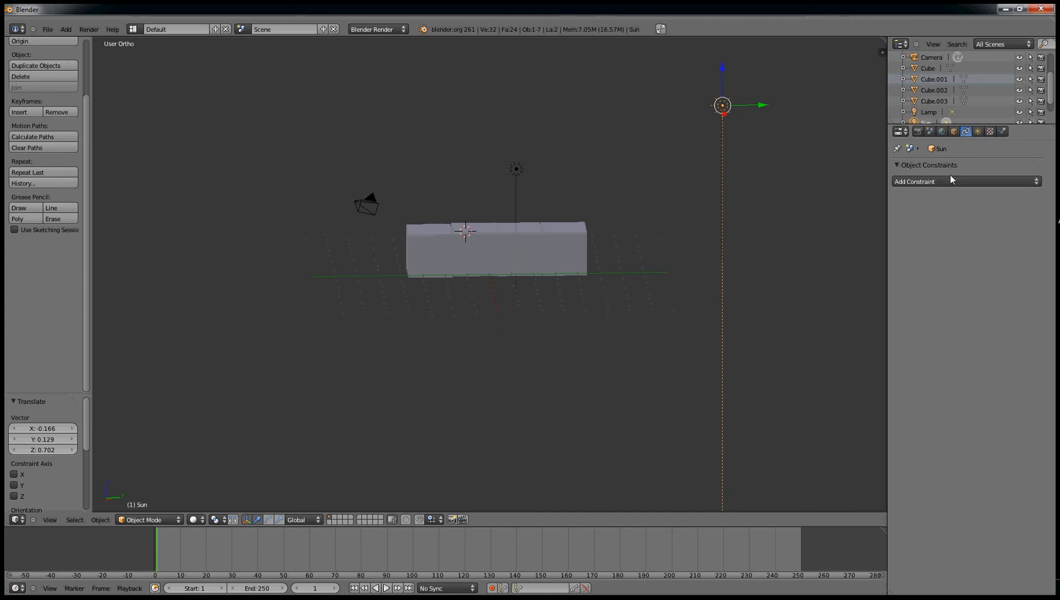
pyautogui.click(978, 132)
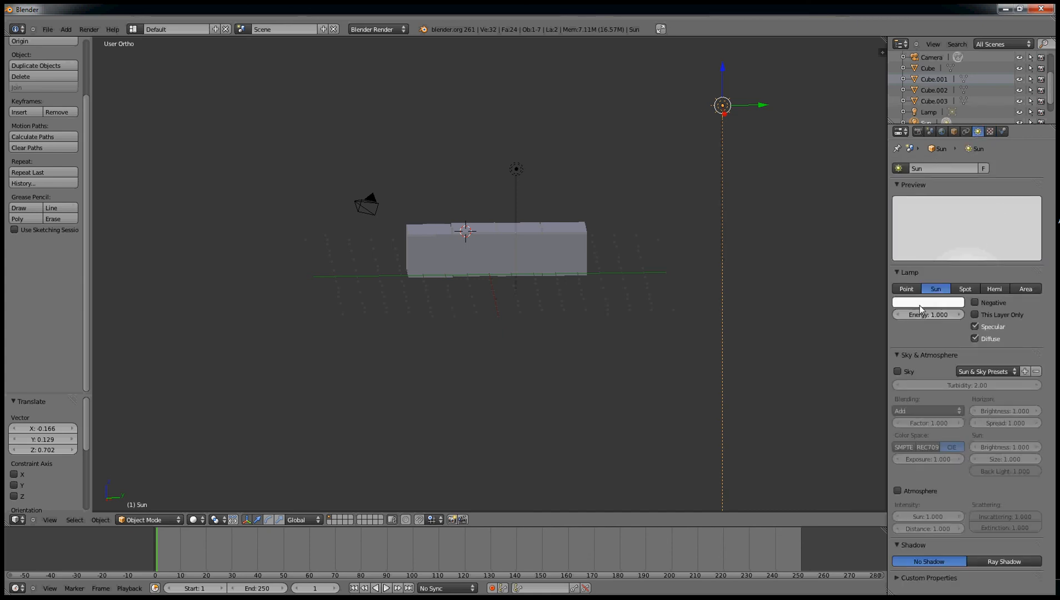
pyautogui.click(936, 304)
pyautogui.moveTo(906, 199); pyautogui.dragTo(883, 204)
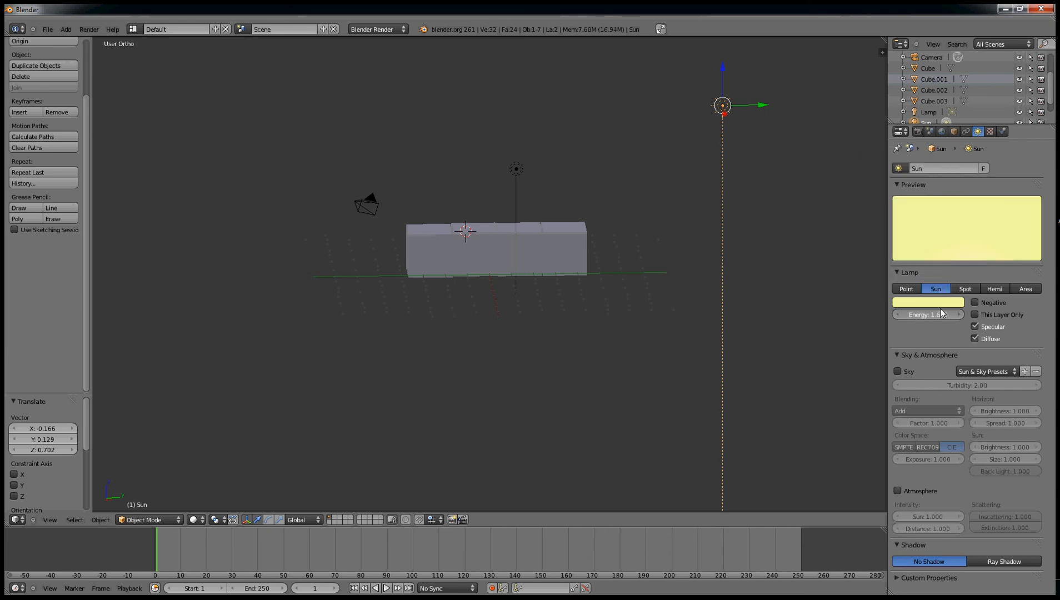
# Add a Spot lamp and move it about -1.8 along X, -6.4 along Y and 6.0 along Z, above and beyond the camera
pyautogui.click(63, 30)
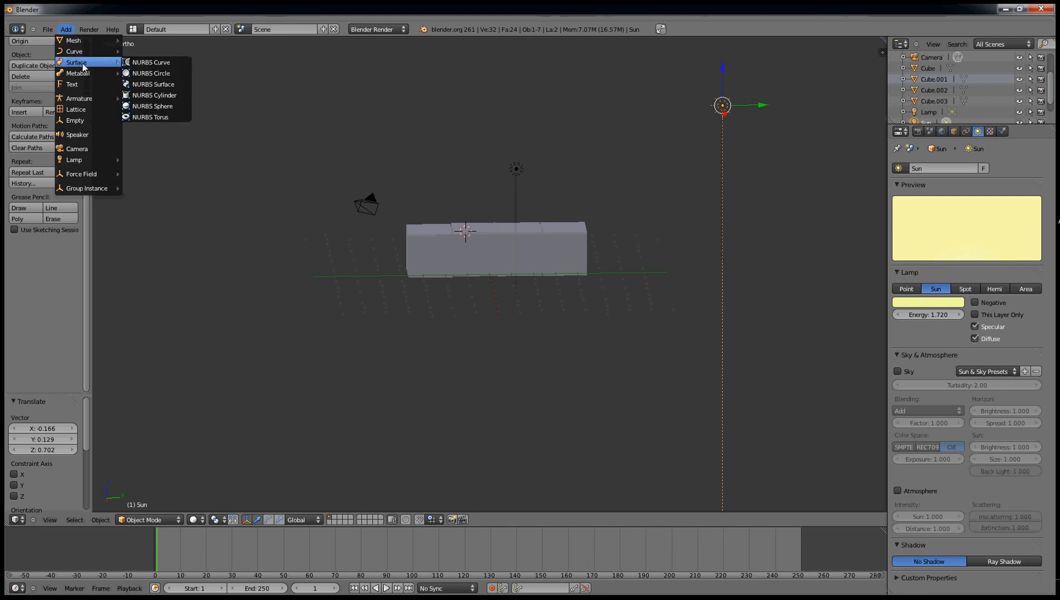
pyautogui.moveTo(109, 160)
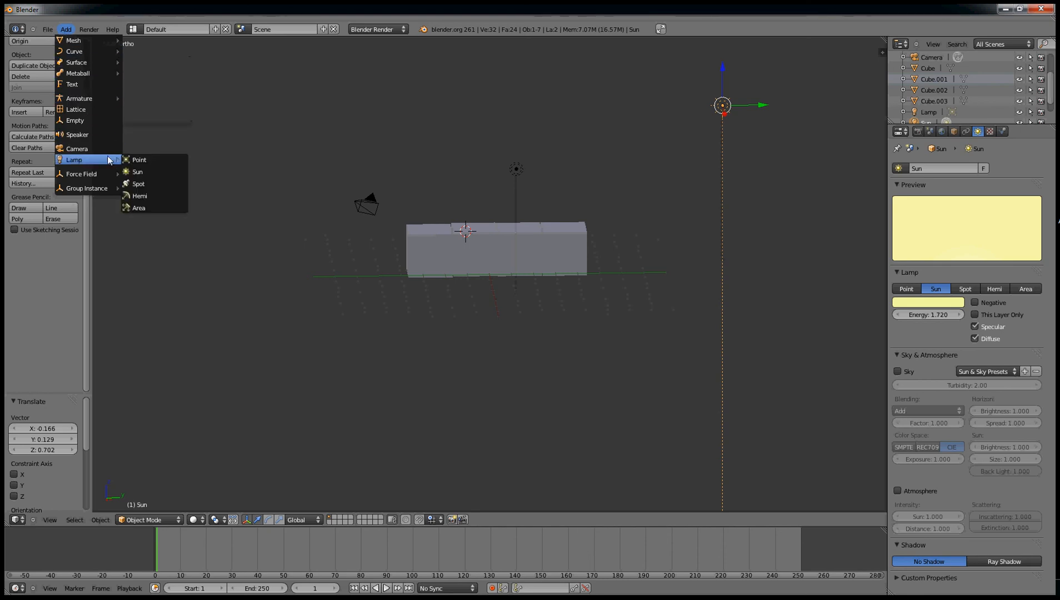
pyautogui.click(145, 183)
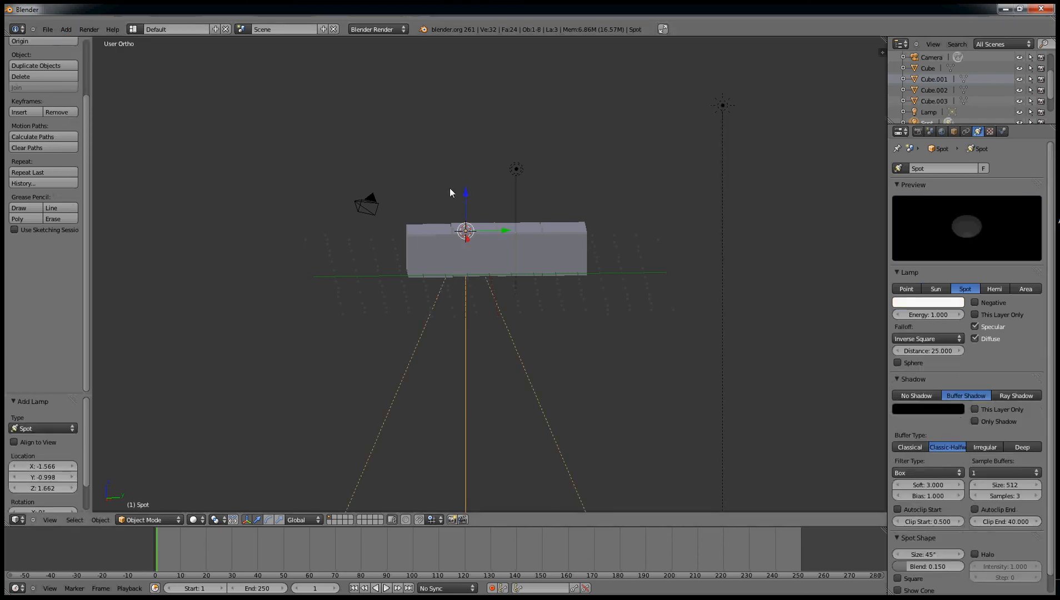
pyautogui.press('g')
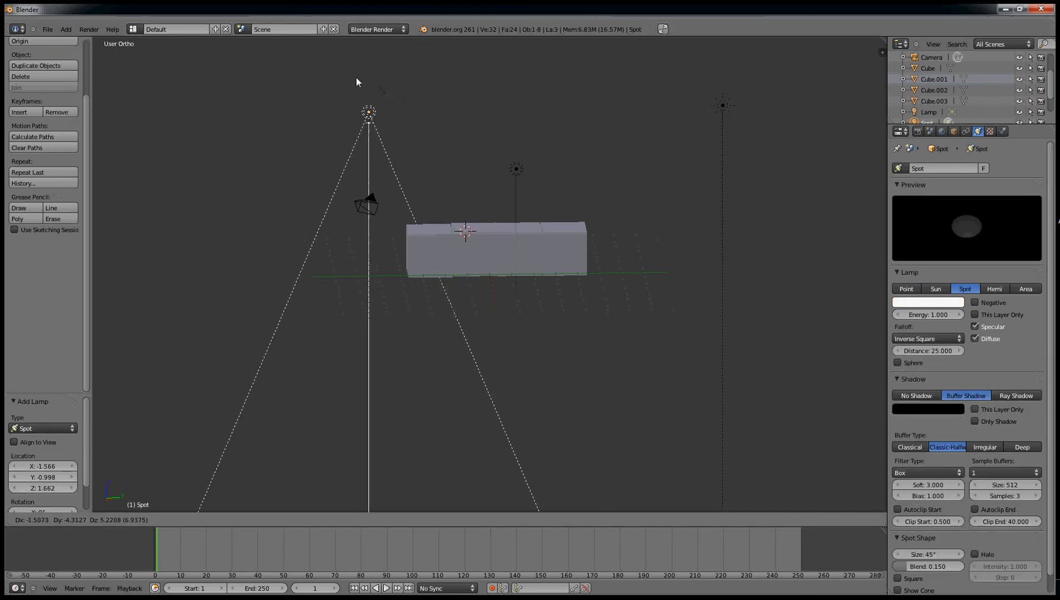
pyautogui.click(329, 69)
# Rotate the Spot lamp by about 315° so its cone aims diagonally down at the row of cubes
pyautogui.press('r')
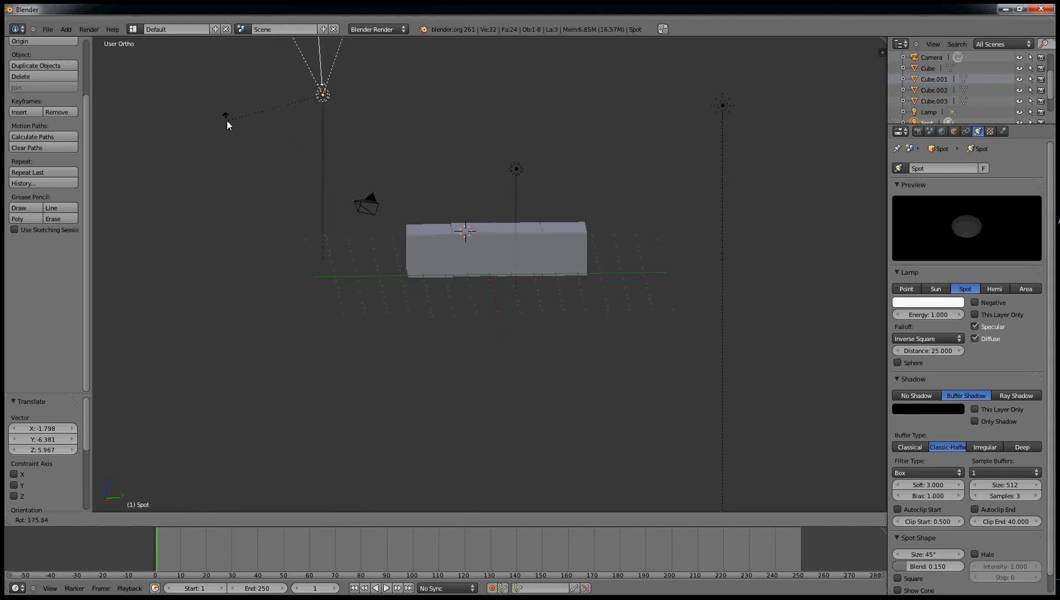
pyautogui.click(359, 47)
pyautogui.click(927, 408)
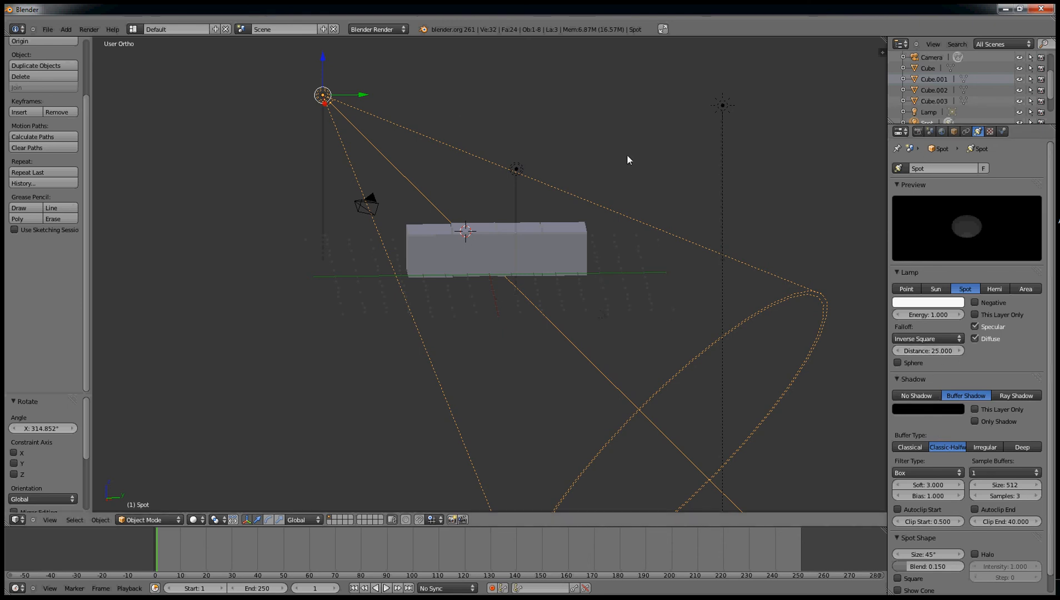
# Render the scene from the camera and inspect the lit, textured cubes in the result
pyautogui.press('F12')
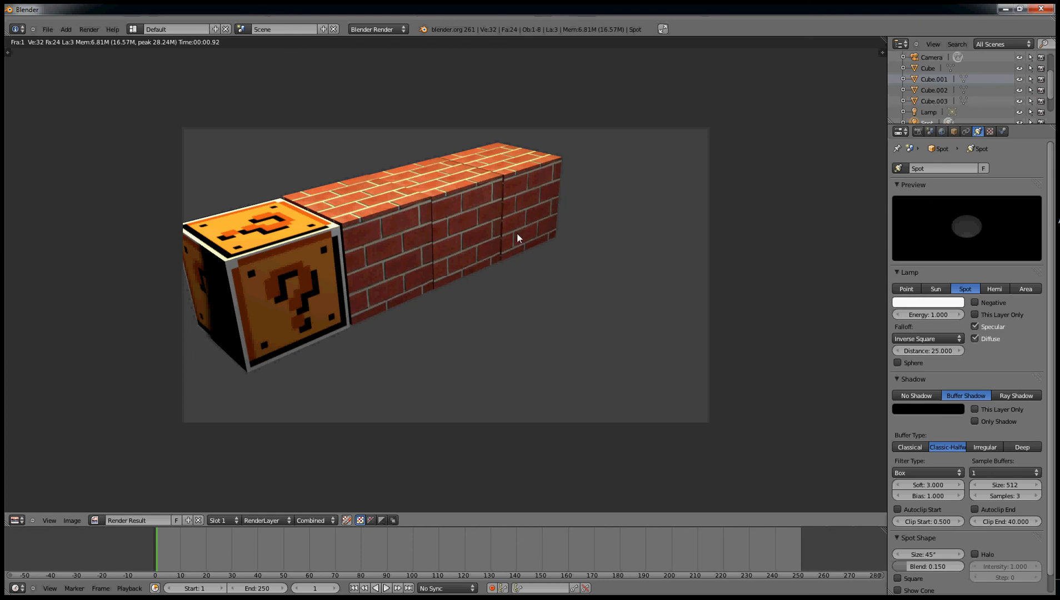
pyautogui.scroll(-1, 540, 268)
pyautogui.scroll(1, 526, 272)
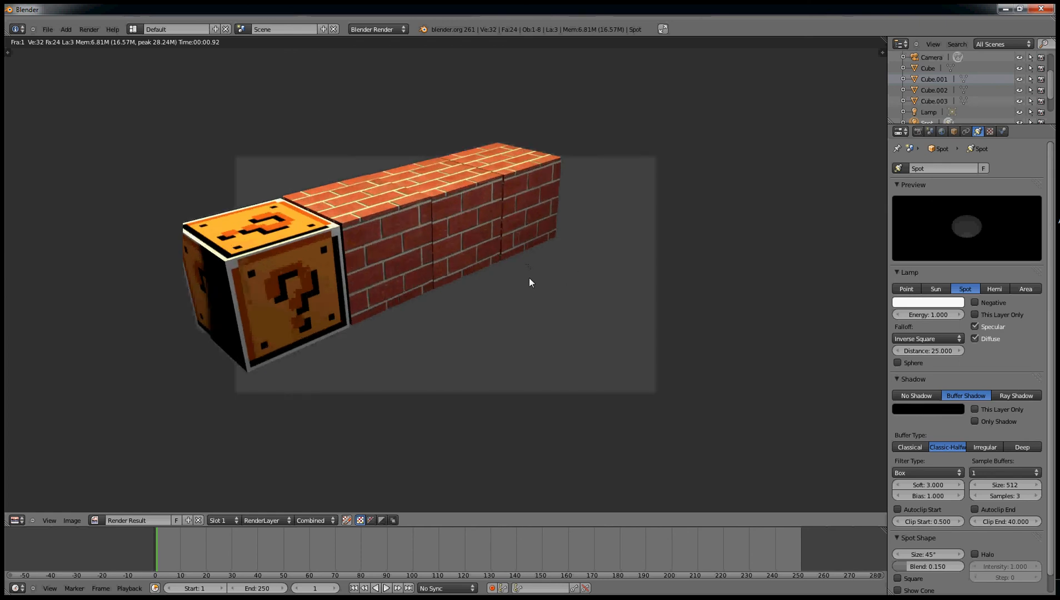